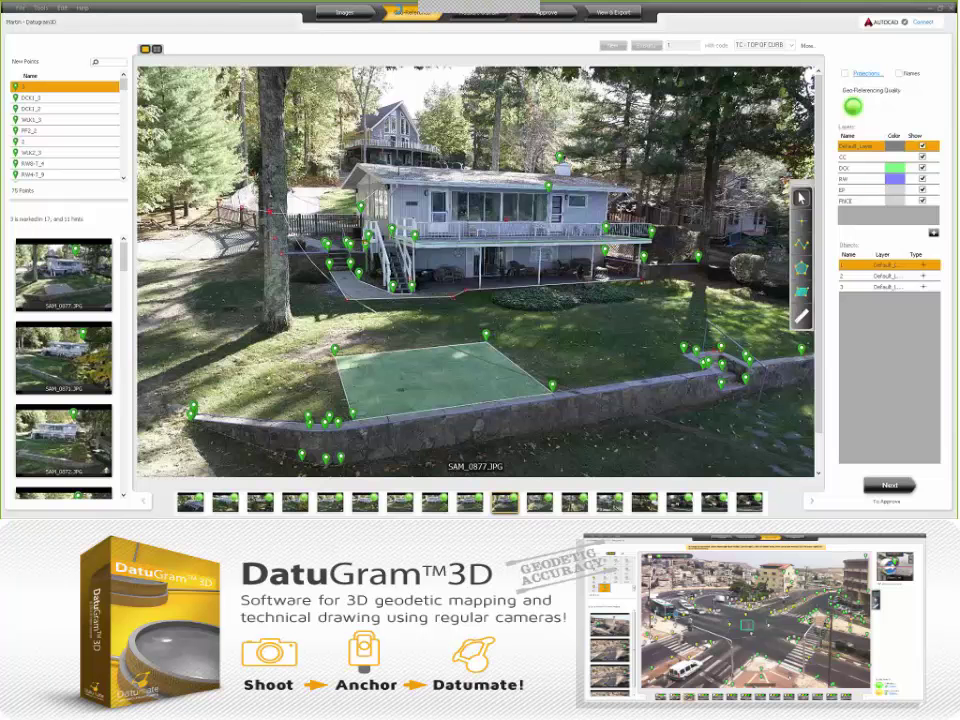
- Open photo SAM_0871 in the Geo-Reference stage and turn on the control point names
click(410, 12)
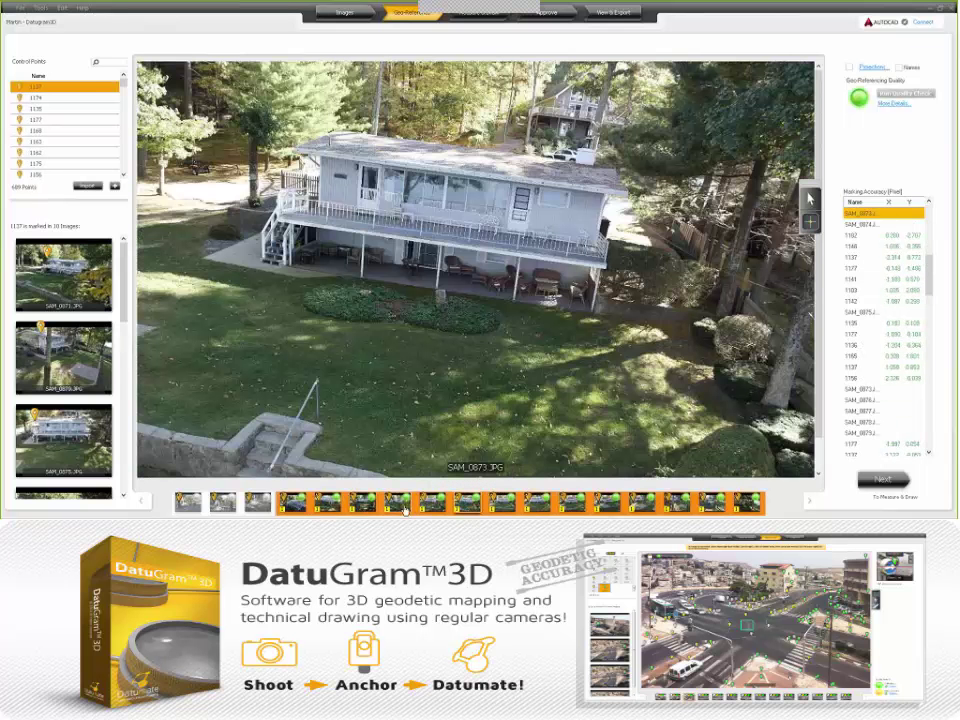
click(399, 505)
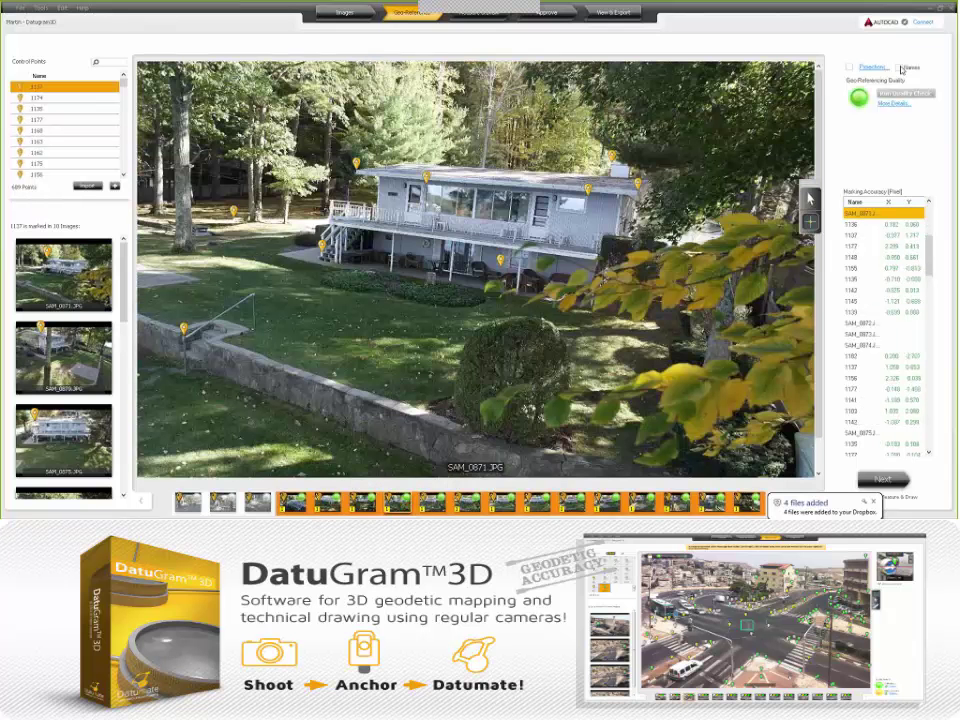
click(899, 67)
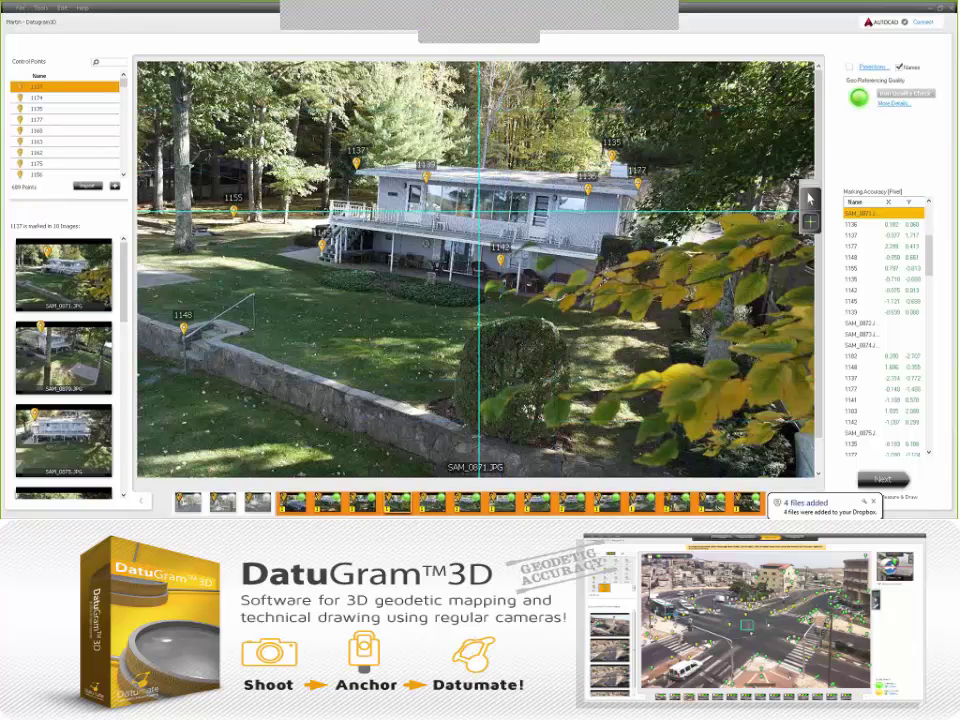
- Switch to the Measure & Draw stage and activate the polygon drawing tool after trying the point and polyline tools
click(478, 14)
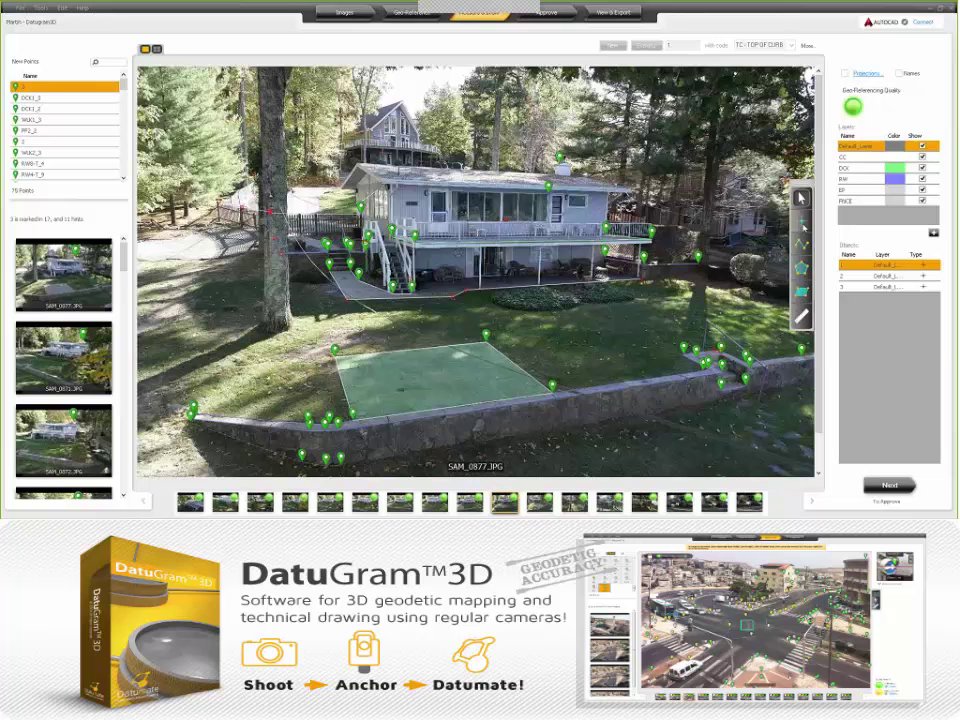
click(801, 221)
click(801, 243)
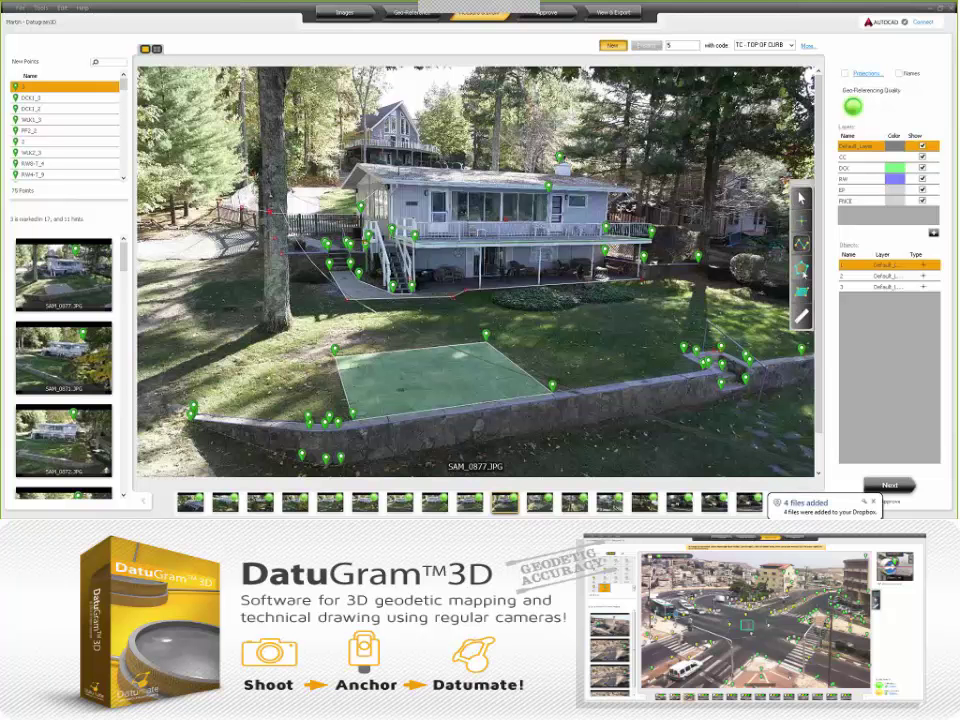
click(801, 267)
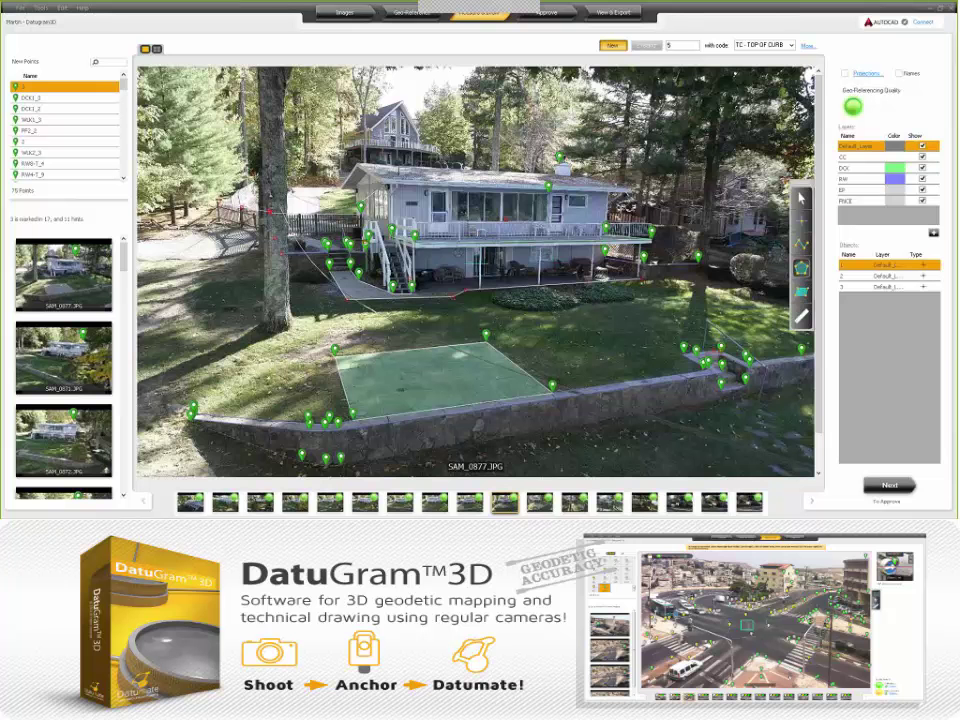
- Turn on the point names in photo SAM_0877 and examine the corner points of the green pad polygon
scroll(470, 270, up, 1)
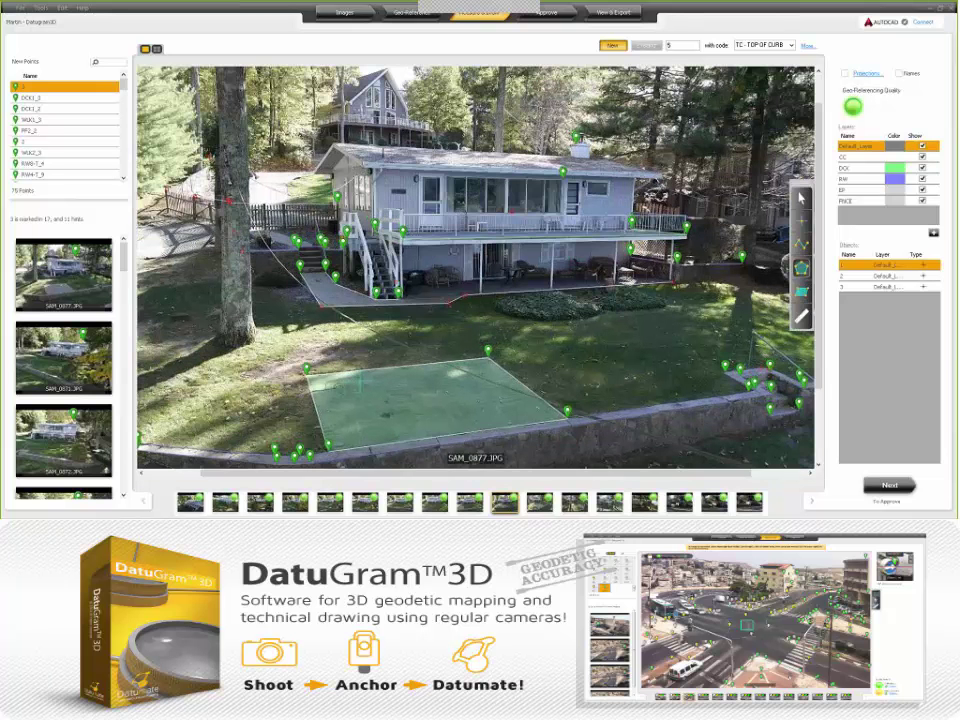
scroll(360, 383, up, 5)
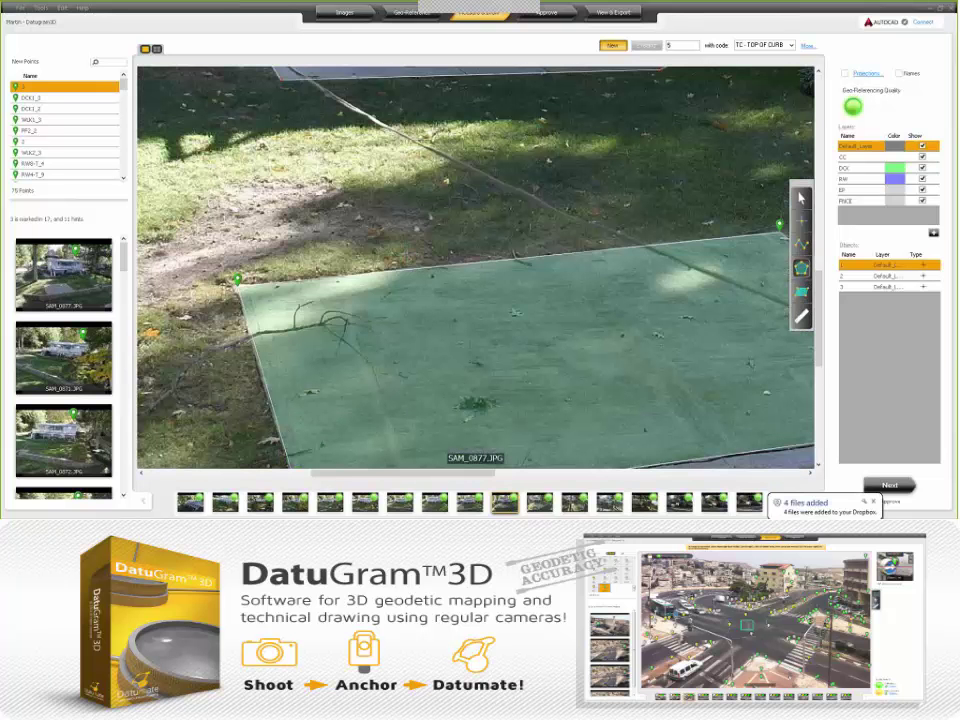
scroll(386, 298, down, 1)
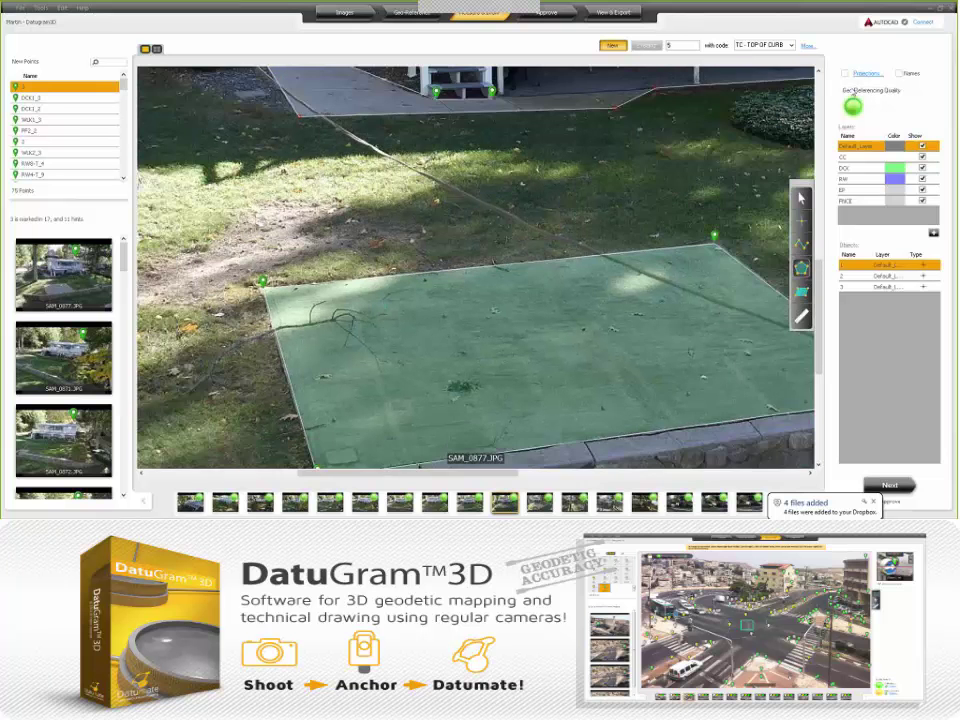
scroll(386, 298, down, 2)
scroll(711, 112, up, 2)
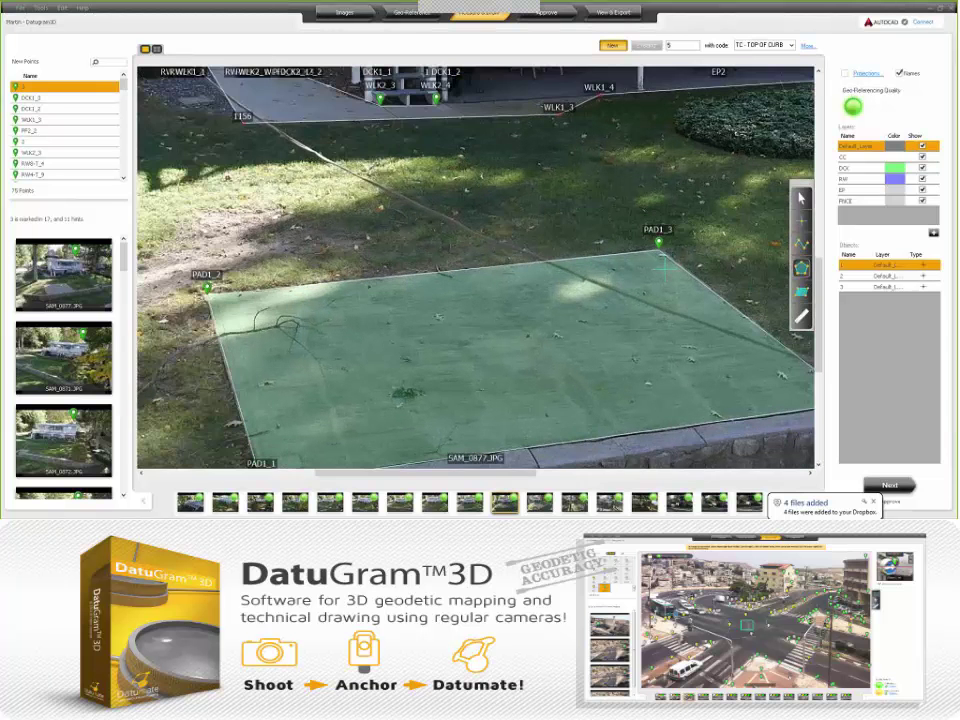
scroll(711, 112, down, 1)
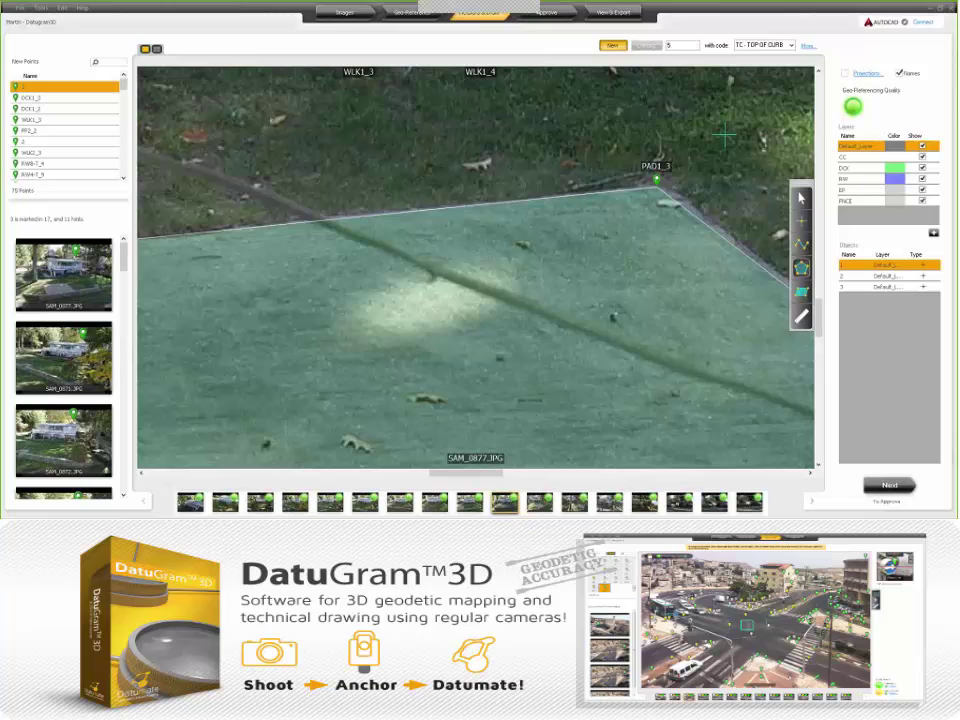
scroll(635, 205, down, 3)
scroll(635, 208, down, 2)
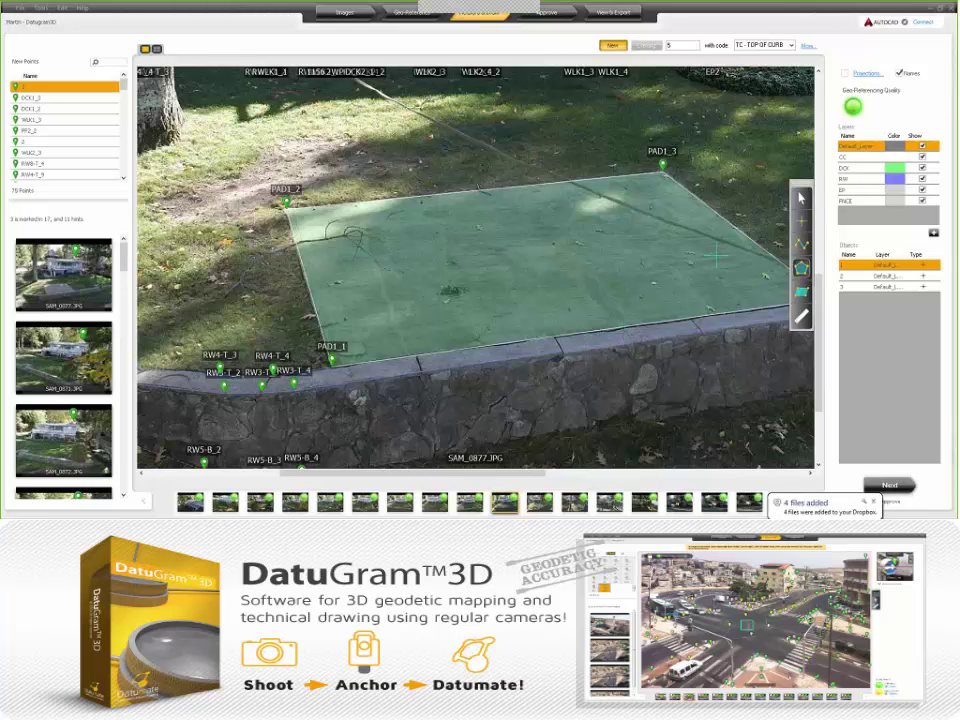
- Inspect the 3D model from another angle in View & Export, and return to photo SAM_0877 in Measure & Draw
click(603, 14)
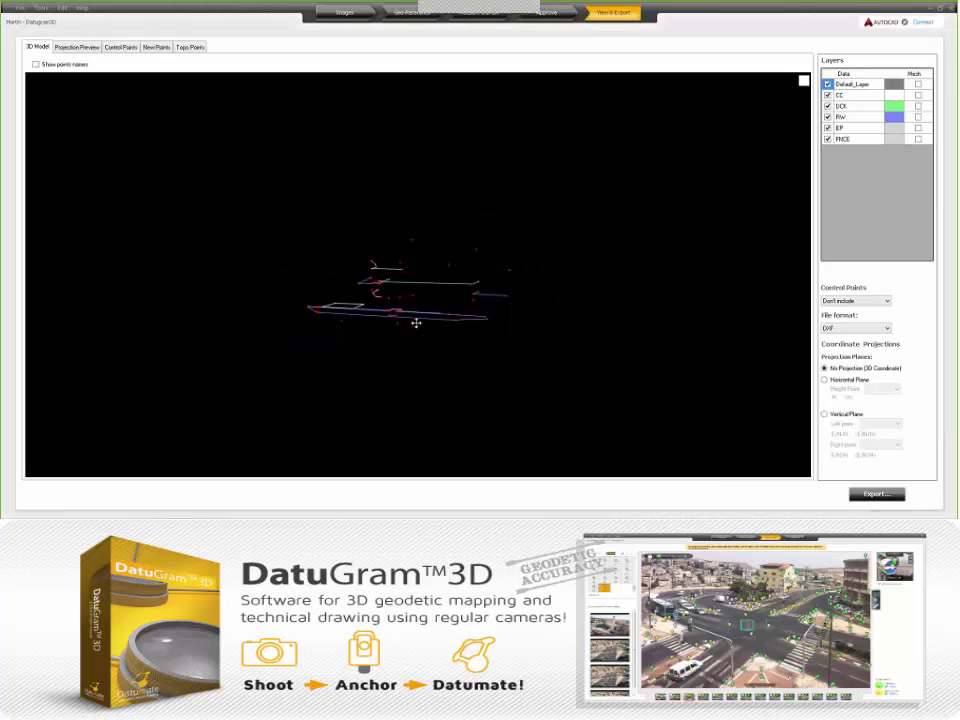
drag(414, 321, 526, 362)
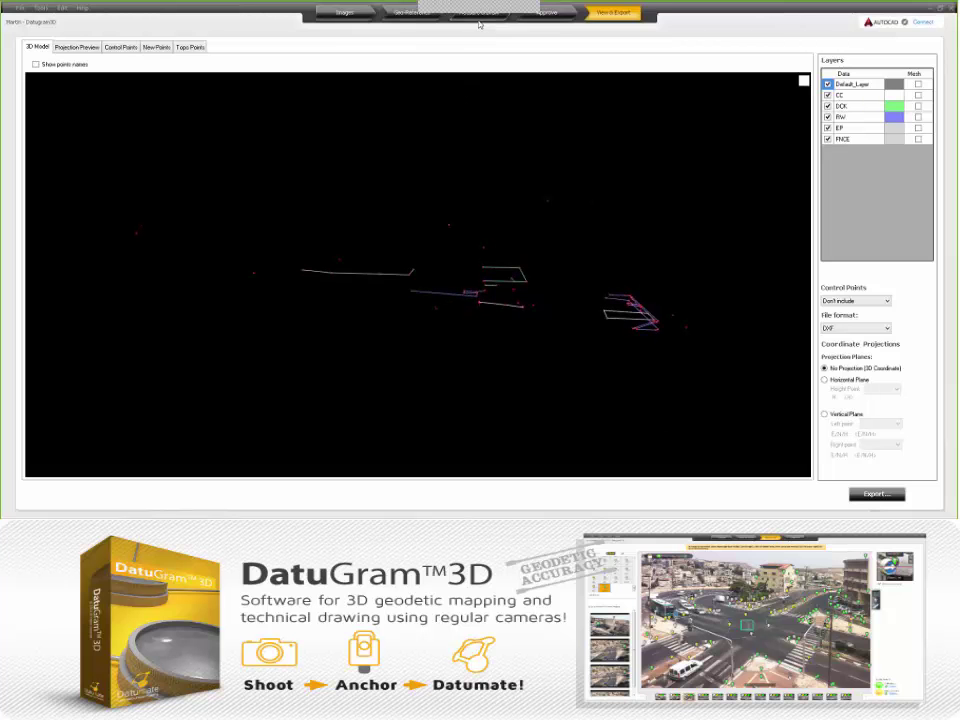
click(480, 12)
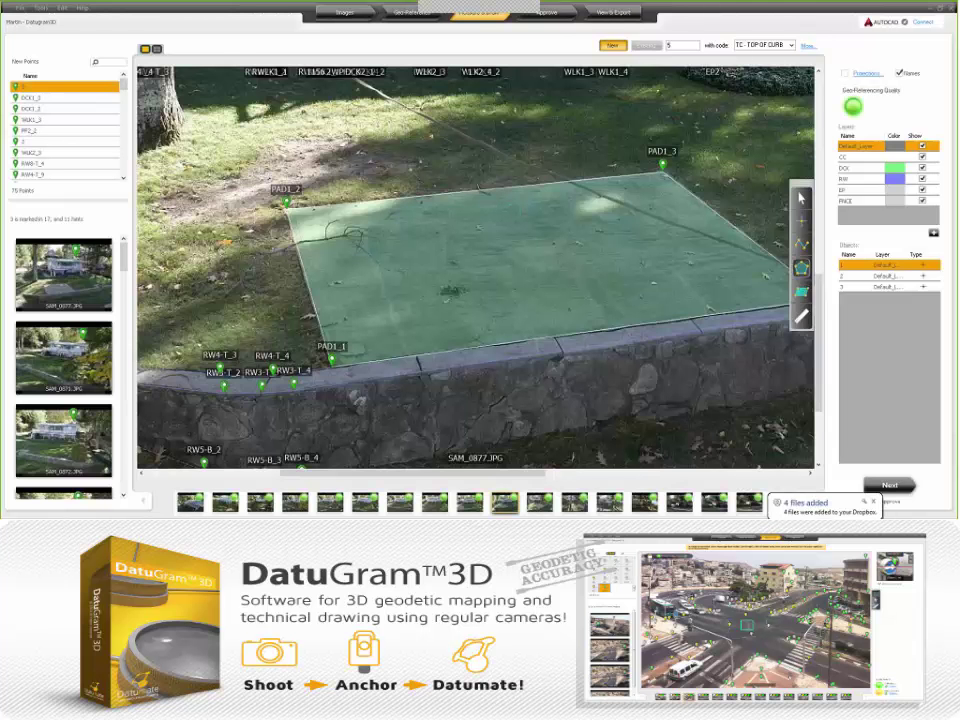
scroll(396, 252, down, 2)
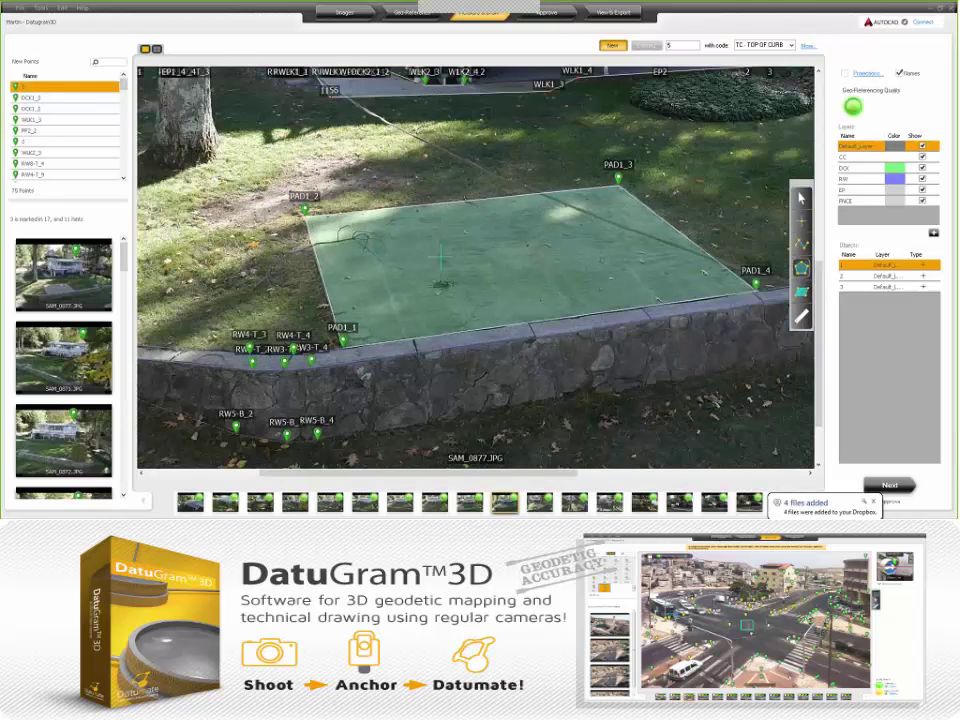
scroll(440, 258, down, 2)
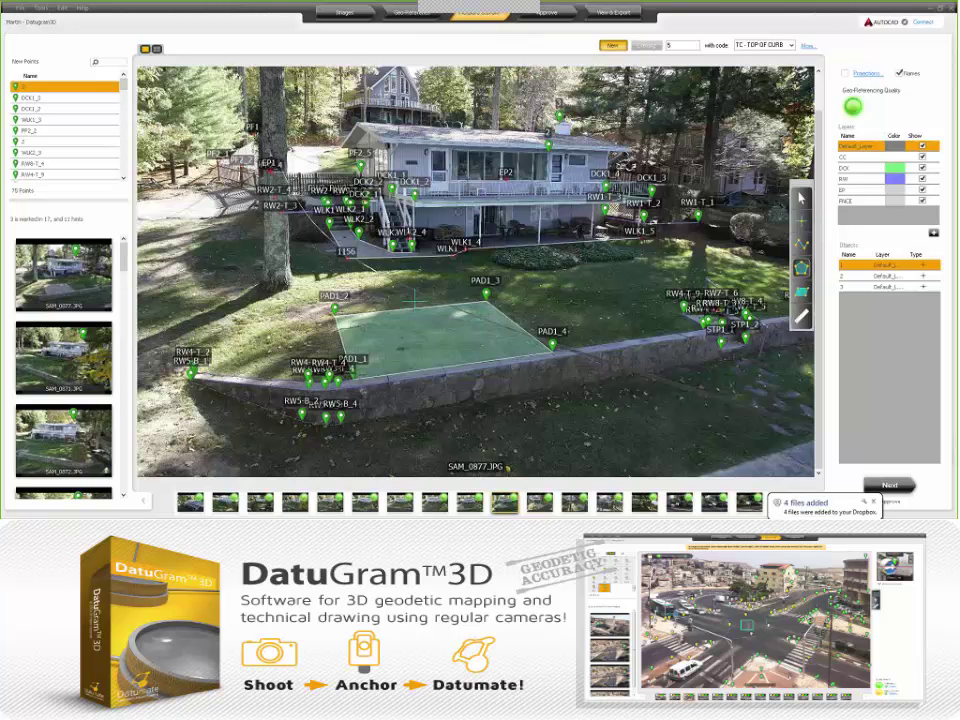
- Review the accuracies and image marks of the new points in the Approve stage, and examine the walkway points in photo SAM_0877
click(548, 14)
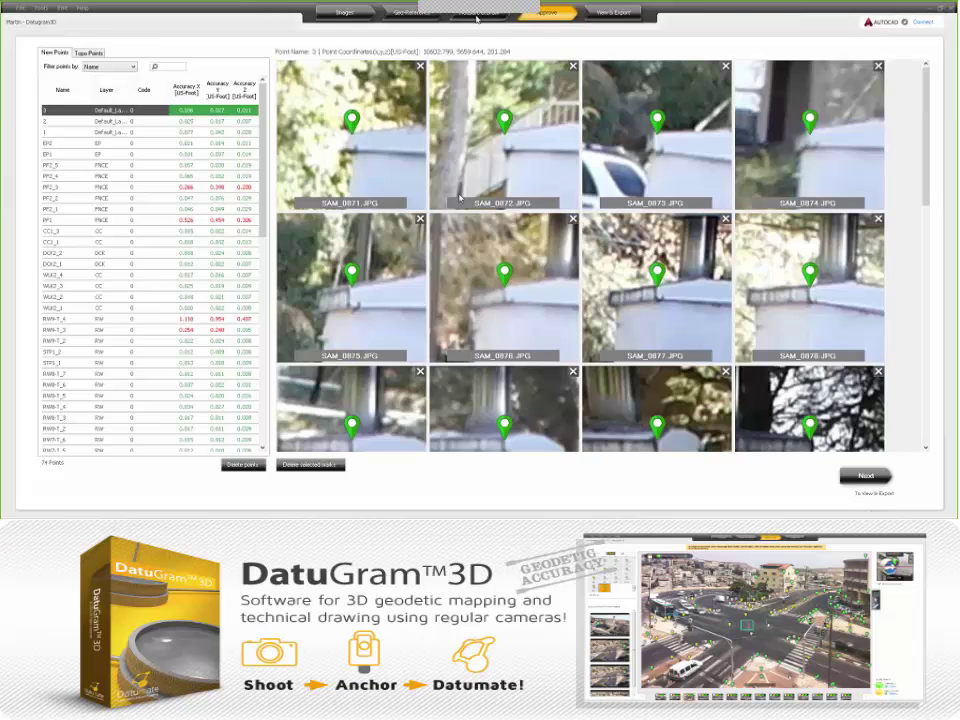
click(420, 66)
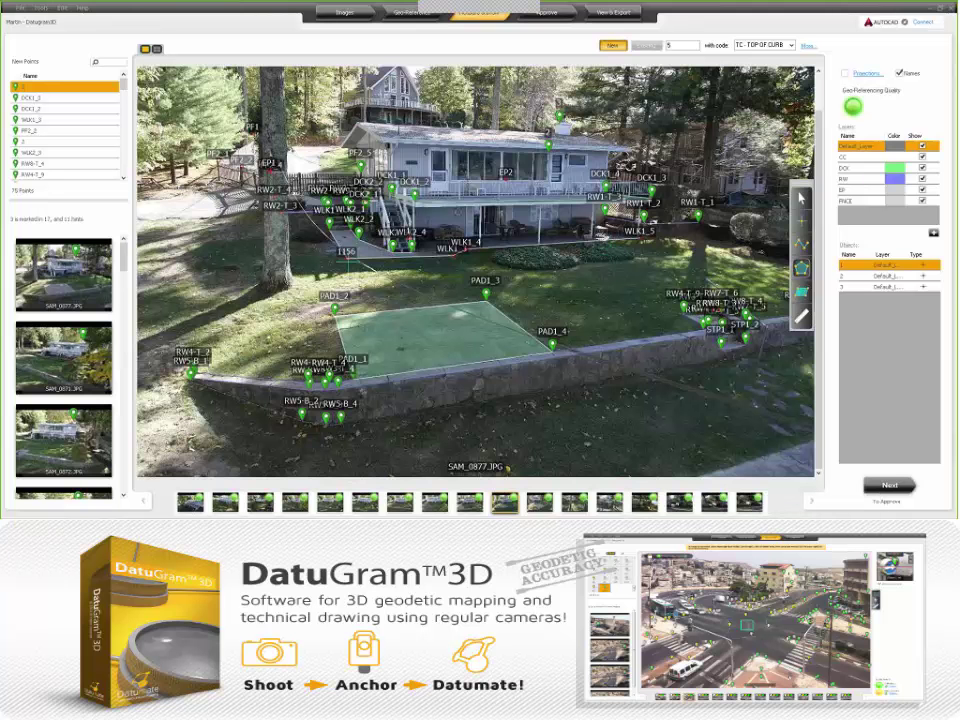
scroll(354, 230, up, 2)
scroll(346, 259, up, 3)
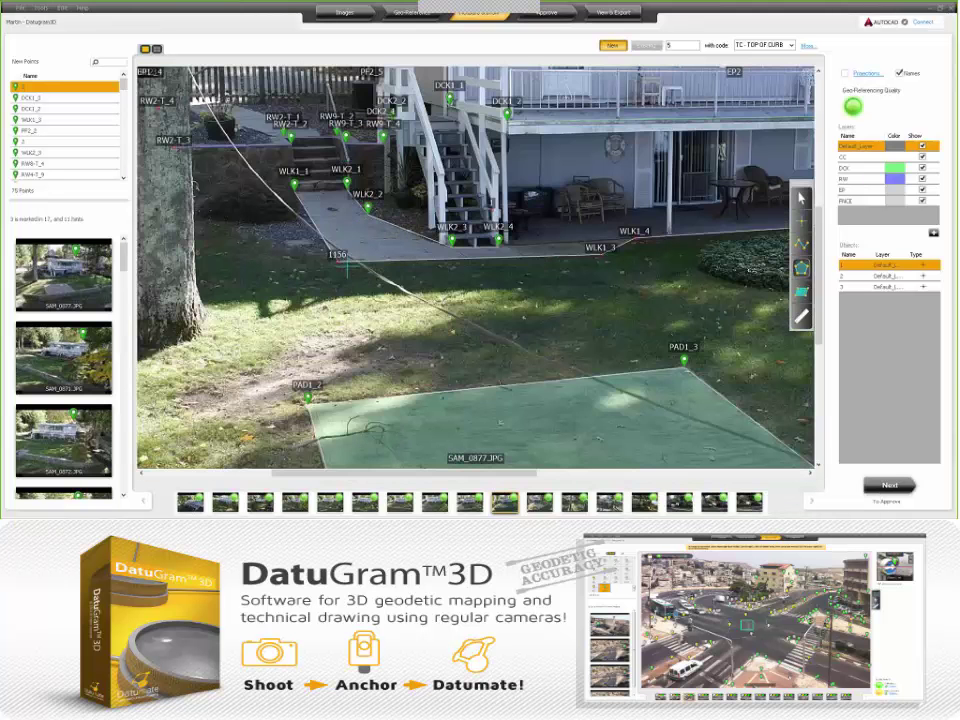
scroll(346, 259, down, 5)
scroll(350, 245, up, 2)
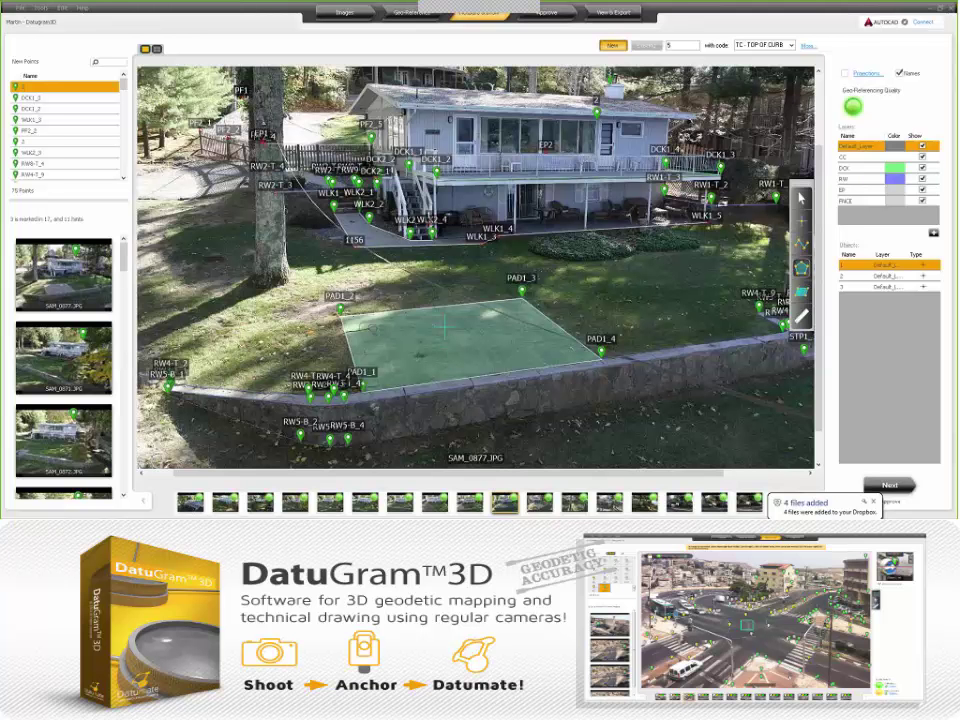
- Revisit the Geo-Reference and Measure & Draw stages and inspect the 3D model in the View & Export stage
click(410, 12)
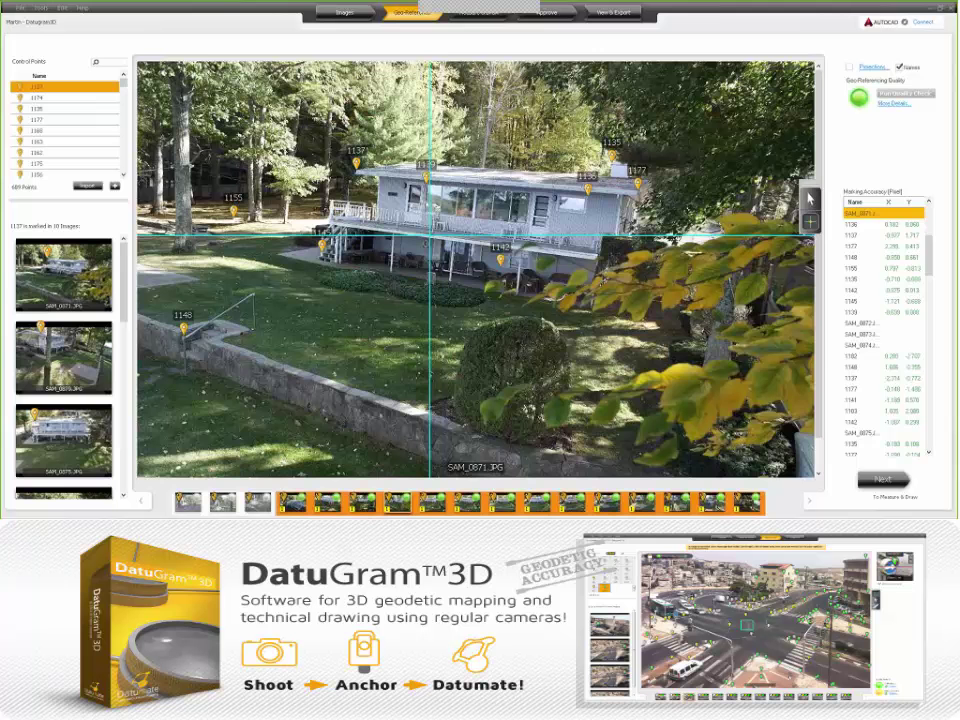
click(478, 12)
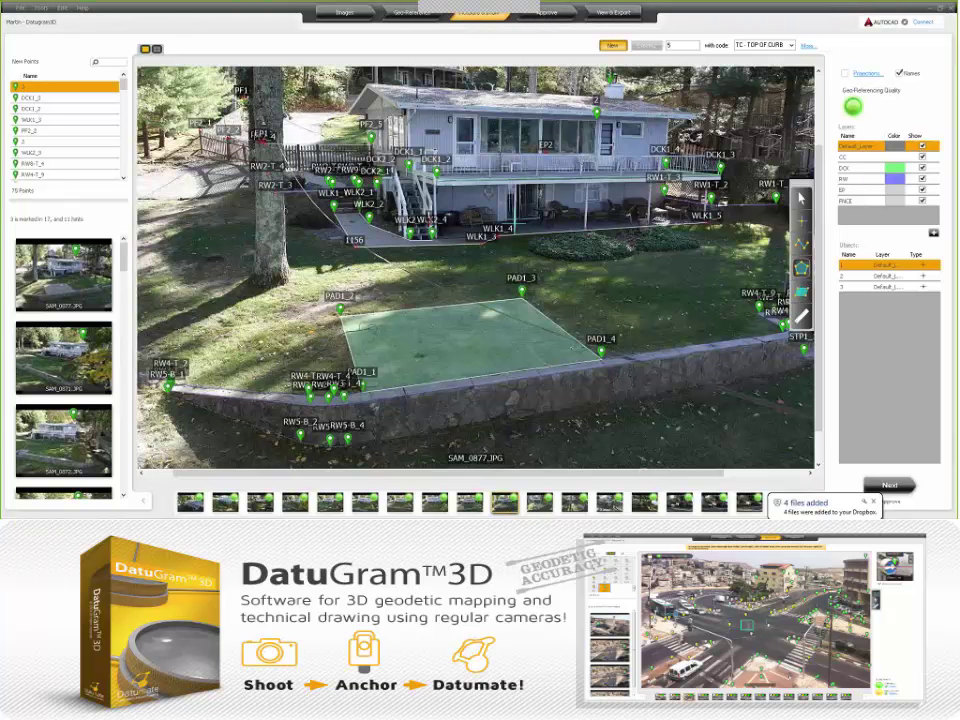
click(611, 13)
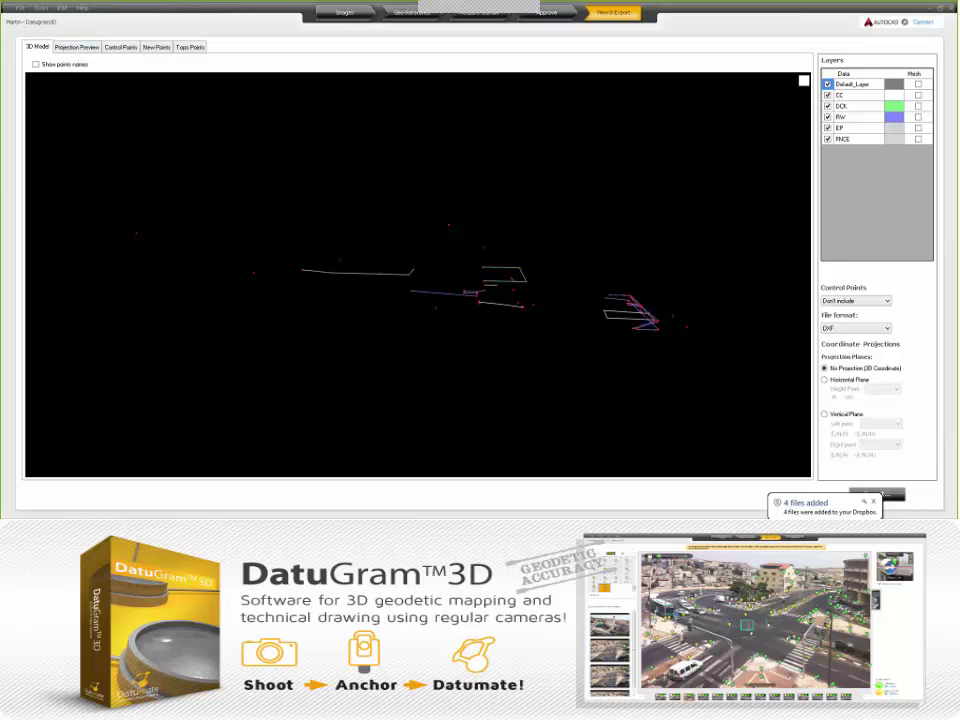
scroll(531, 313, up, 1)
scroll(531, 314, up, 2)
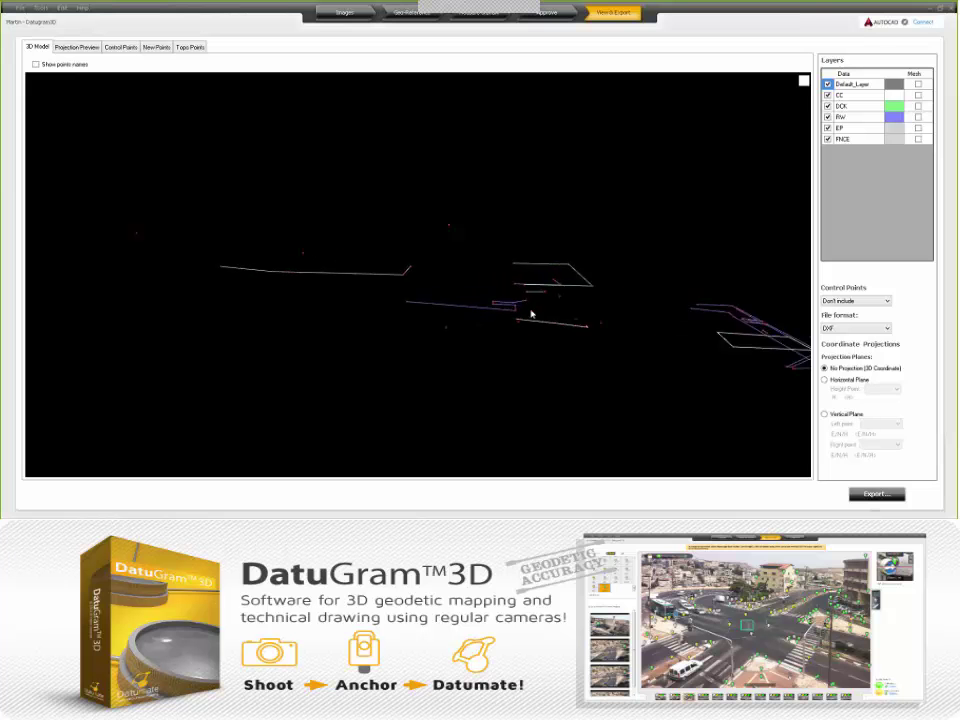
scroll(530, 313, down, 2)
- Review the projection preview and the lists of new points and topo points in the View & Export stage
click(77, 47)
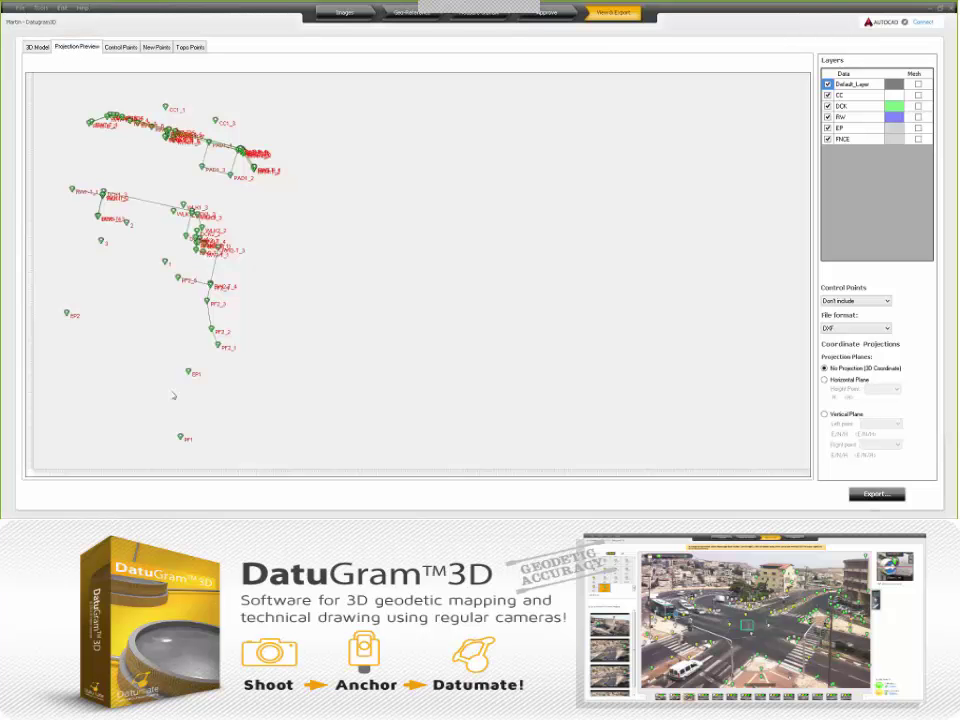
key(ctrl+Tab)
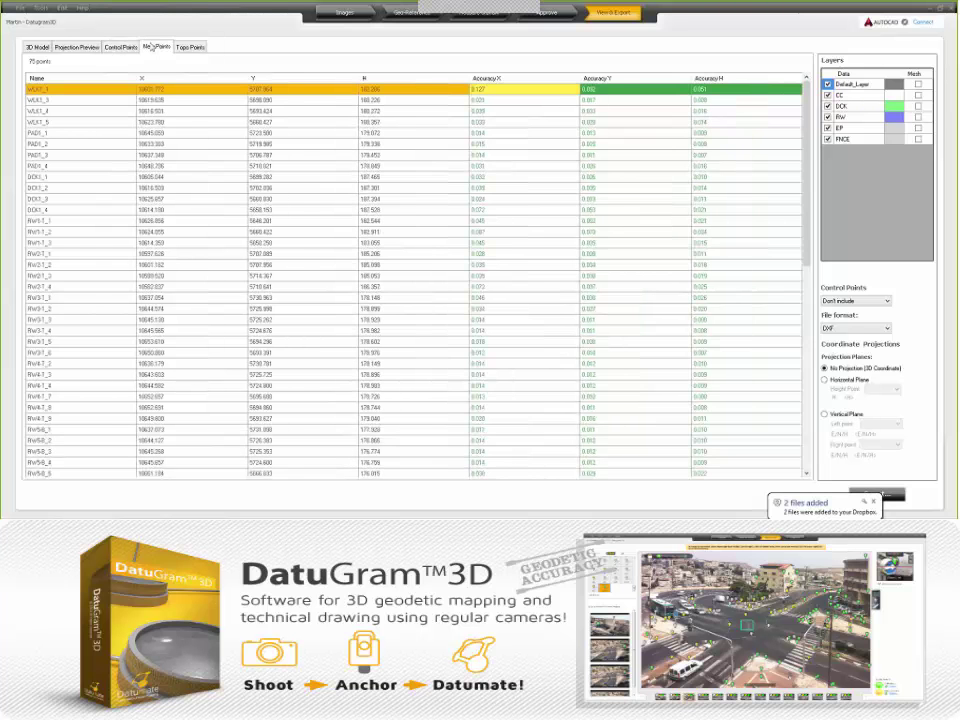
click(190, 47)
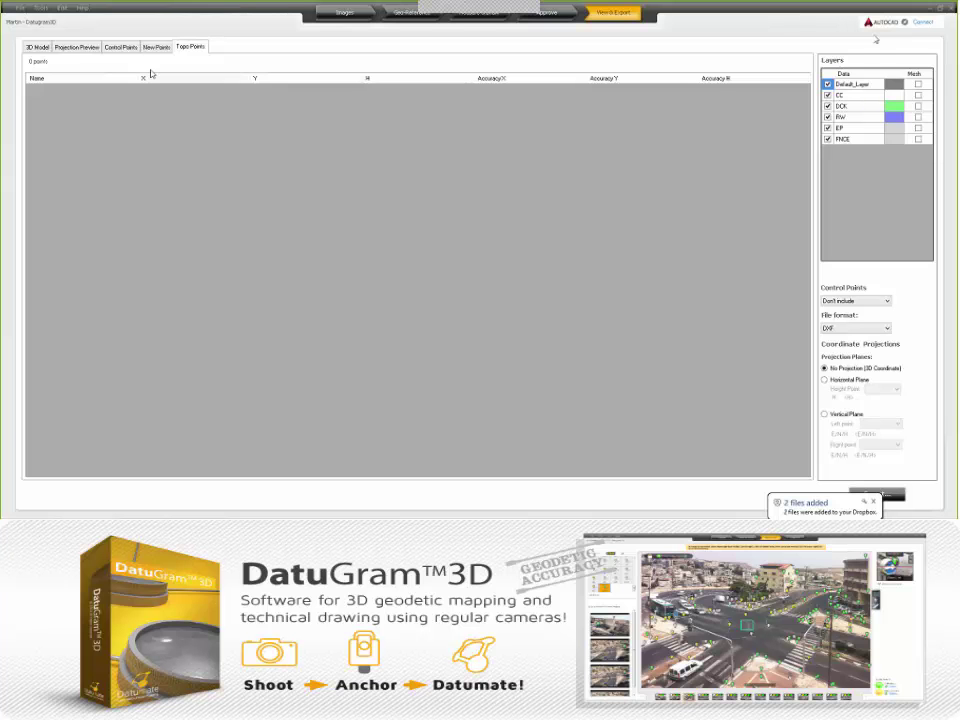
- Hide the CC, DCK, RW, EP and FNCE layers in the 3D model, leaving only Default_Layer shown
click(37, 47)
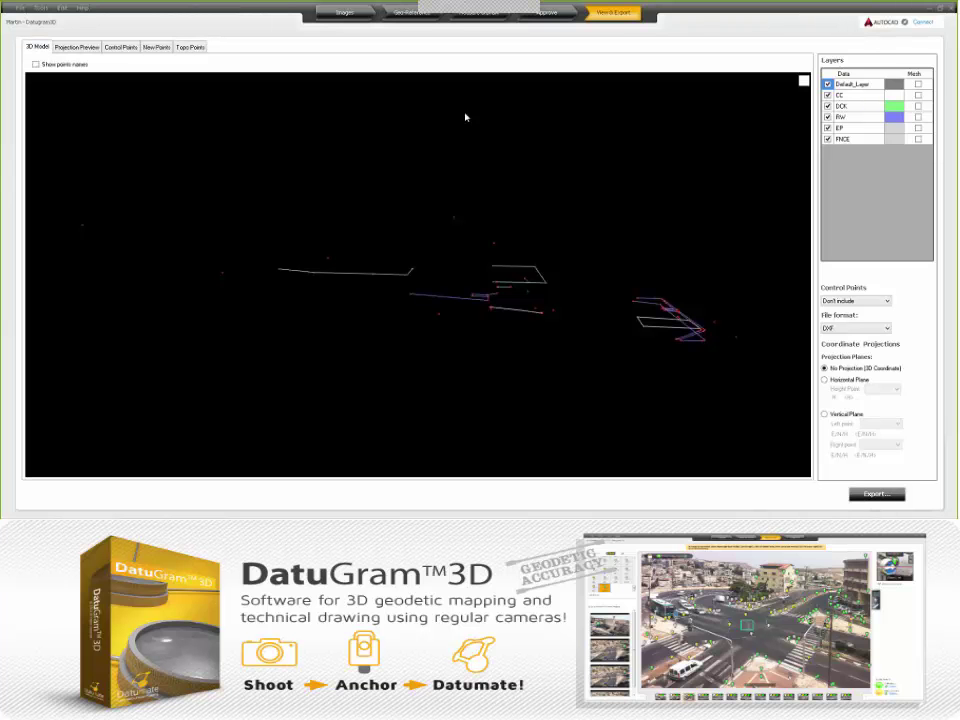
click(827, 95)
click(827, 106)
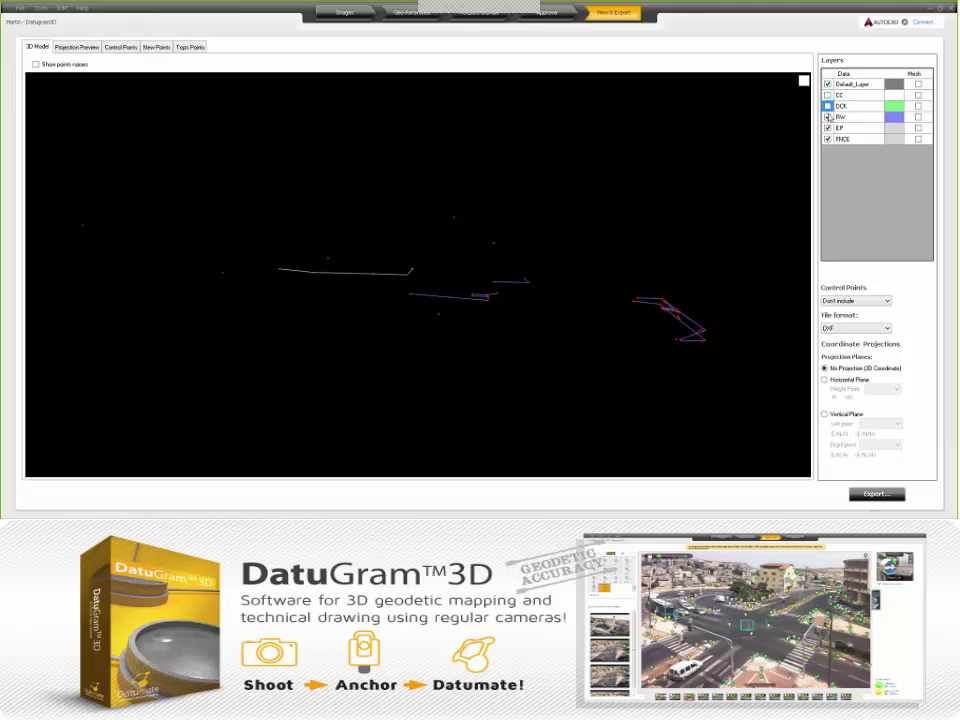
click(827, 128)
click(827, 139)
click(827, 117)
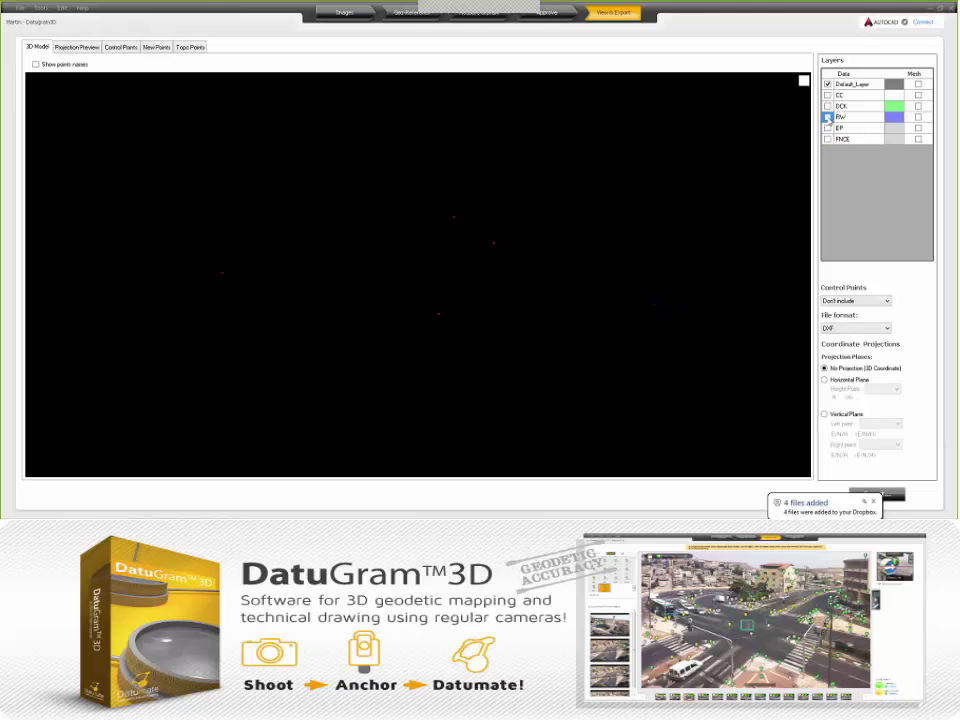
- Show the CC, DCK, RW, EP and FNCE layers in the 3D model again
click(827, 95)
click(827, 106)
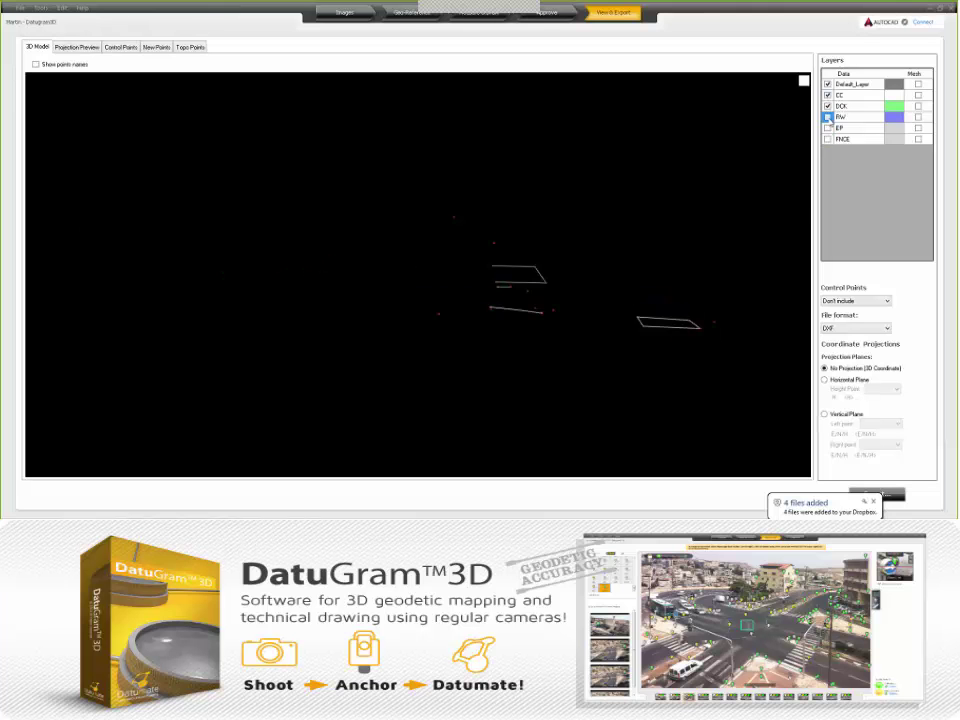
click(827, 117)
click(827, 128)
click(827, 139)
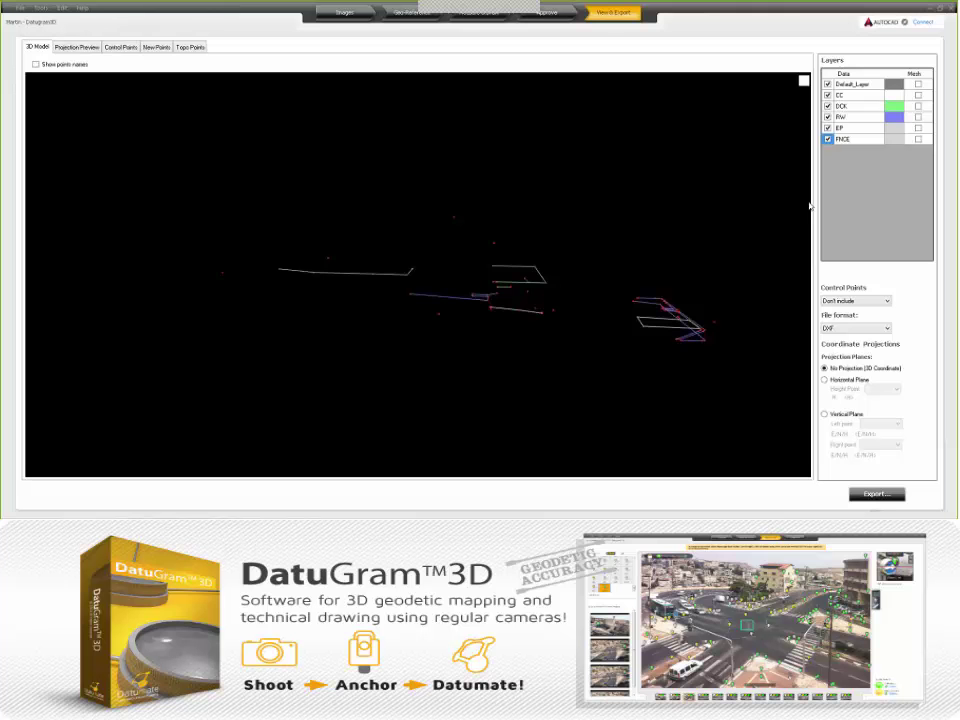
- Inspect the 3D model from another angle and review the options for including control points in the export
right_drag(538, 369, 454, 369)
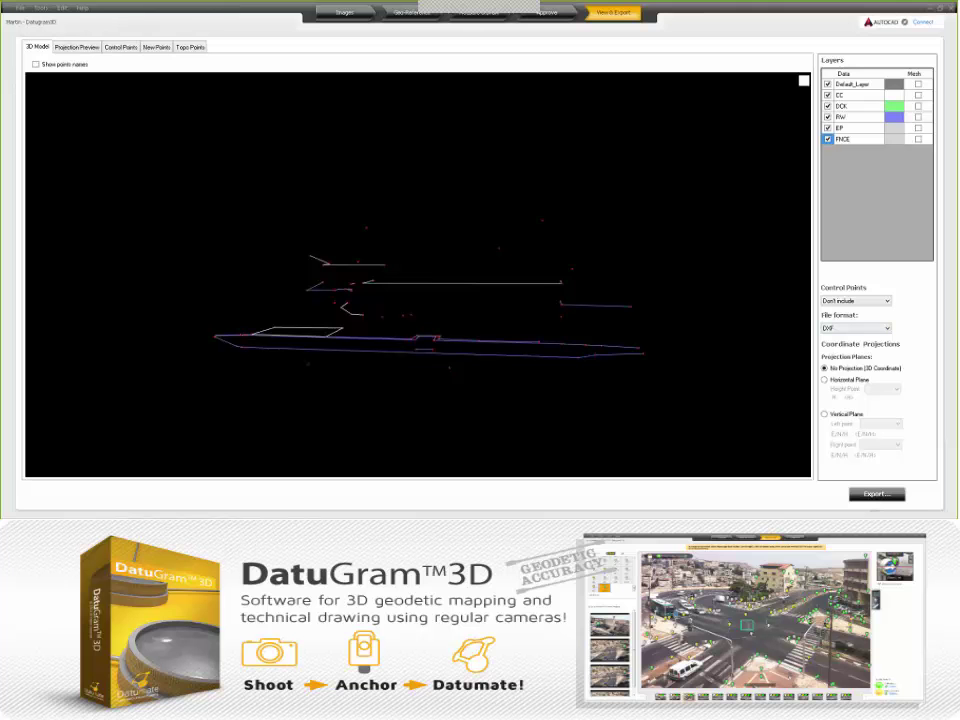
click(893, 300)
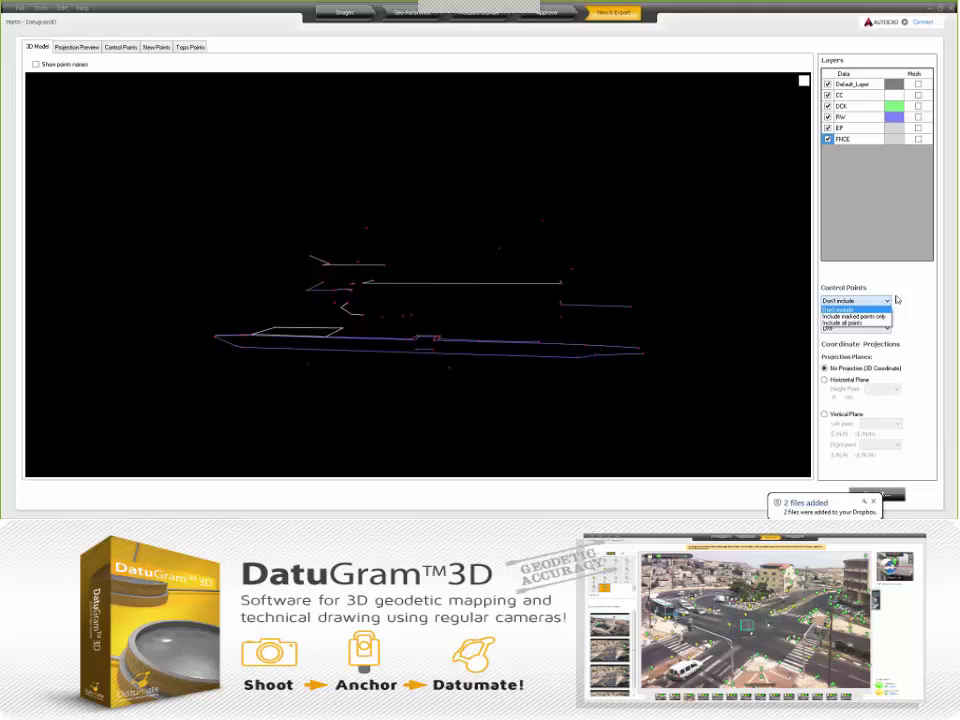
click(898, 306)
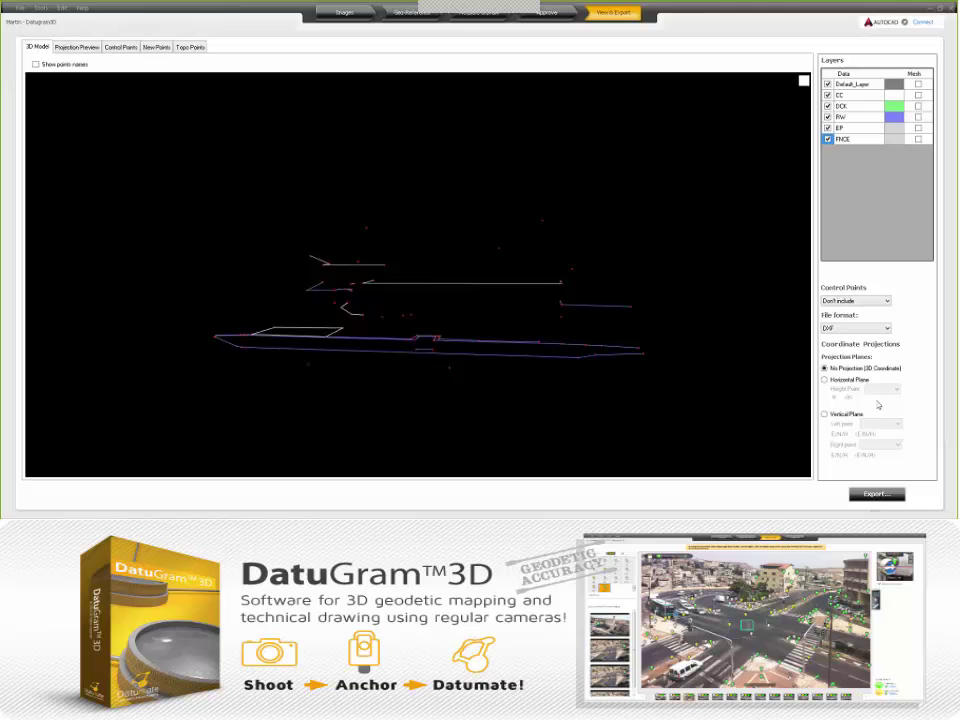
- Set the export file format to PDF (Report)
click(866, 327)
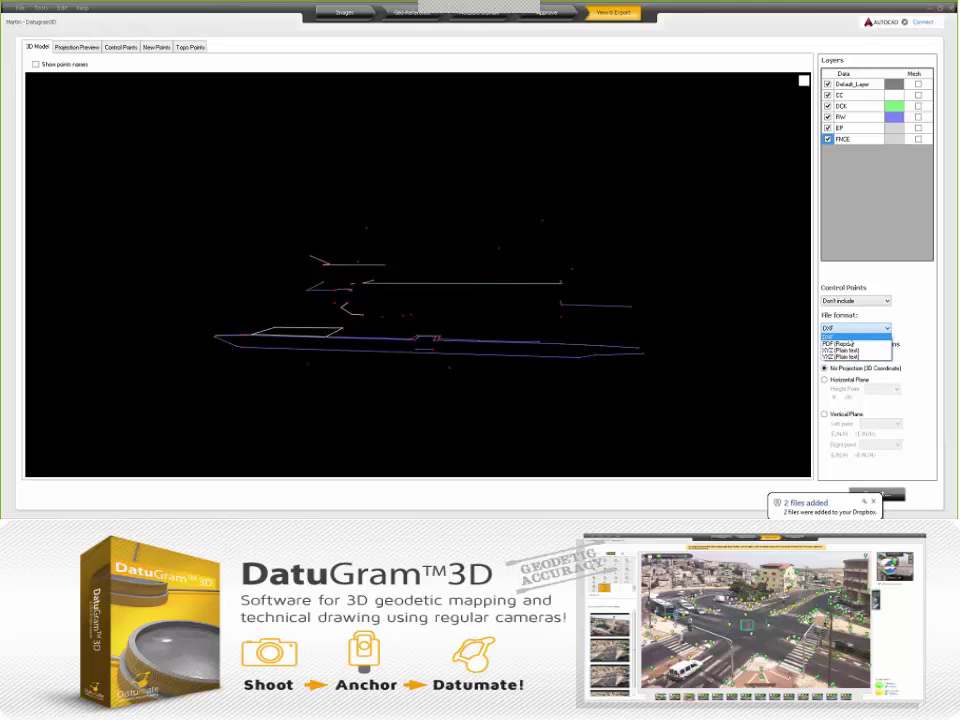
click(838, 343)
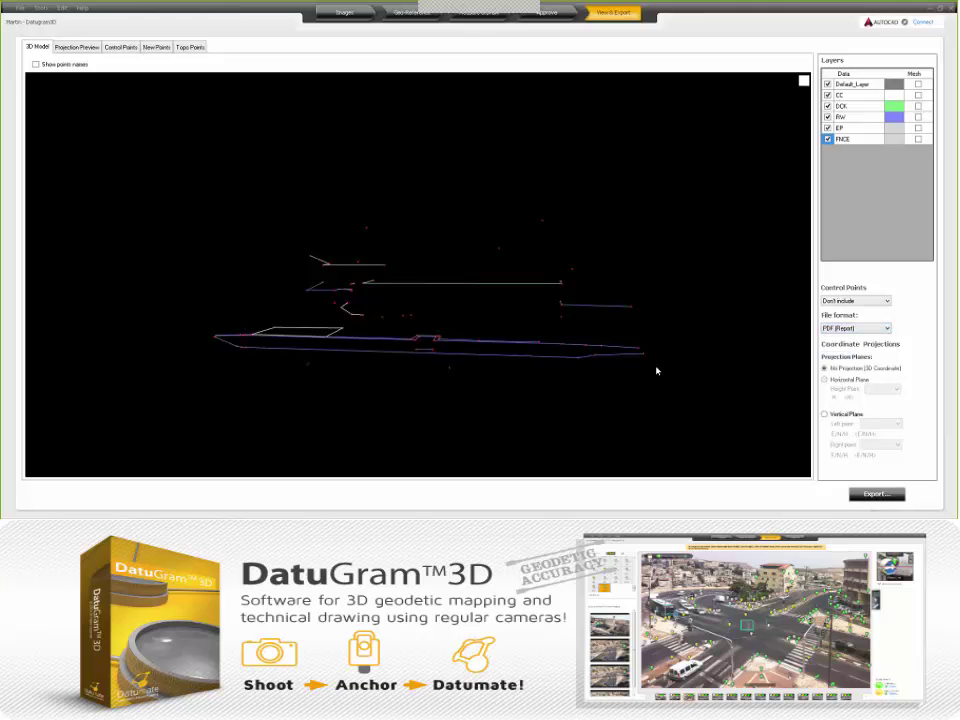
click(885, 329)
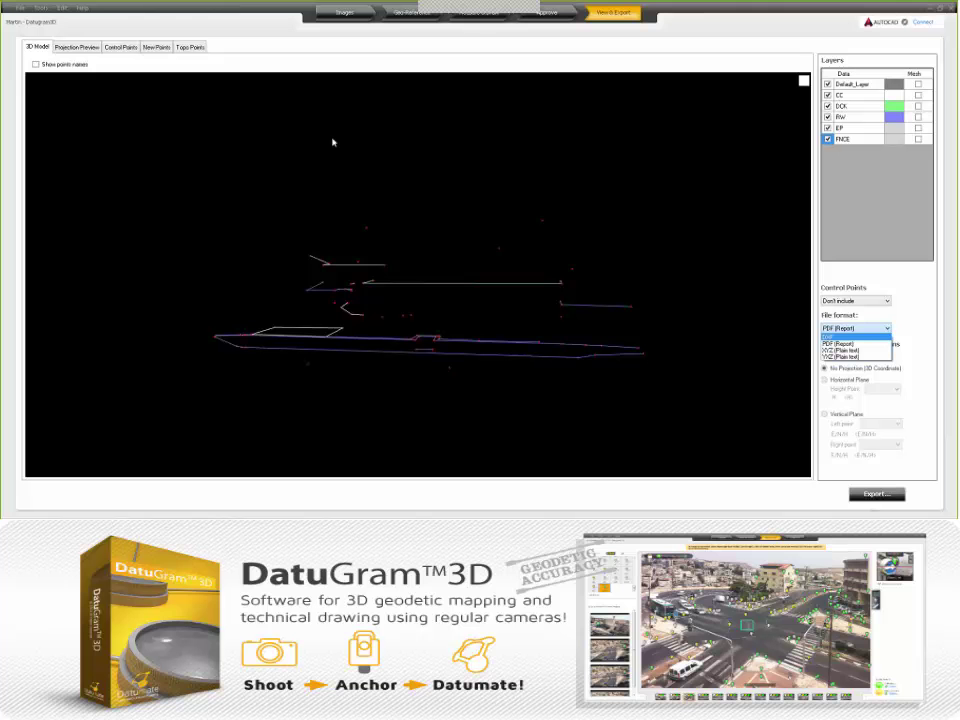
click(46, 78)
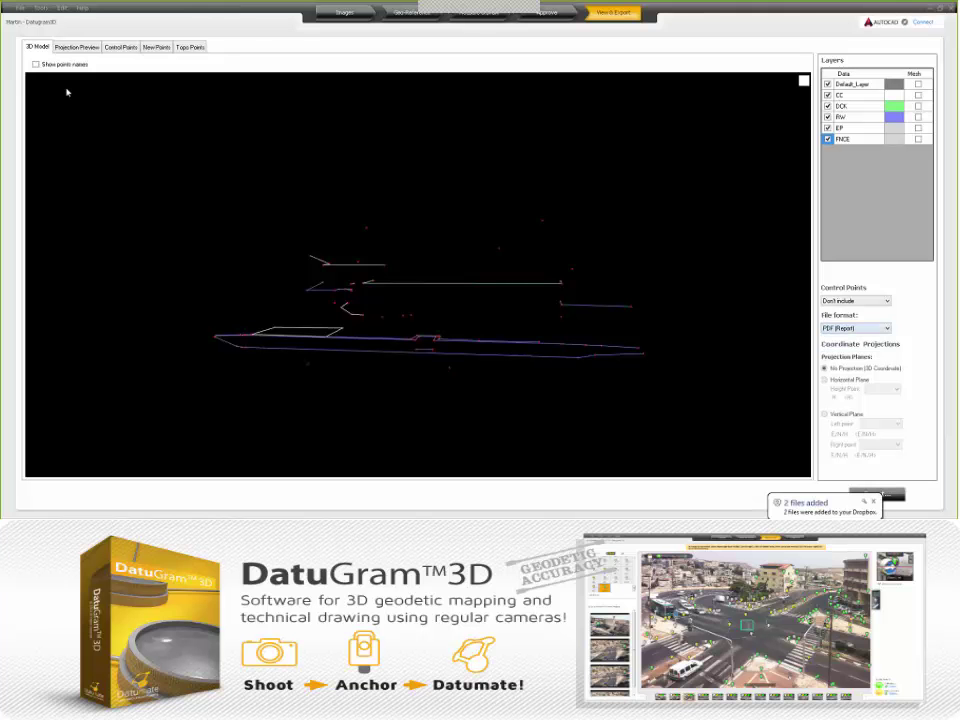
- Show the point names in the 3D model and inspect the labelled points from another angle
click(36, 64)
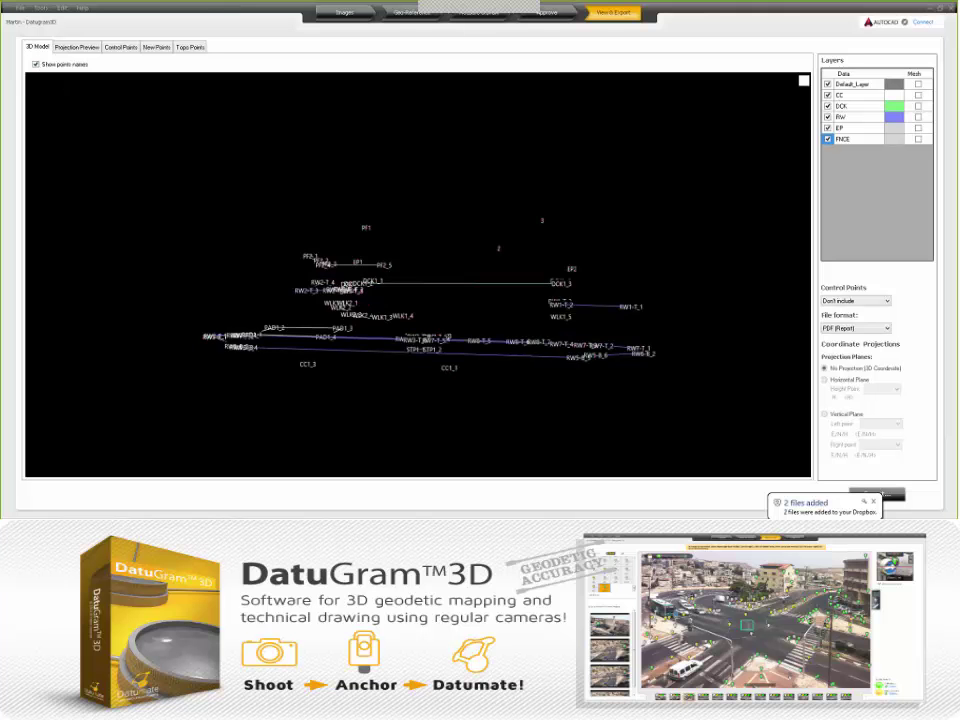
drag(385, 318, 488, 318)
drag(418, 274, 450, 285)
- Turn on the mesh for Default_Layer, CC, DCK, RW, EP and FNCE and inspect the meshed model
click(918, 94)
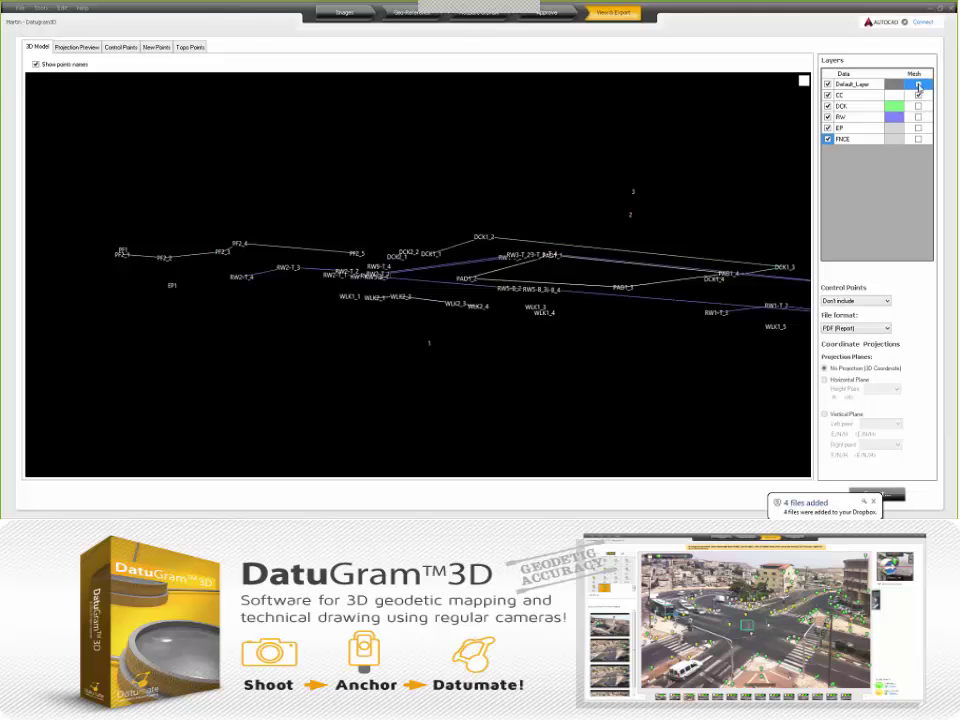
click(918, 105)
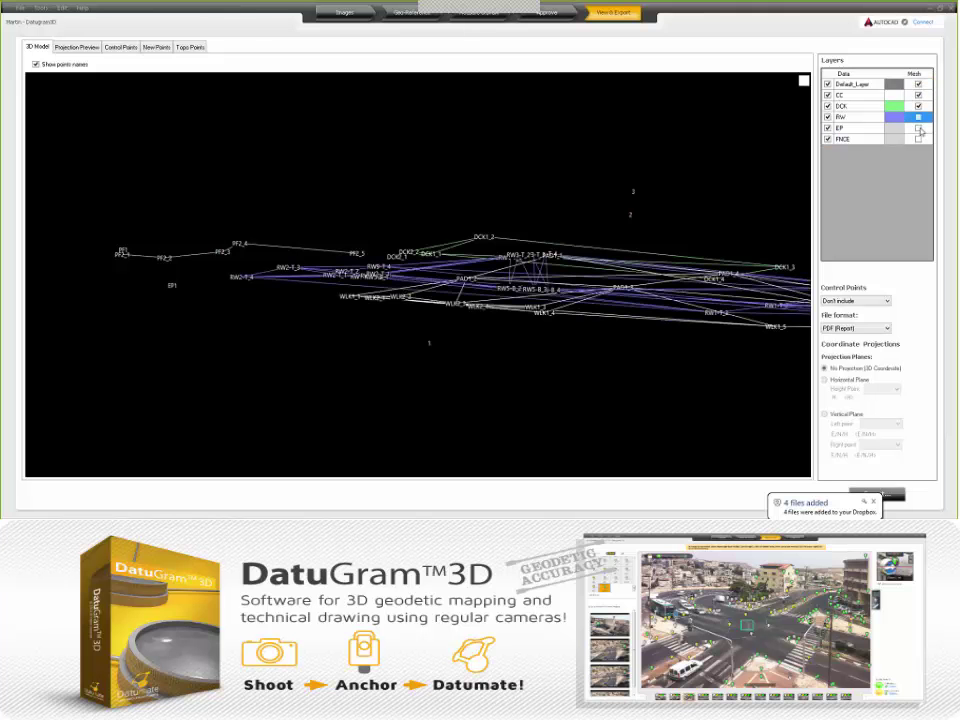
click(918, 128)
click(918, 139)
drag(700, 300, 626, 309)
- Turn off the mesh for Default_Layer, CC, DCK, RW, EP and FNCE
click(918, 84)
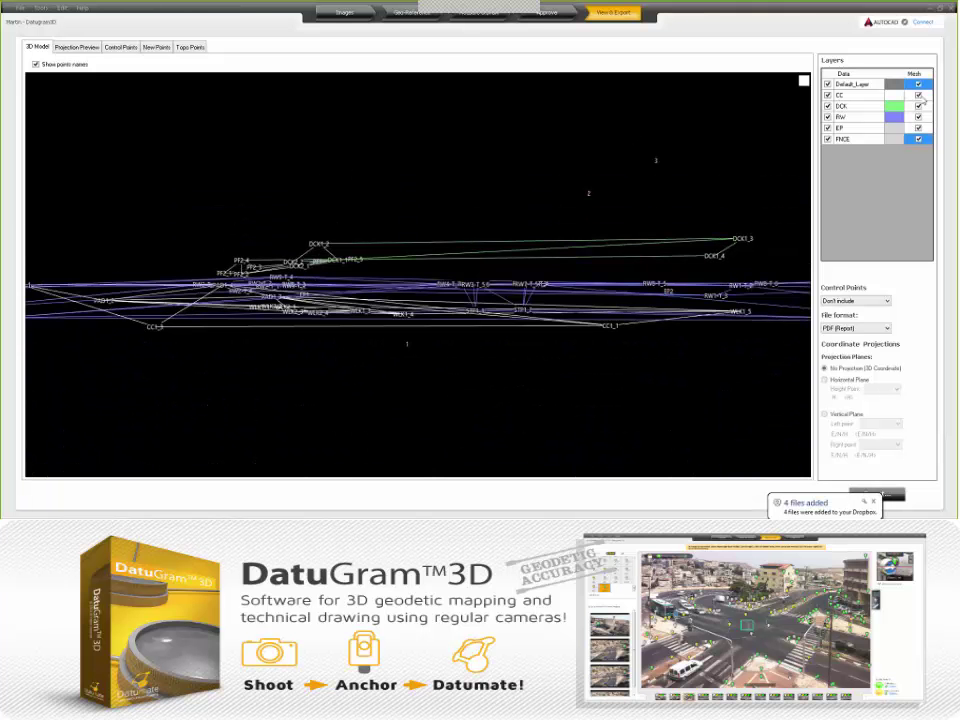
click(918, 95)
click(918, 106)
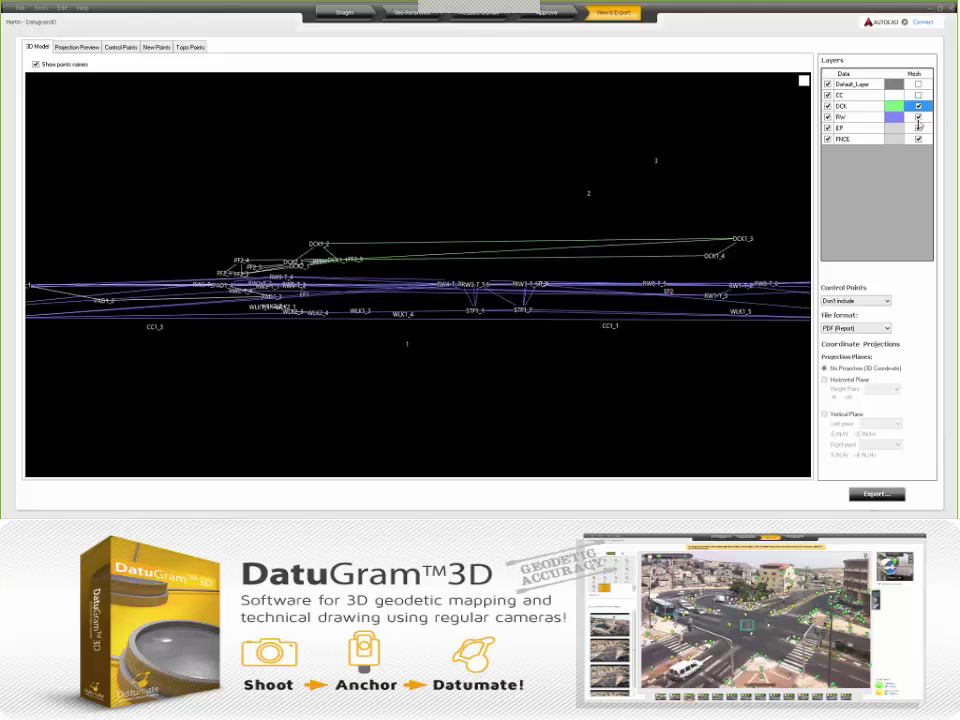
click(918, 116)
click(918, 127)
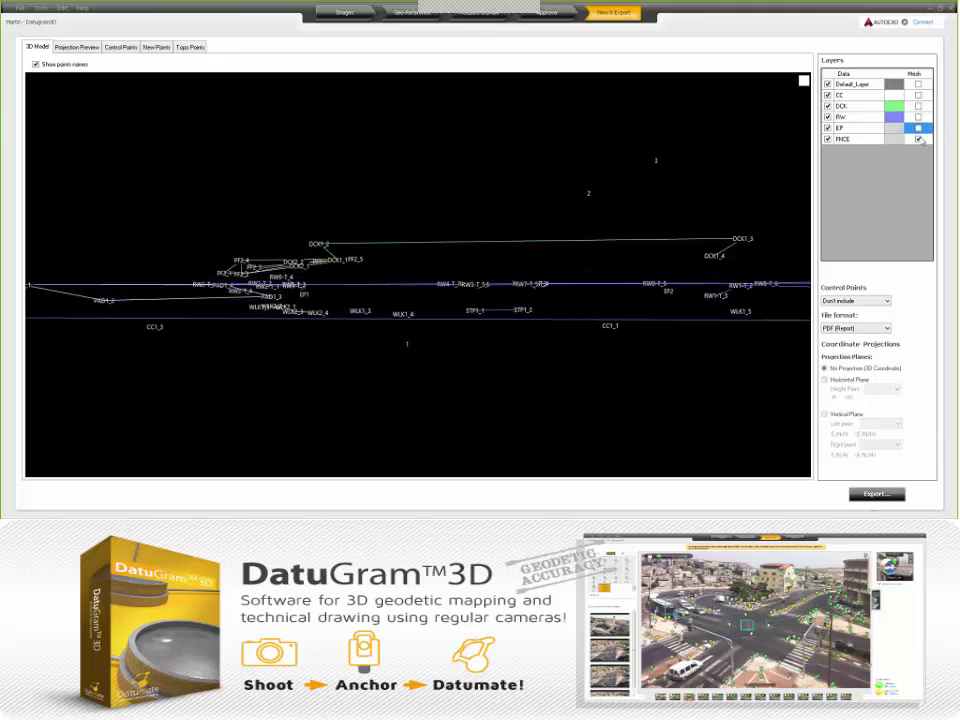
click(918, 138)
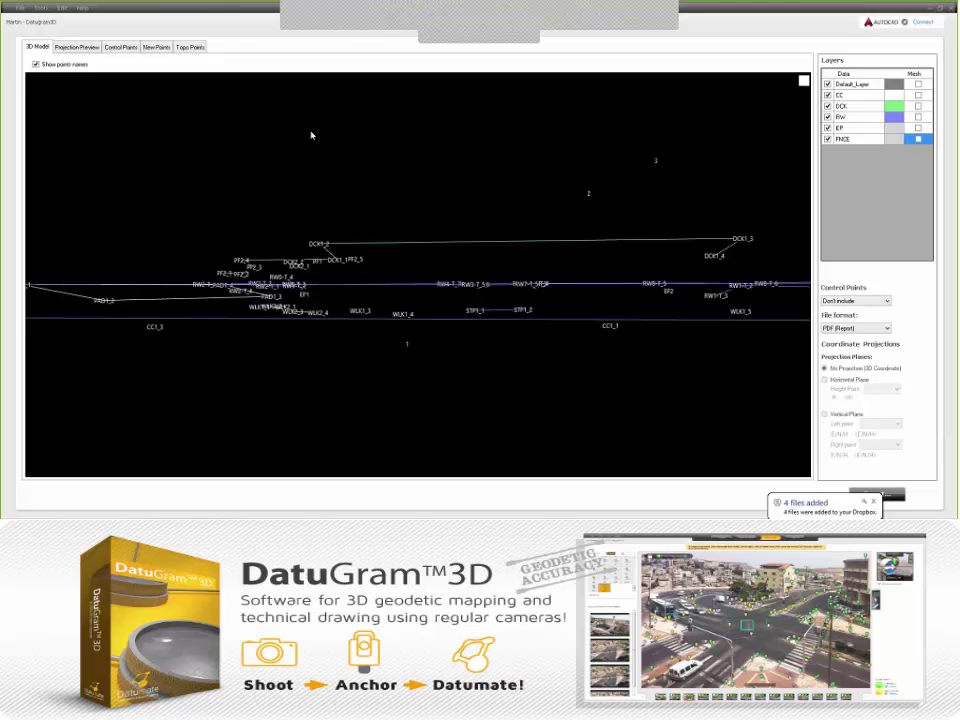
- Return to the Images stage and bring up the dialog for opening an existing job
mouse_move(354, 43)
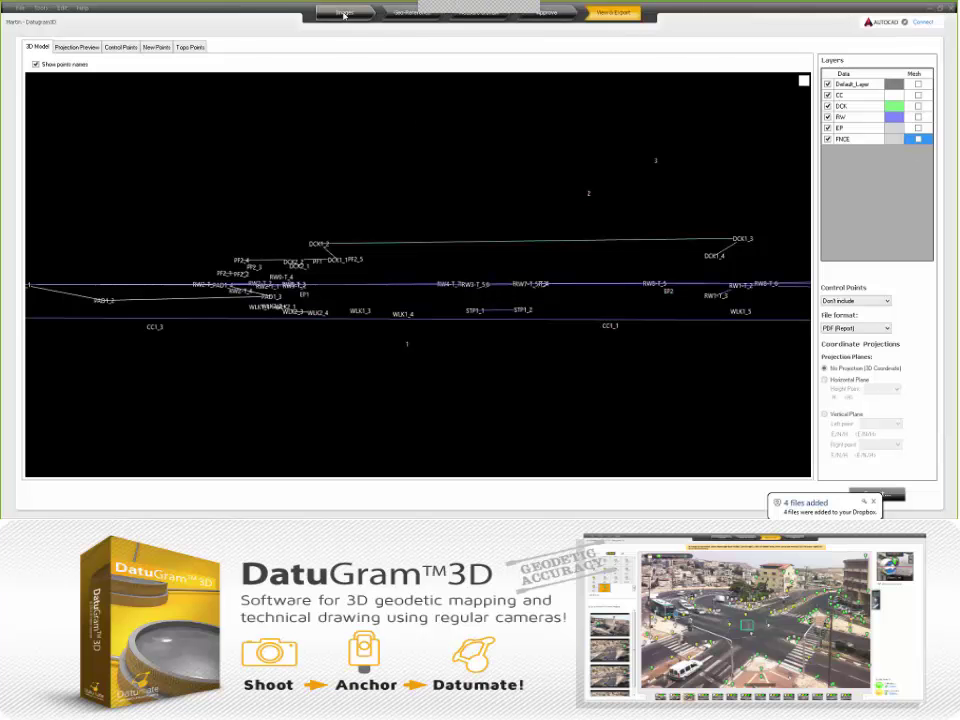
click(344, 13)
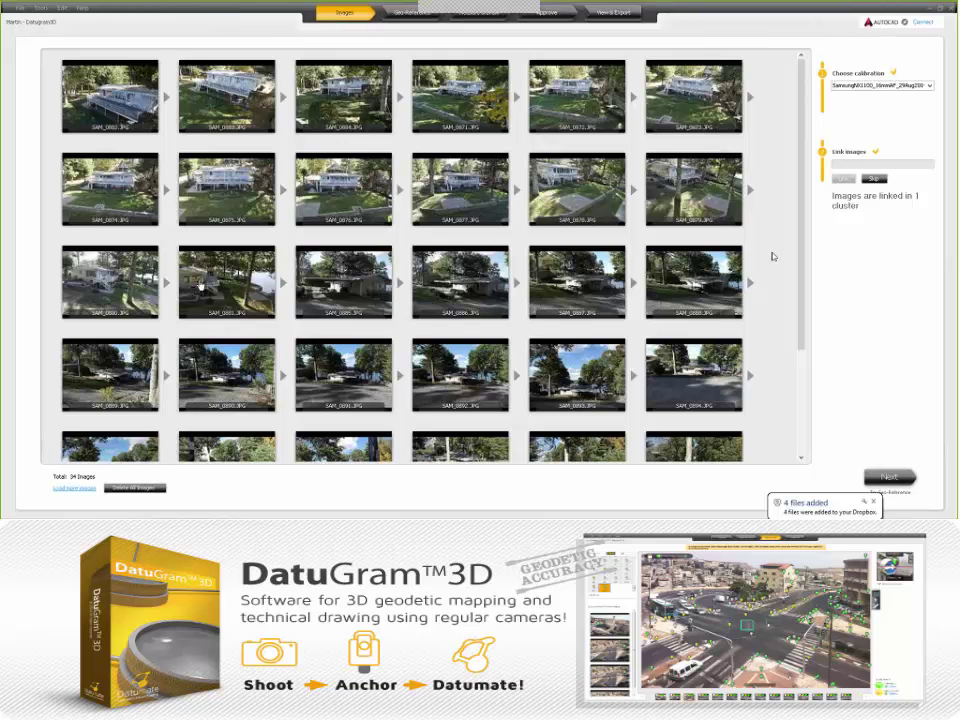
click(19, 10)
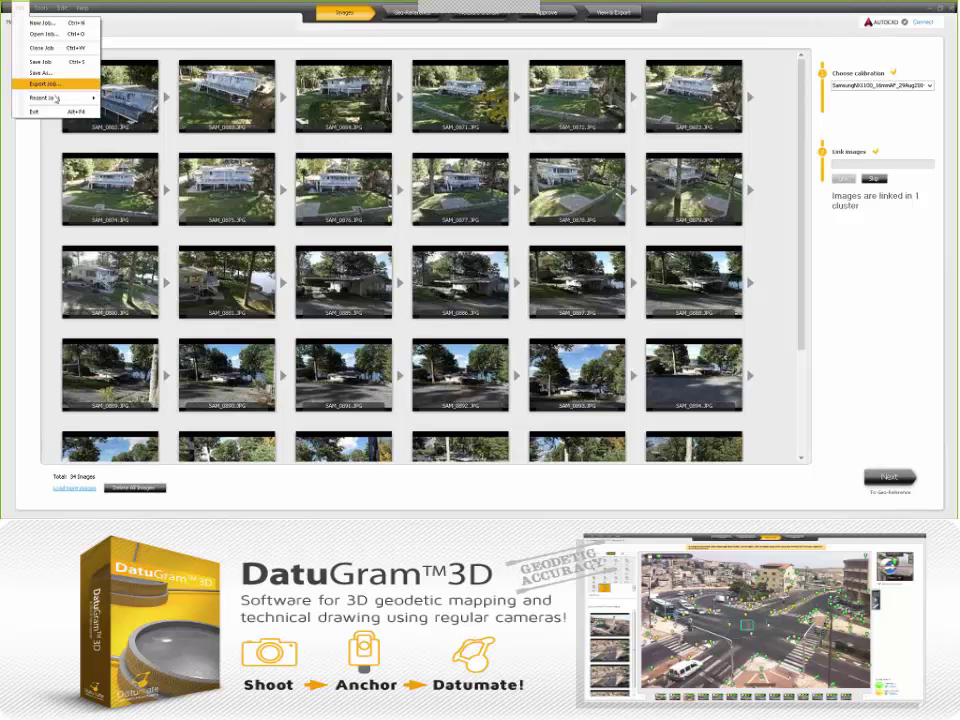
mouse_move(56, 98)
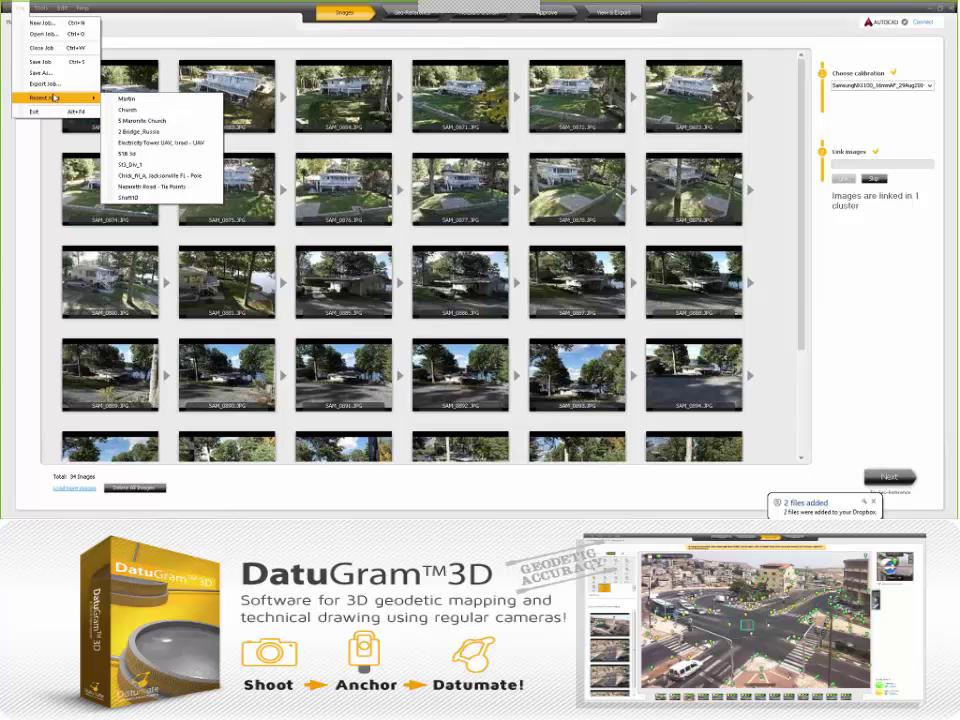
click(22, 34)
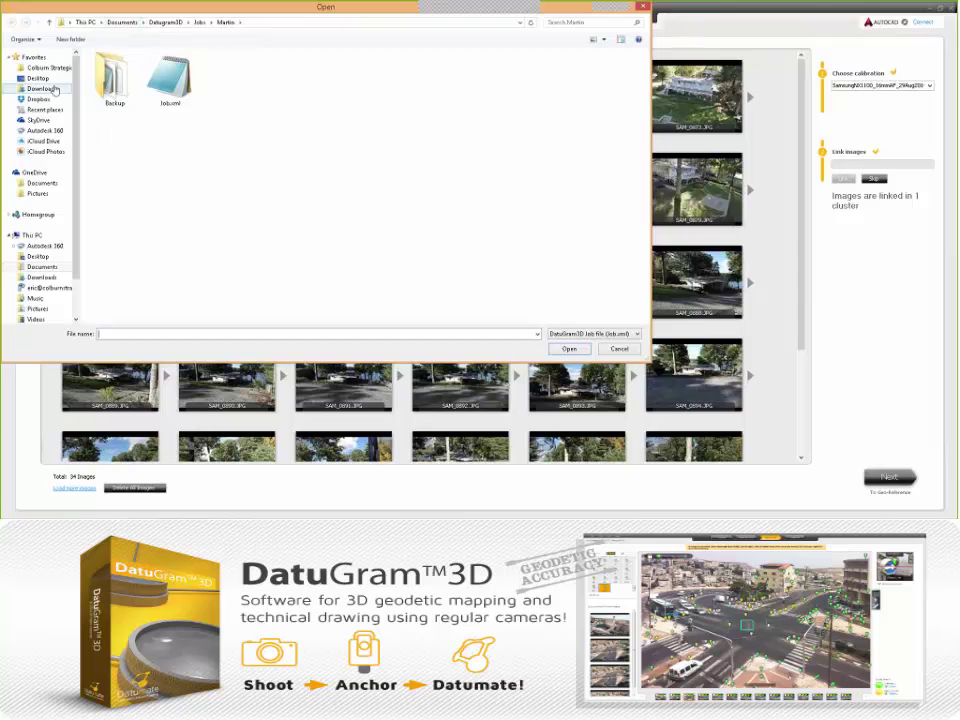
click(50, 68)
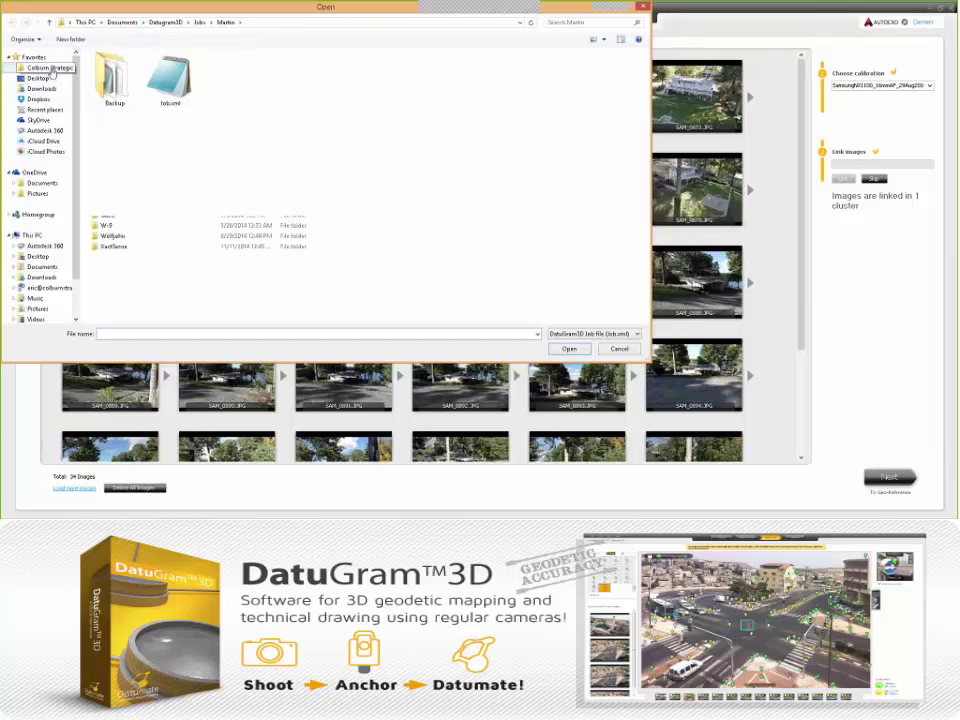
click(126, 89)
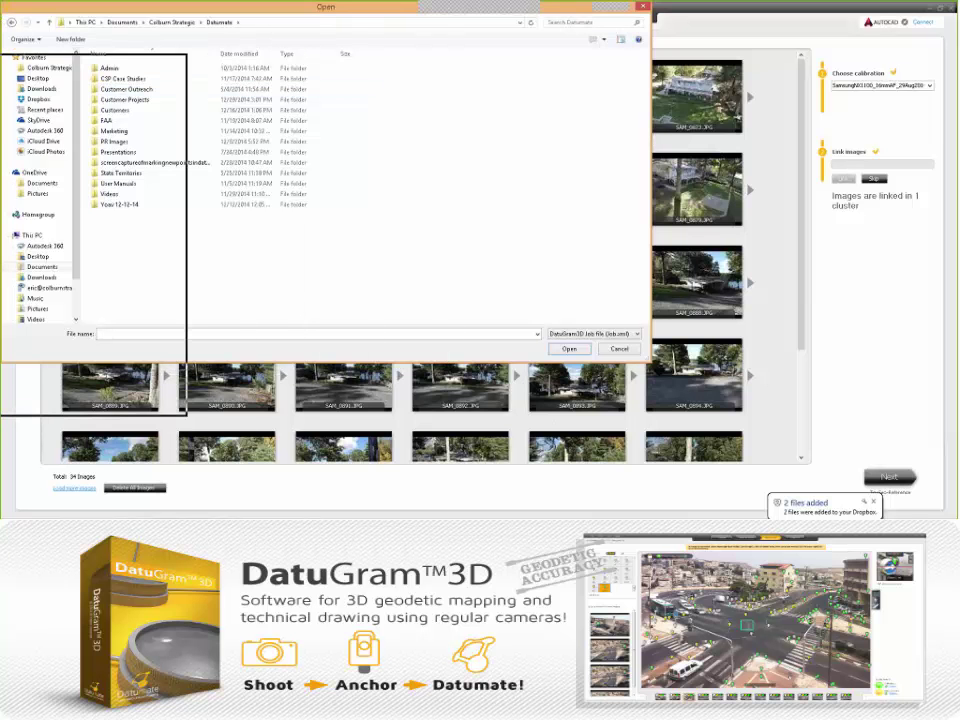
drag(150, 62, 608, 45)
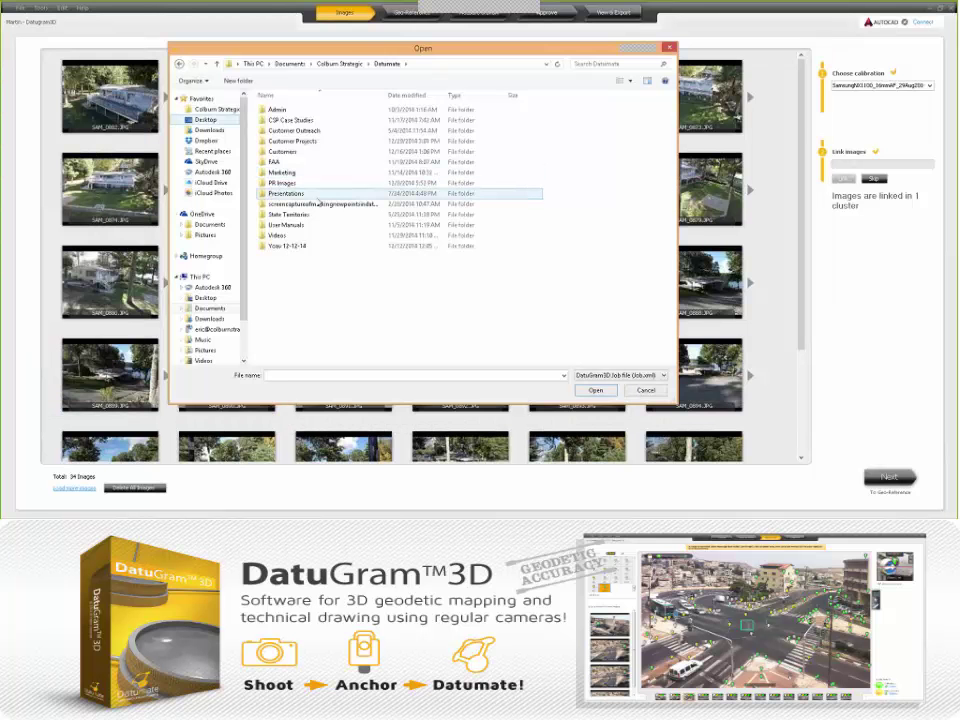
double_click(285, 247)
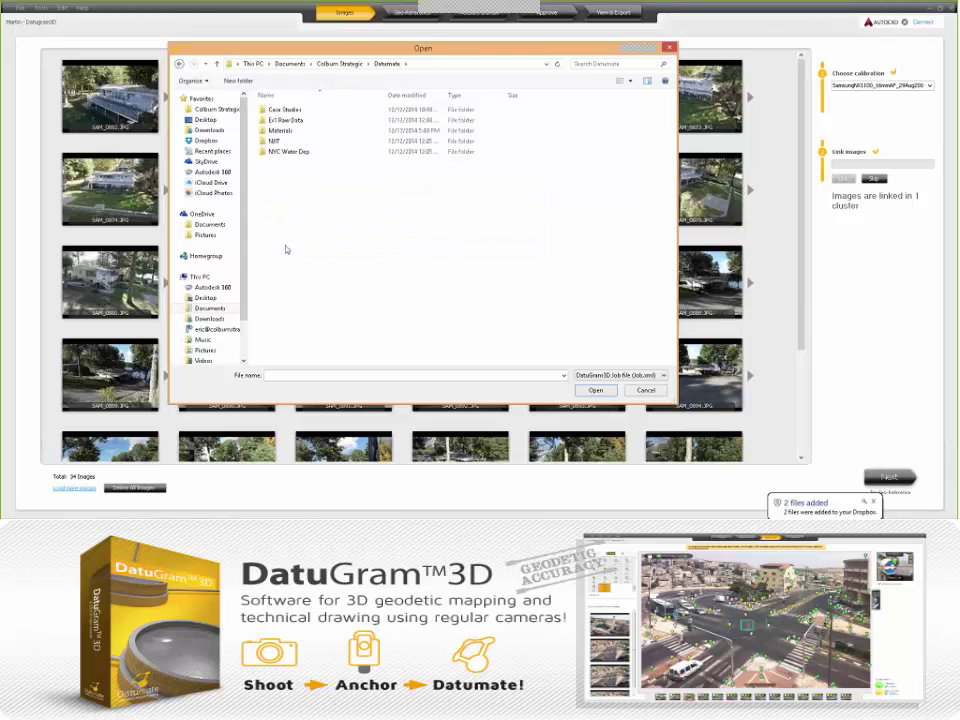
double_click(290, 131)
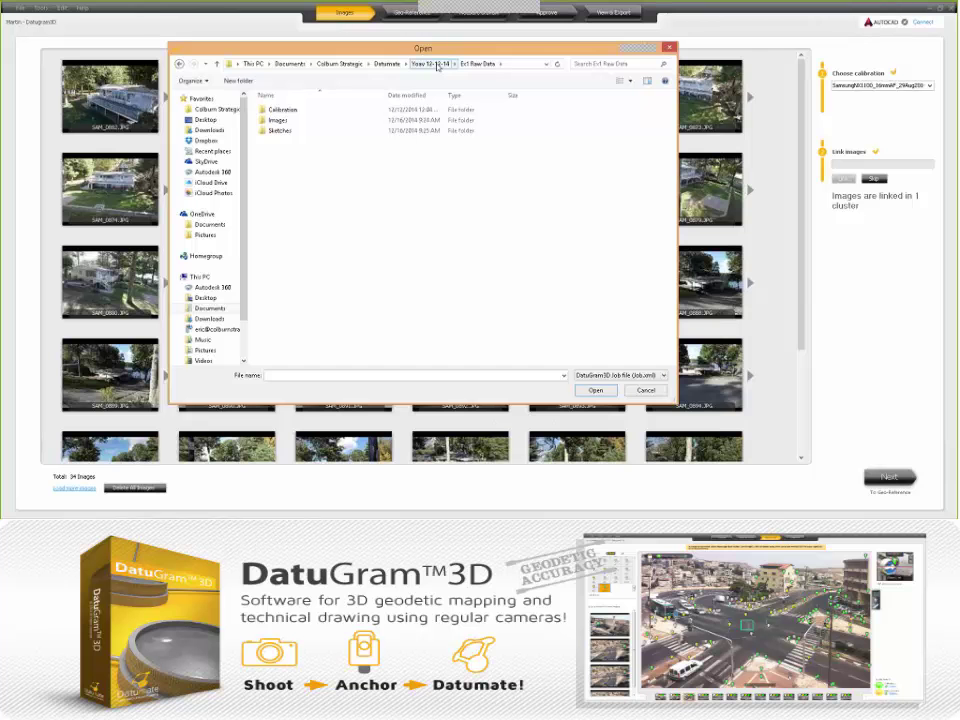
- Open Job.xml from the demo junction folder in Documents > Datugram3D > Jobs, agreeing to close the current job
click(205, 308)
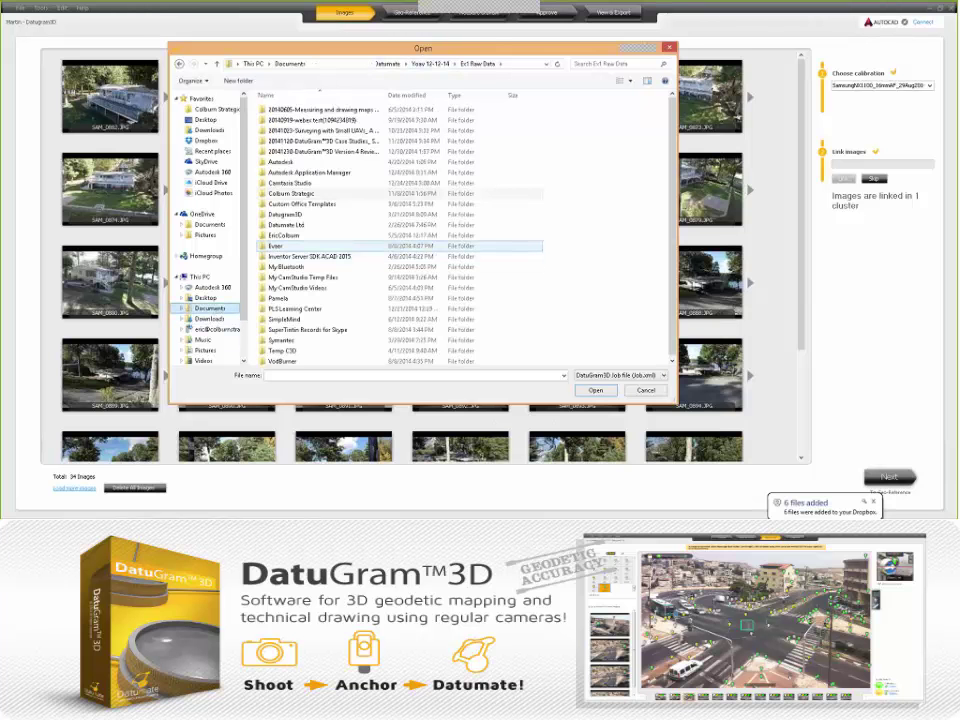
double_click(285, 214)
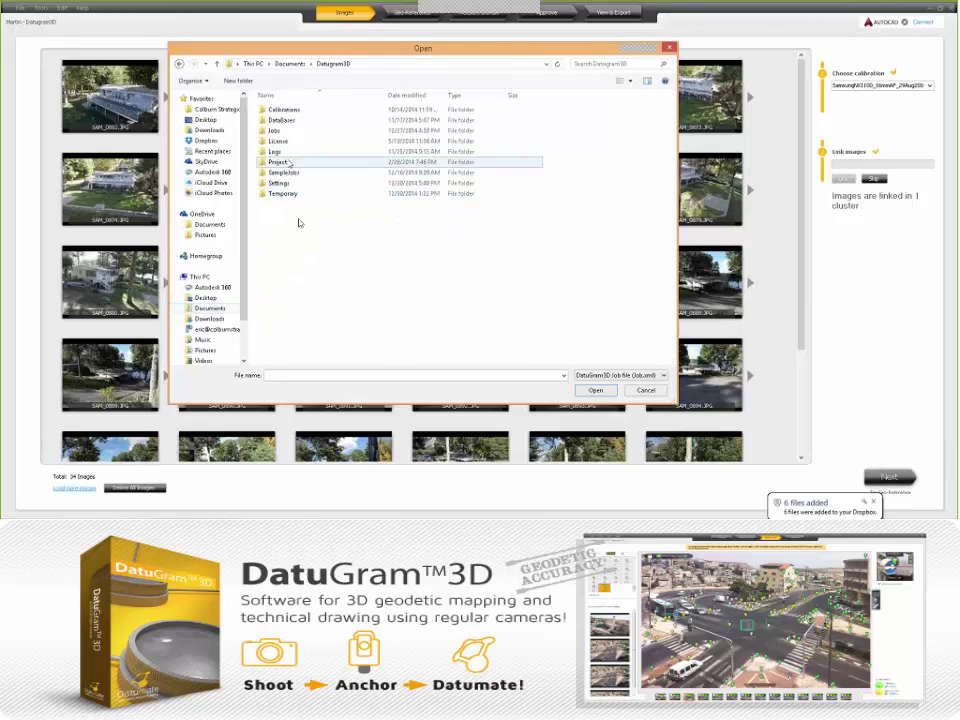
double_click(281, 132)
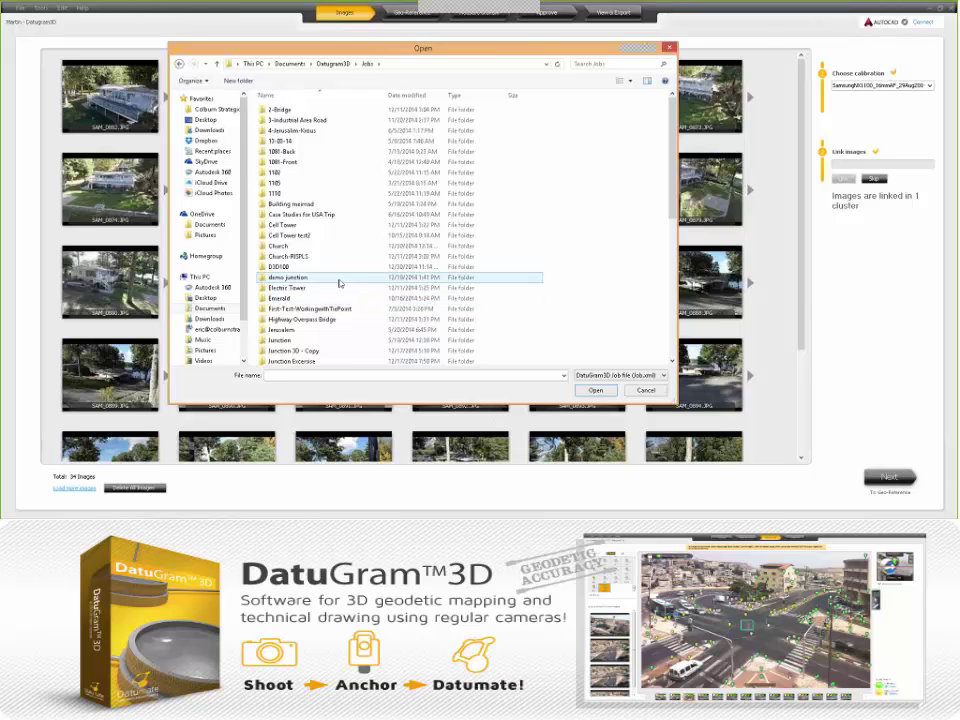
click(339, 279)
click(595, 390)
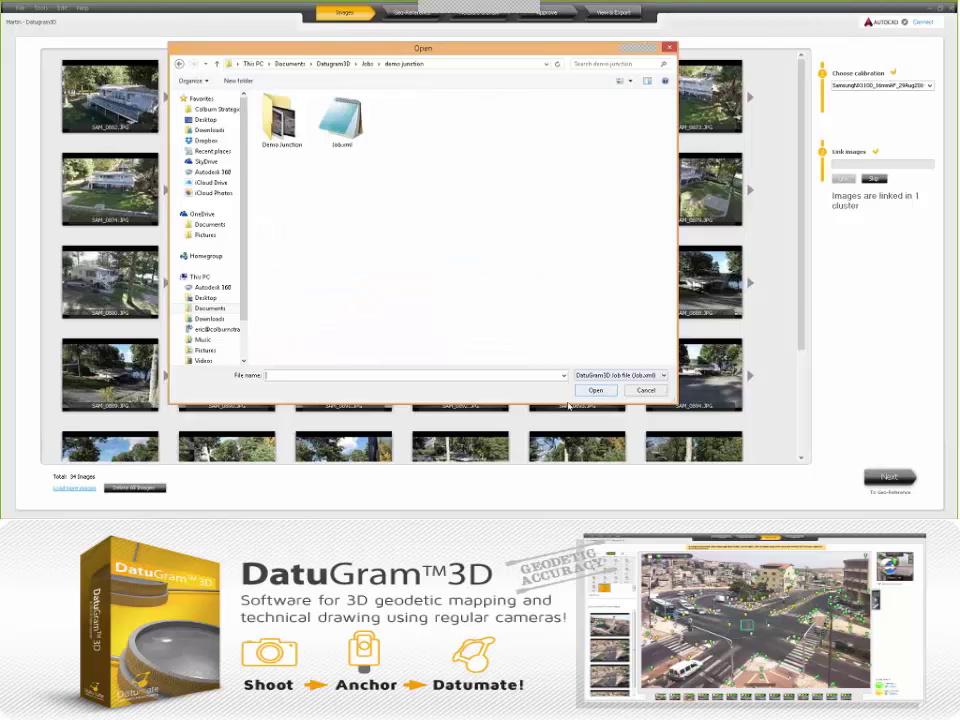
click(342, 122)
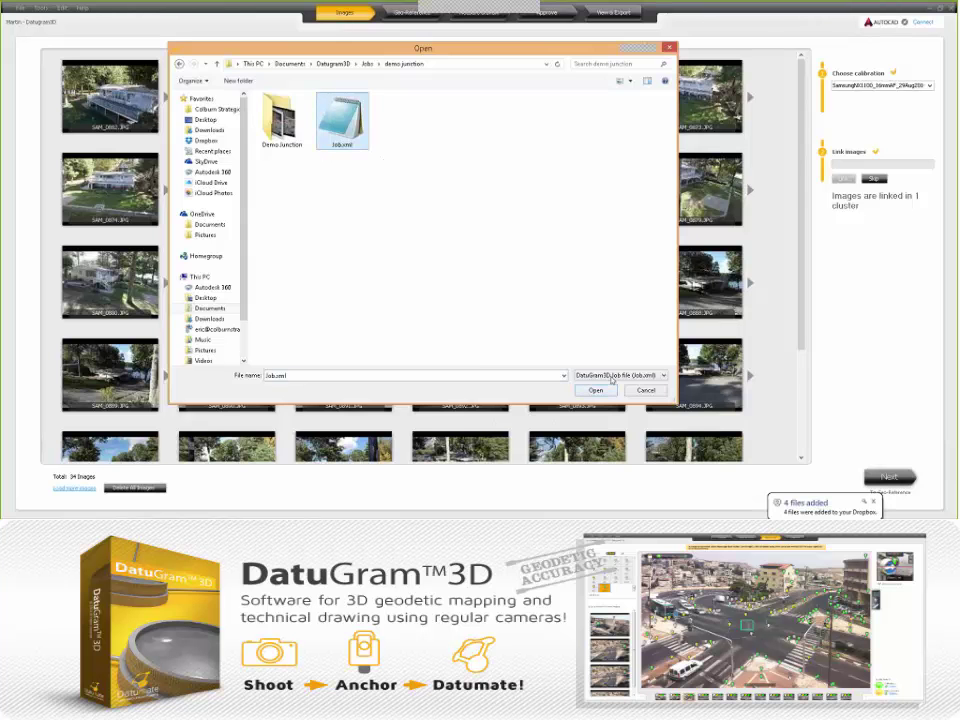
click(595, 390)
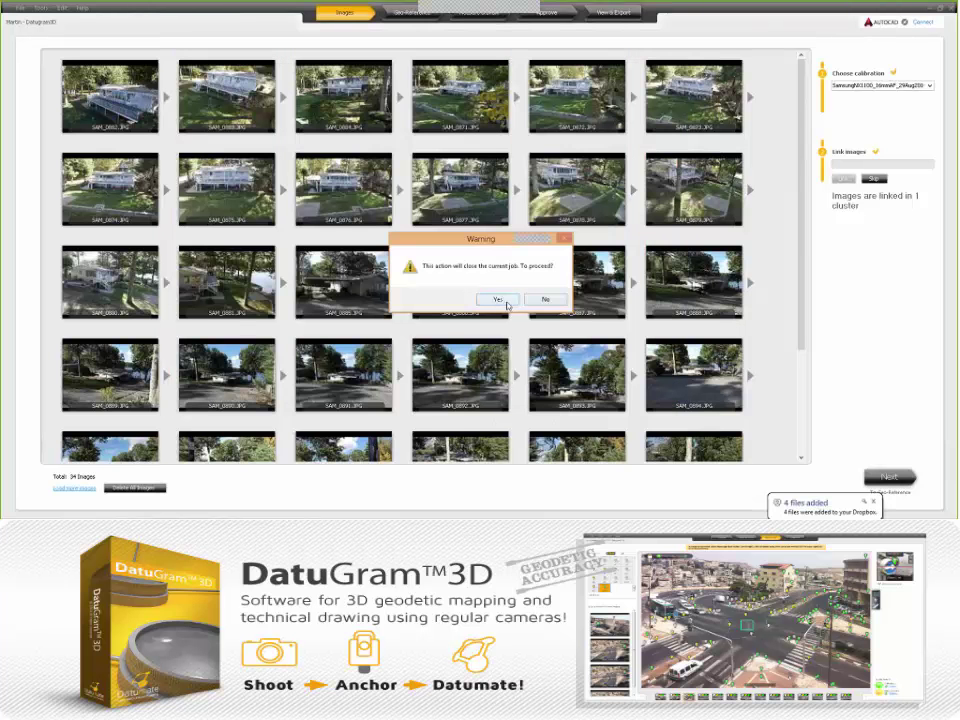
click(505, 300)
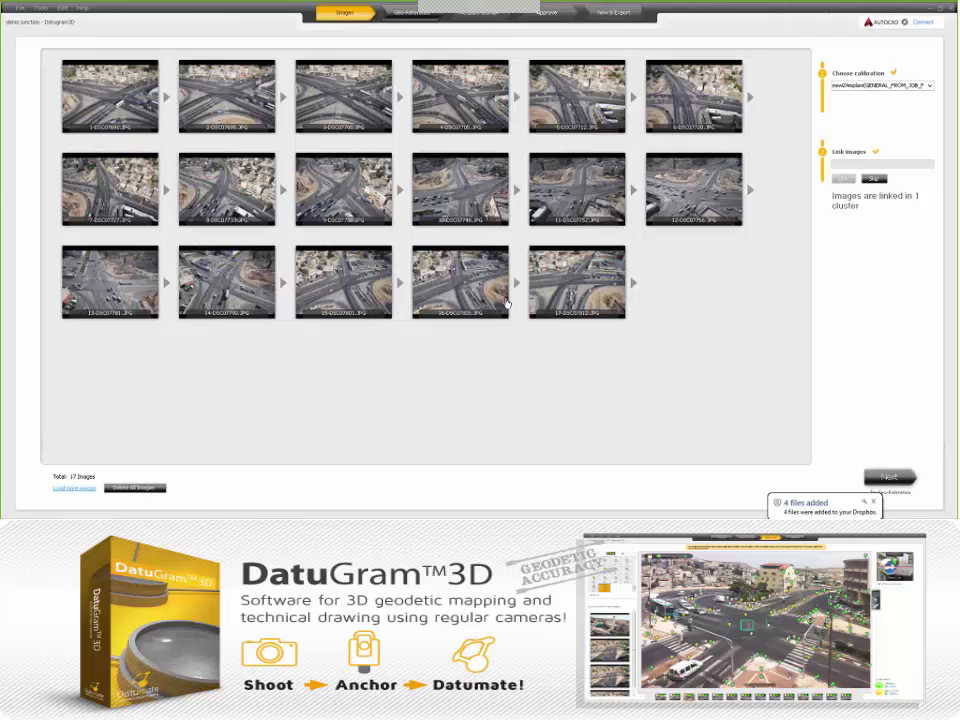
- Review the camera calibrations available for the demo junction job, keeping the one from the job file
click(930, 86)
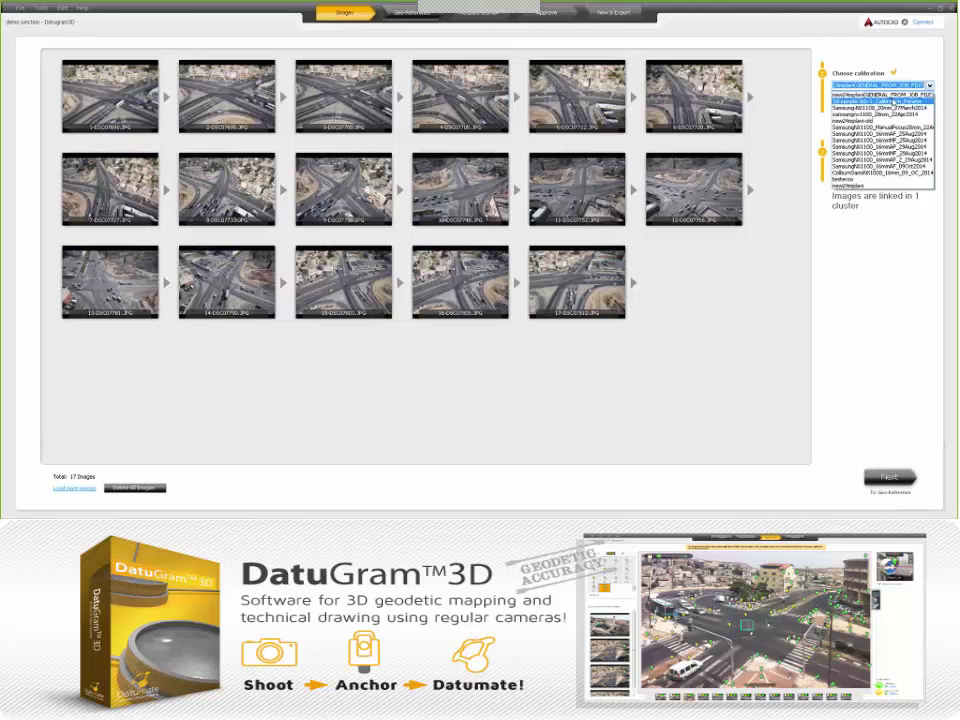
click(930, 87)
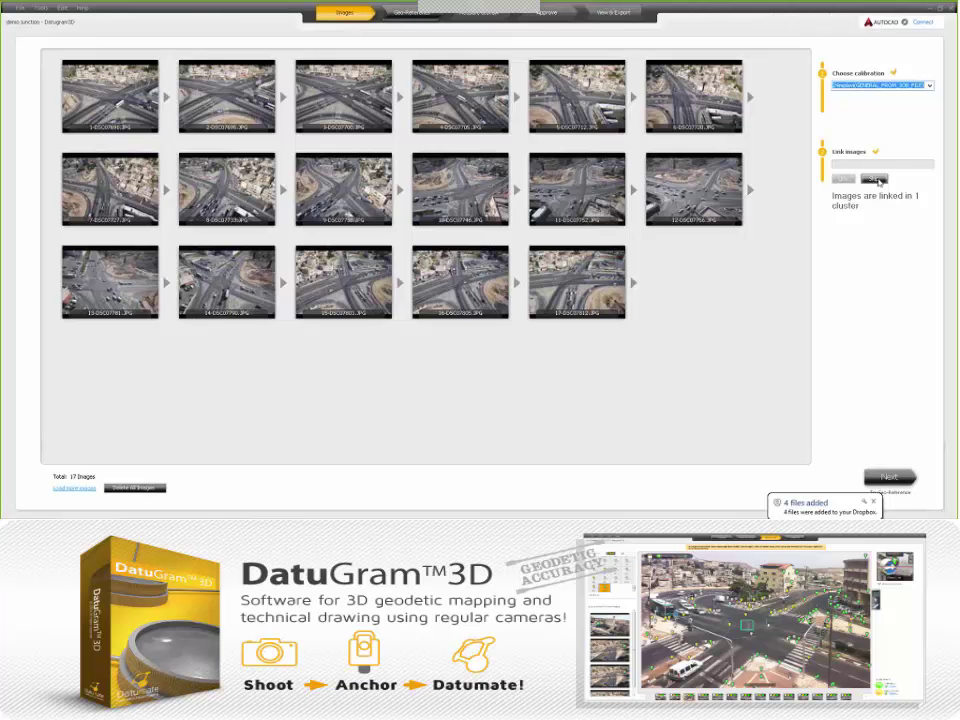
- Open Job.xml of the Pile of Soil tie-points job with 3 CP from the Case Studies for USA Trip folder, closing the current job
click(19, 9)
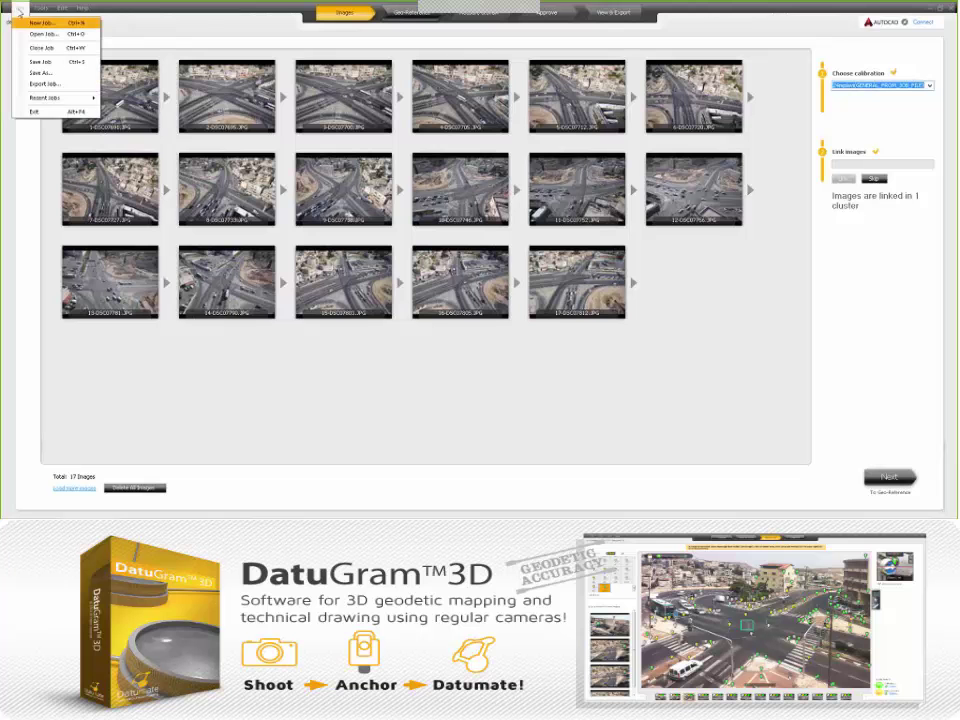
mouse_move(45, 98)
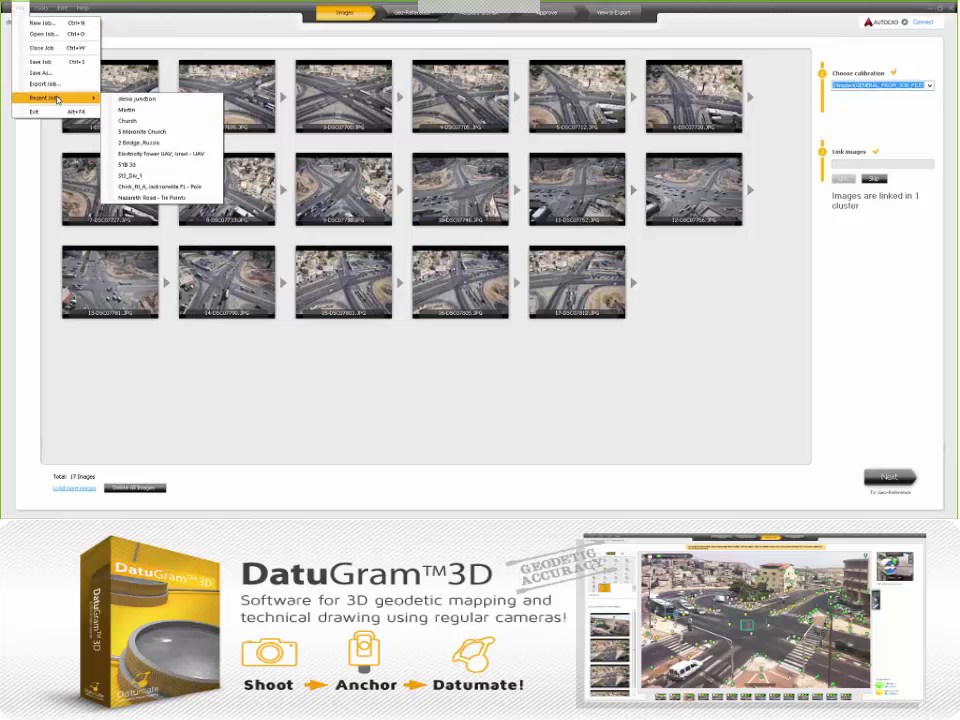
click(44, 34)
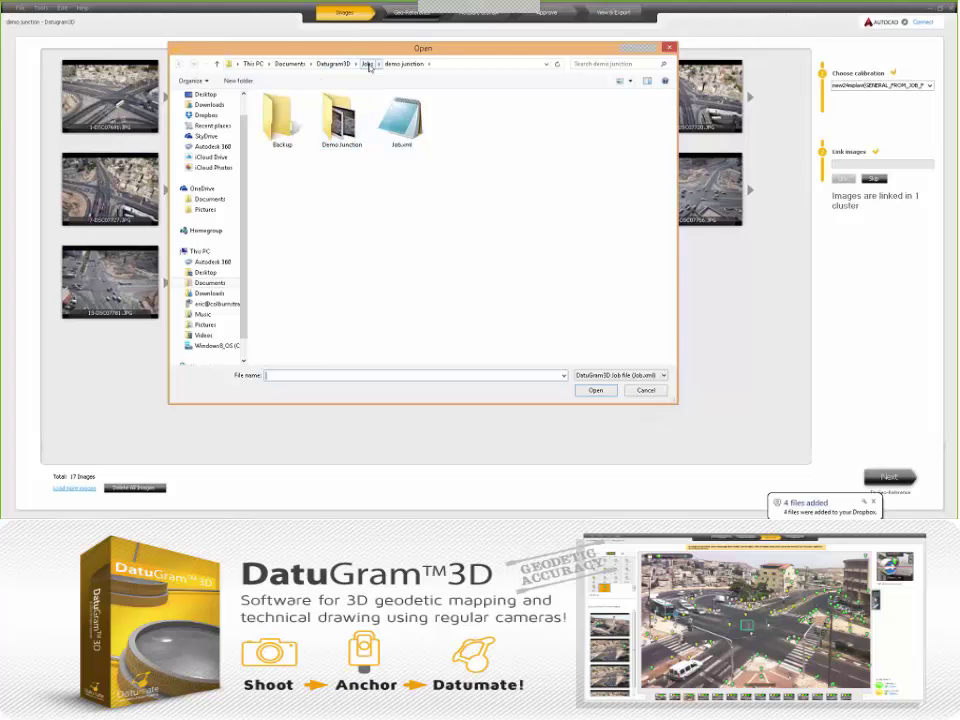
click(367, 63)
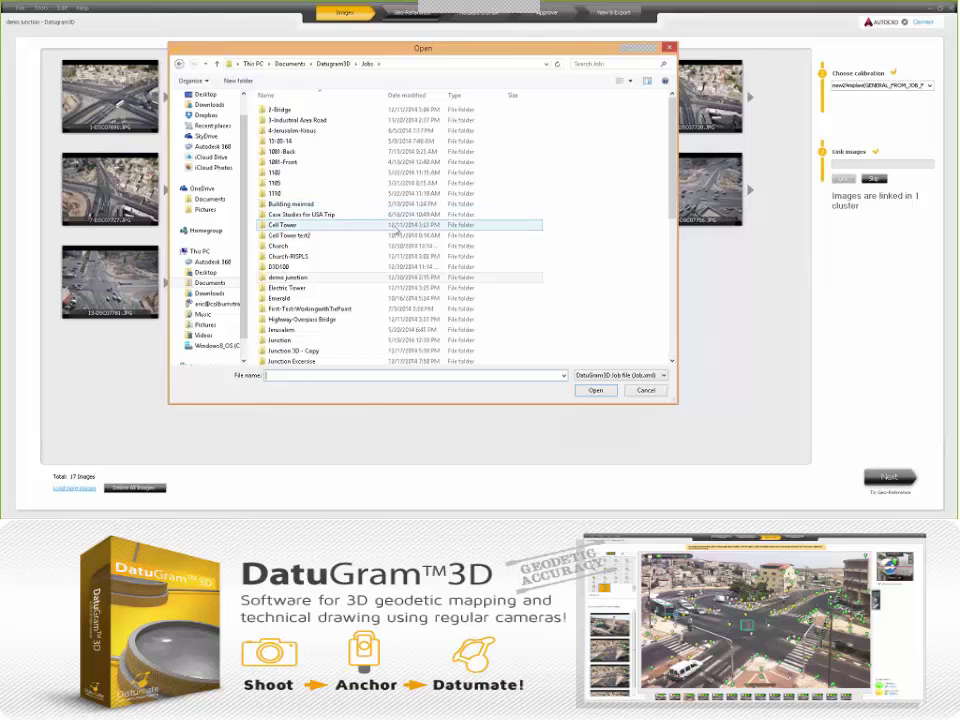
double_click(322, 214)
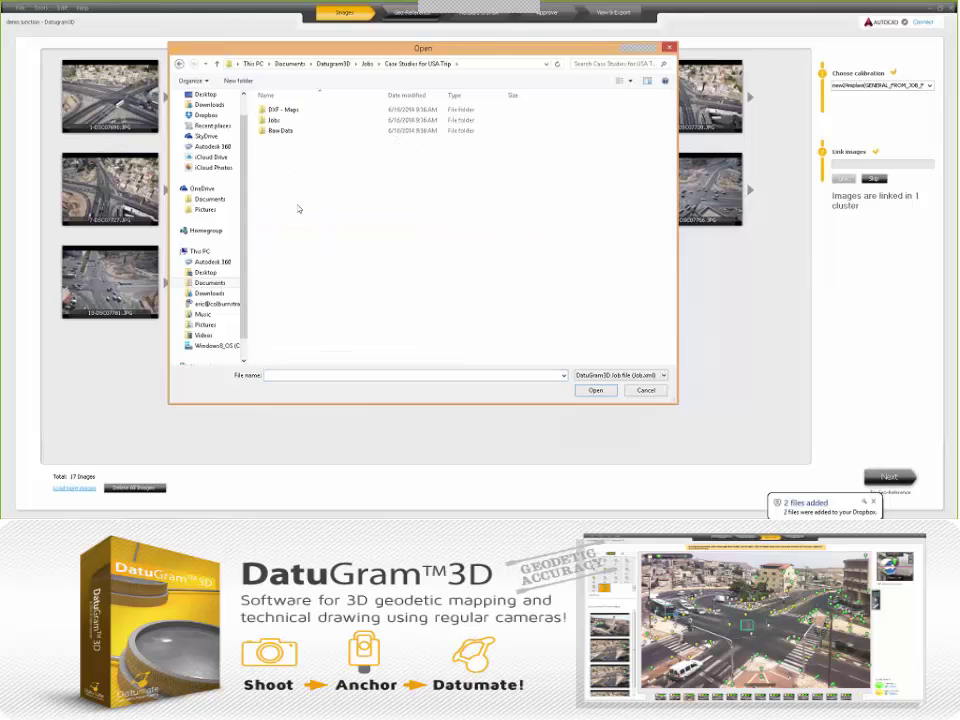
double_click(290, 130)
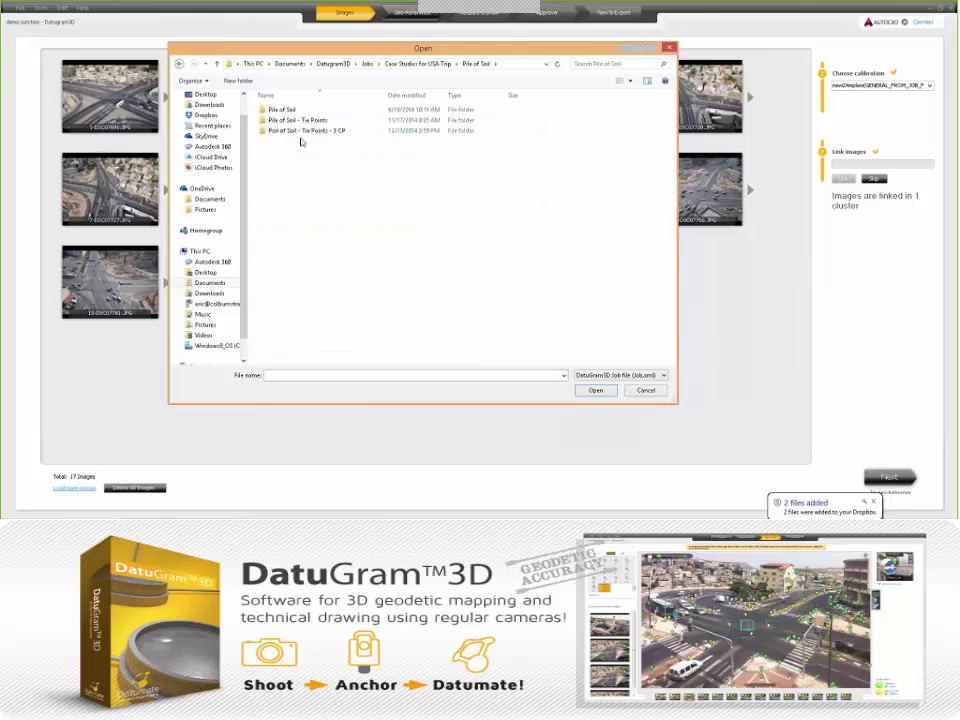
double_click(300, 132)
double_click(278, 109)
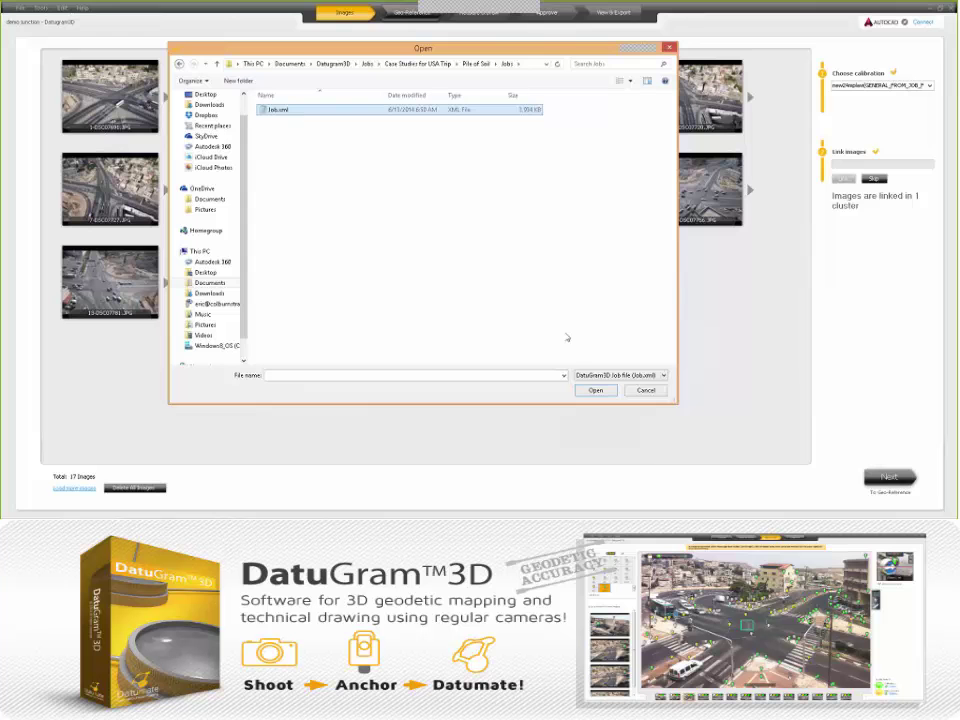
key(Return)
click(510, 297)
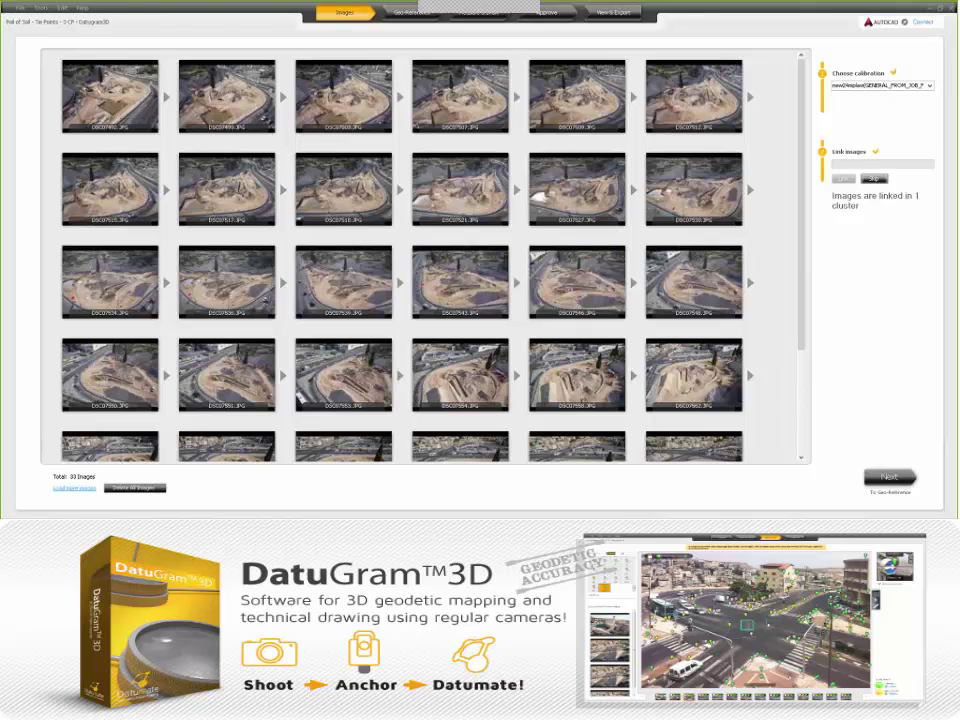
- Advance to Geo-Reference, show the control point names on the image, and continue to the Measure & Draw stage
click(889, 477)
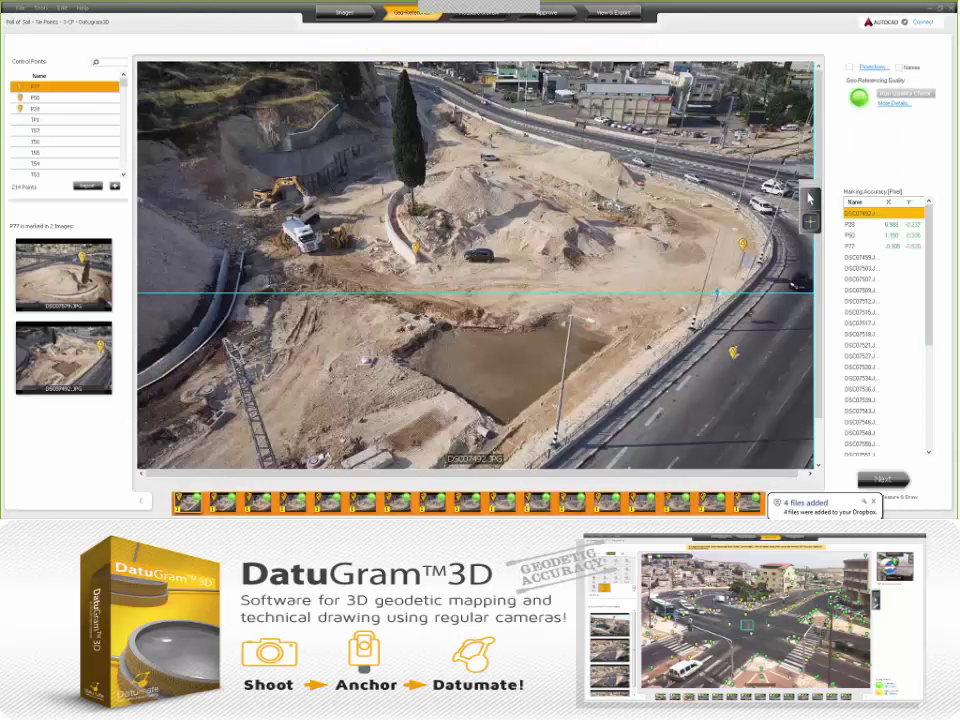
click(899, 67)
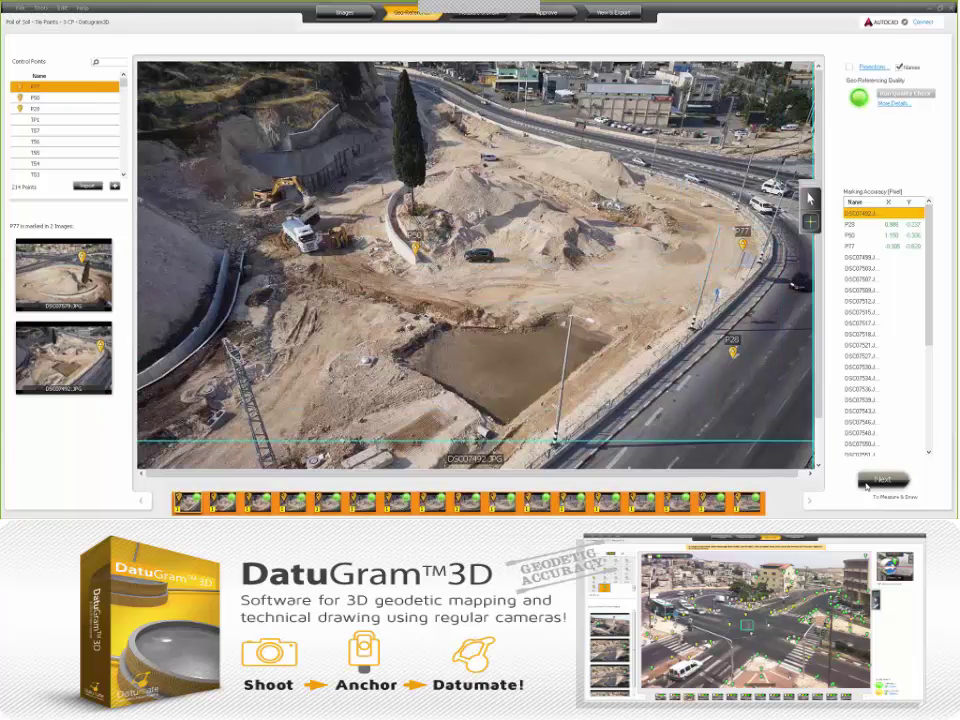
key(Return)
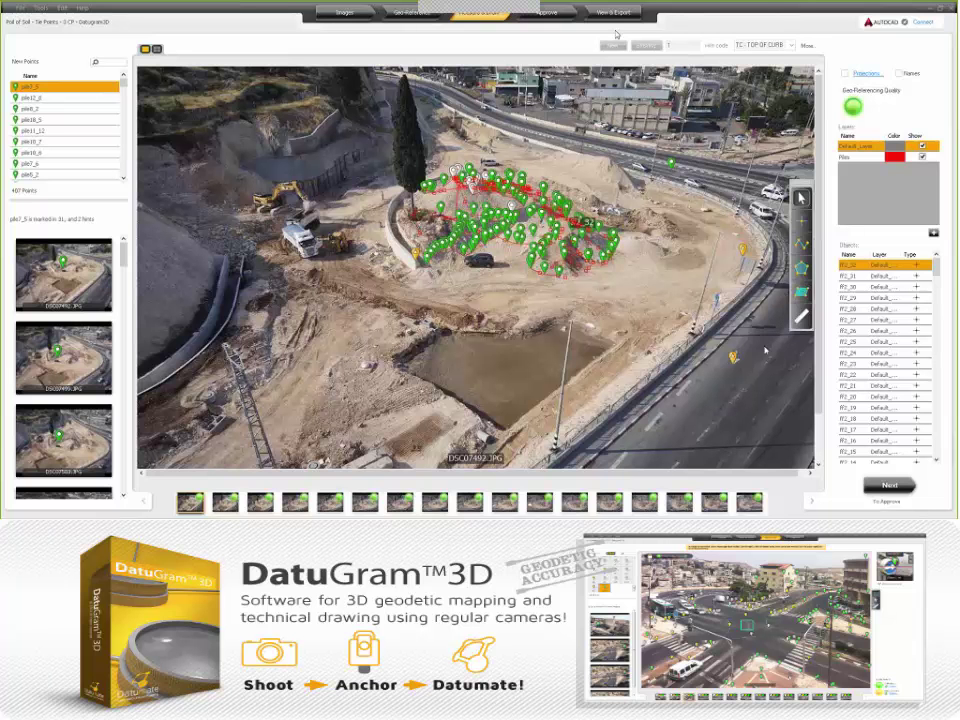
- Prepare new point 3 with the code CK - CHECK POINT, and look at its properties without changing them
click(801, 220)
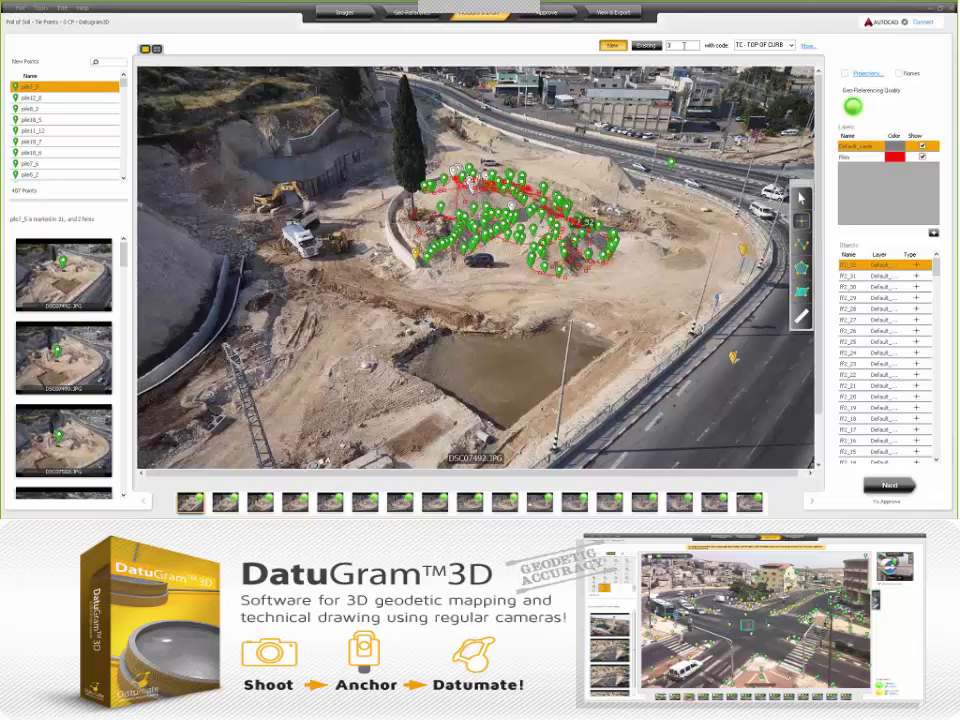
click(790, 45)
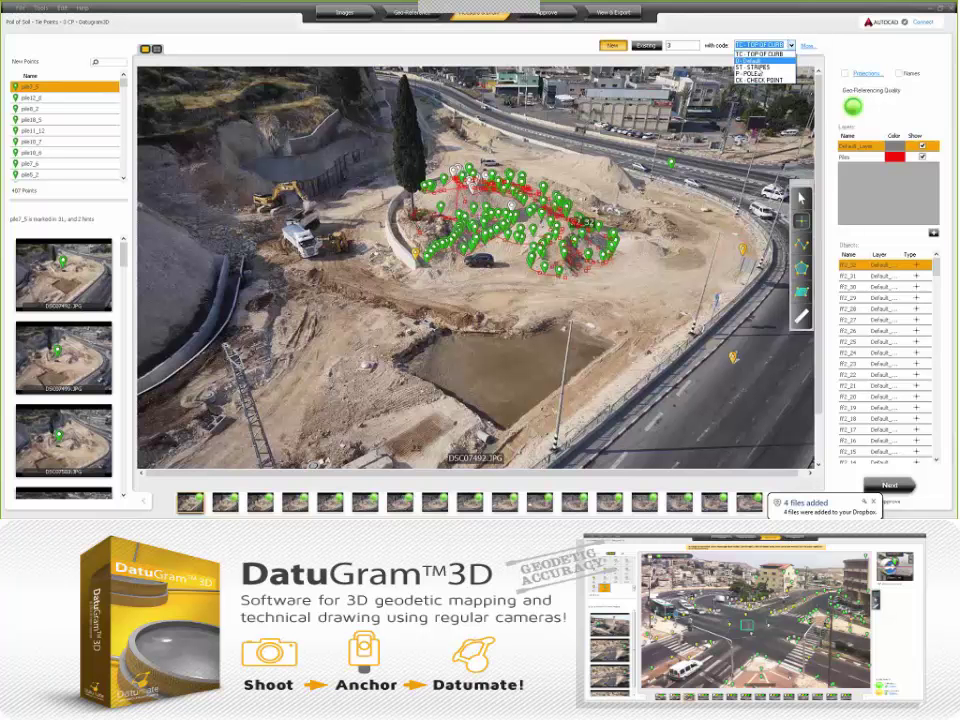
click(758, 81)
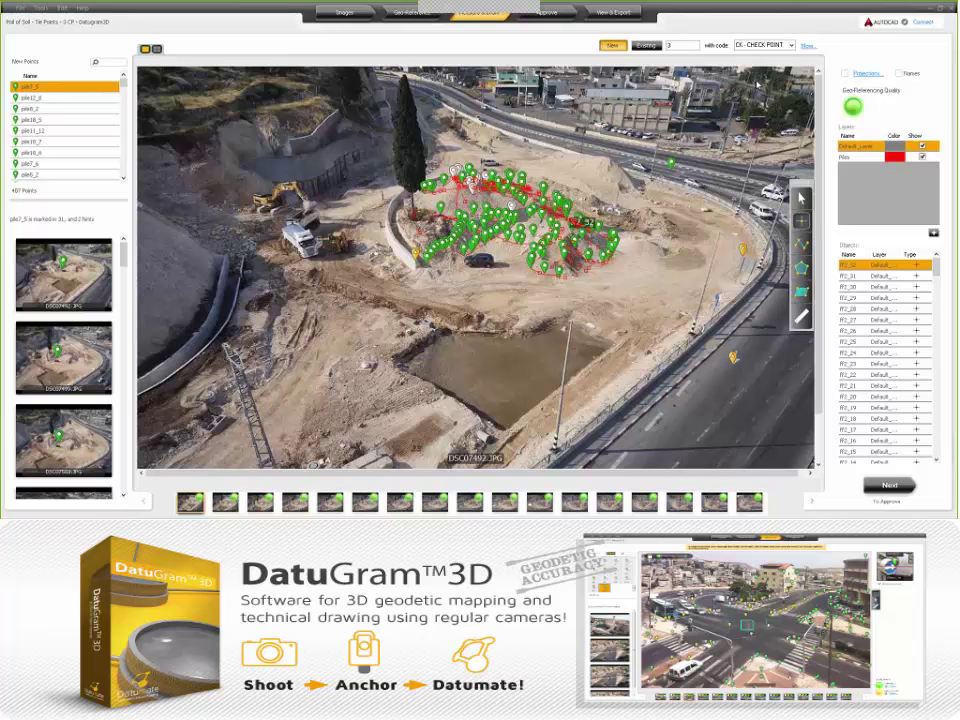
click(570, 212)
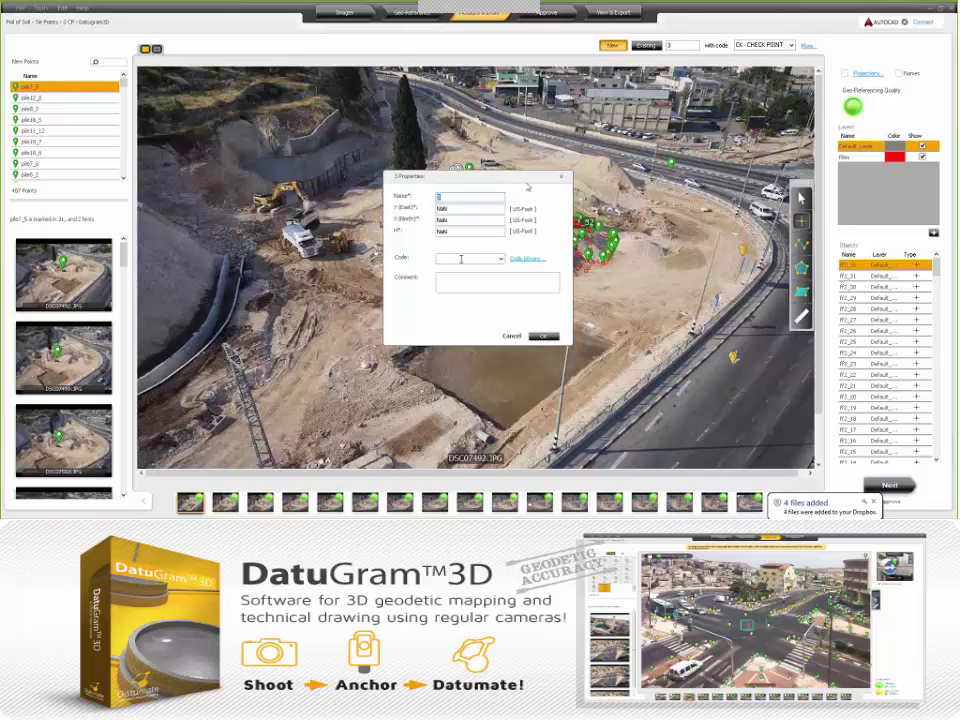
click(561, 178)
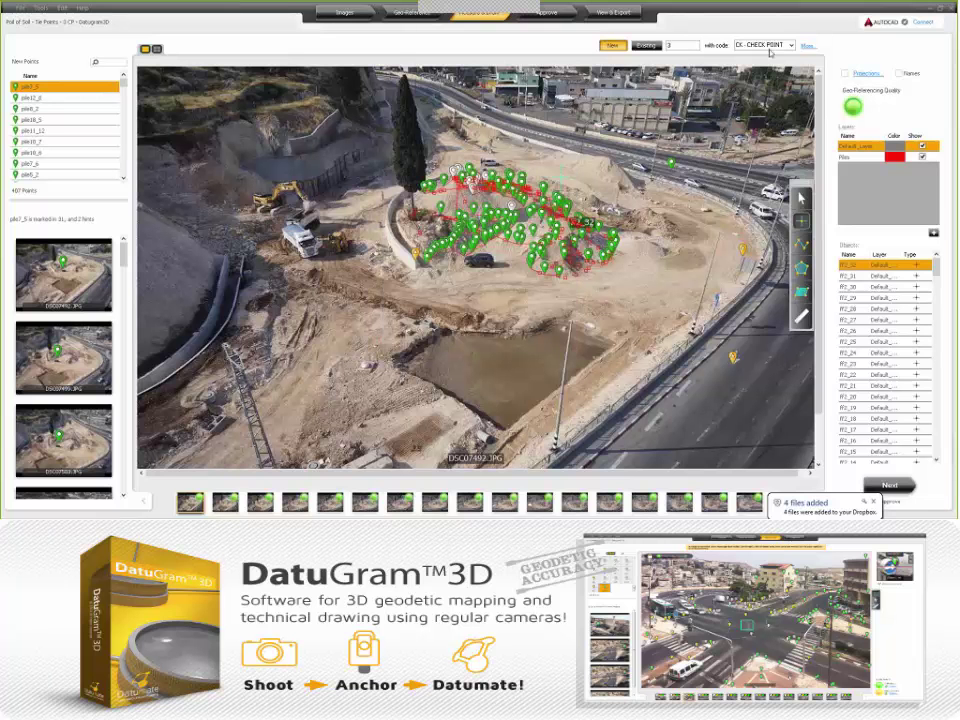
- Add a point code named BB with the description "bottom bars" to the point codes library
click(42, 8)
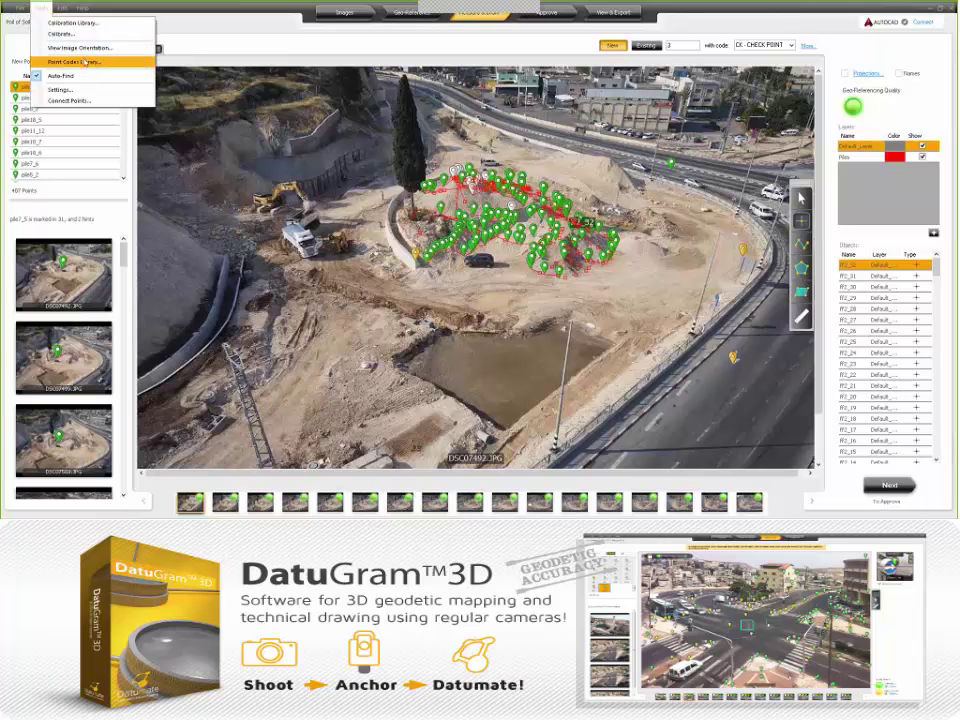
click(85, 62)
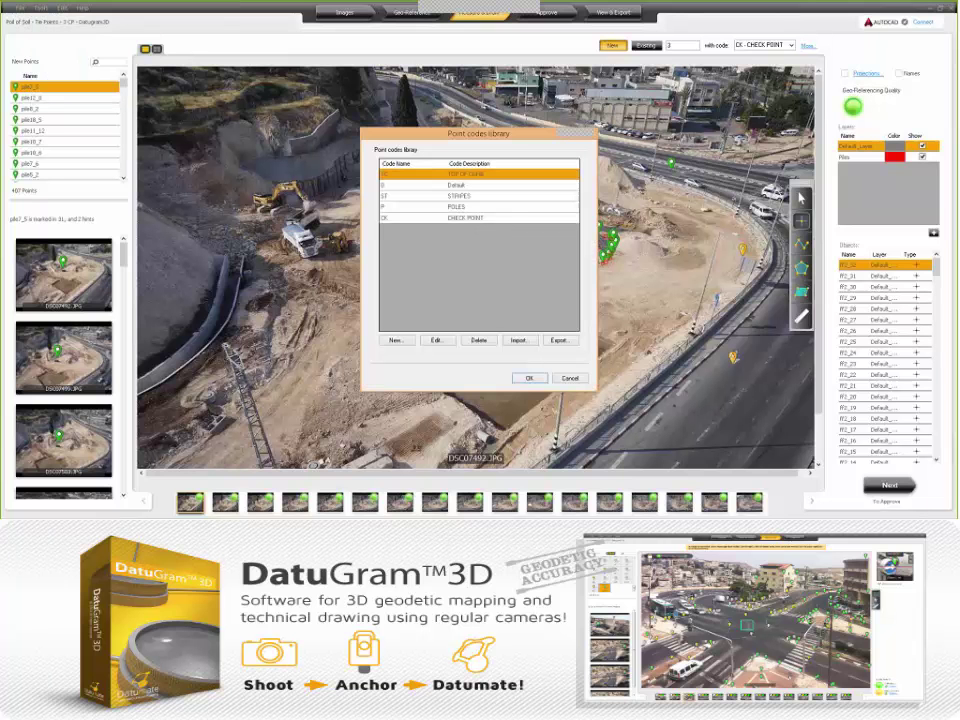
click(397, 341)
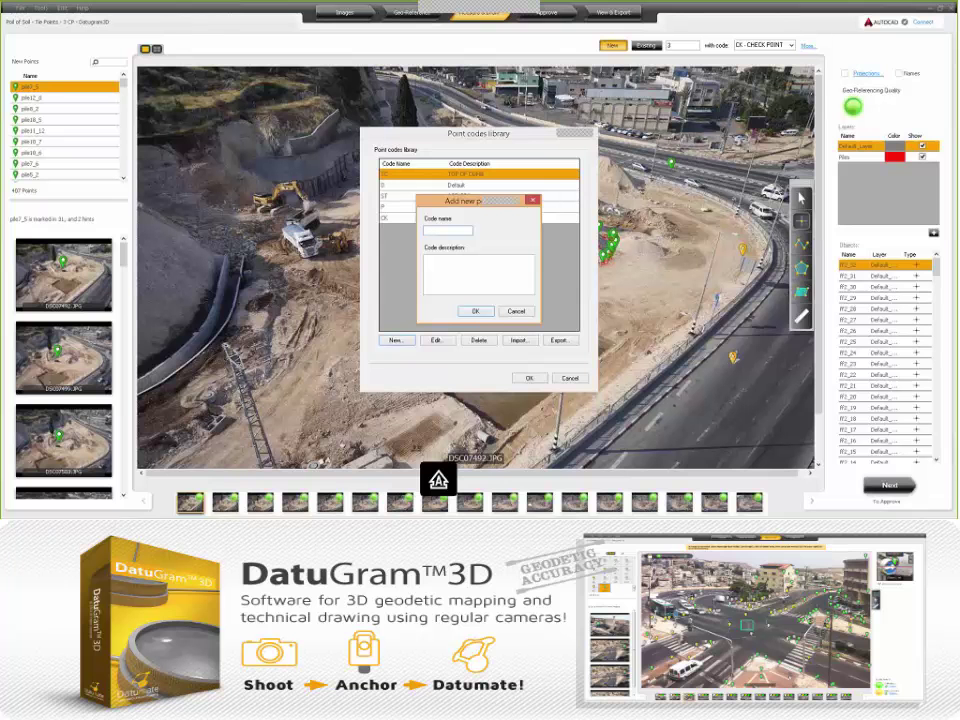
text(BB)
click(446, 258)
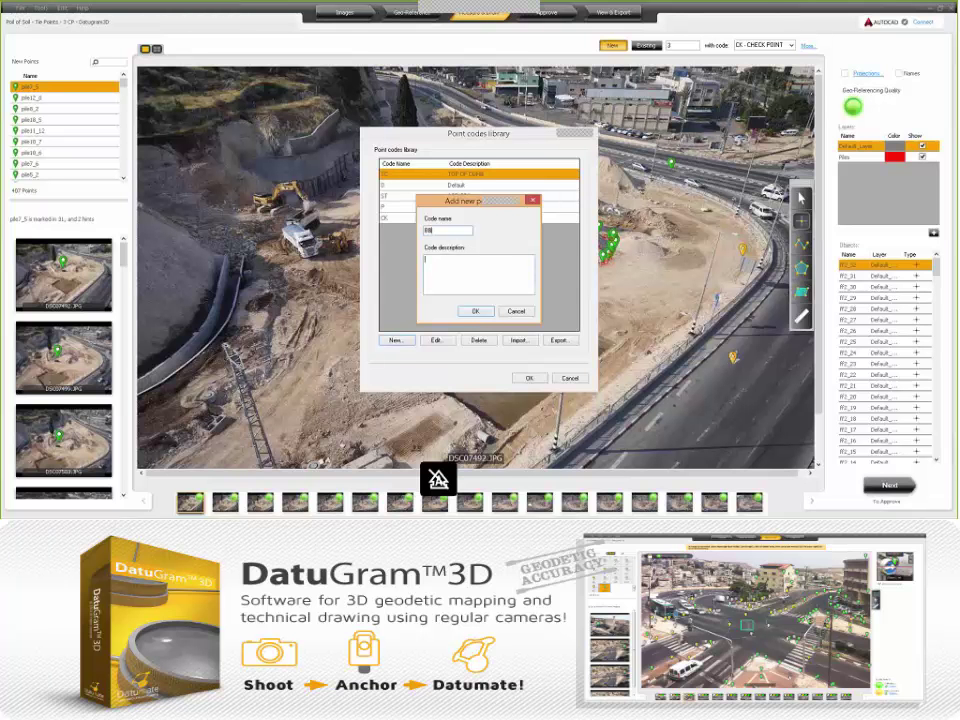
click(476, 312)
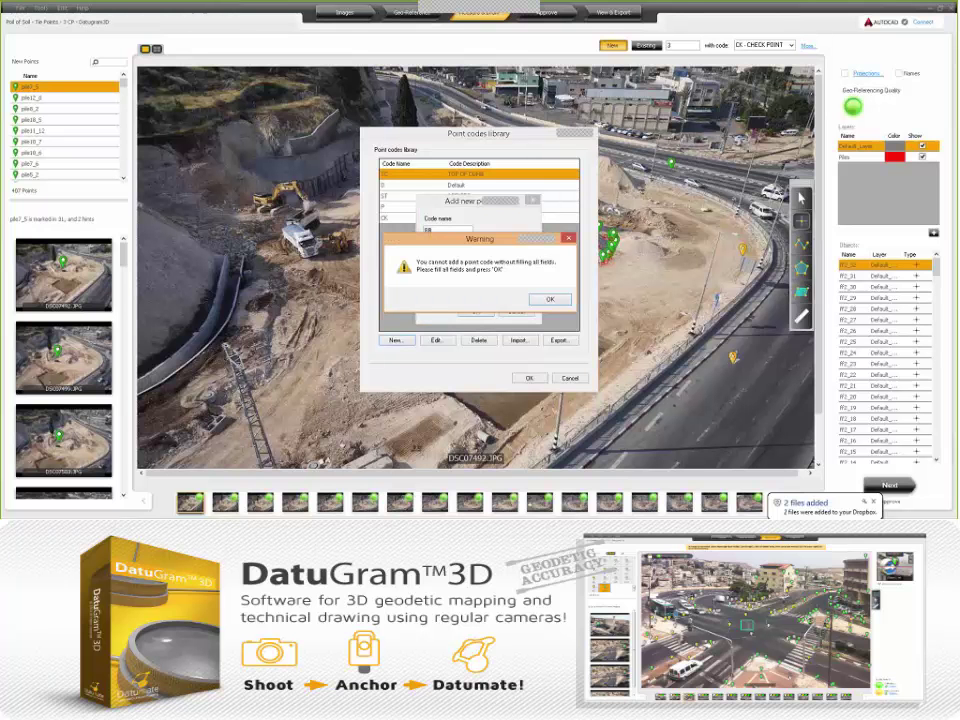
click(549, 299)
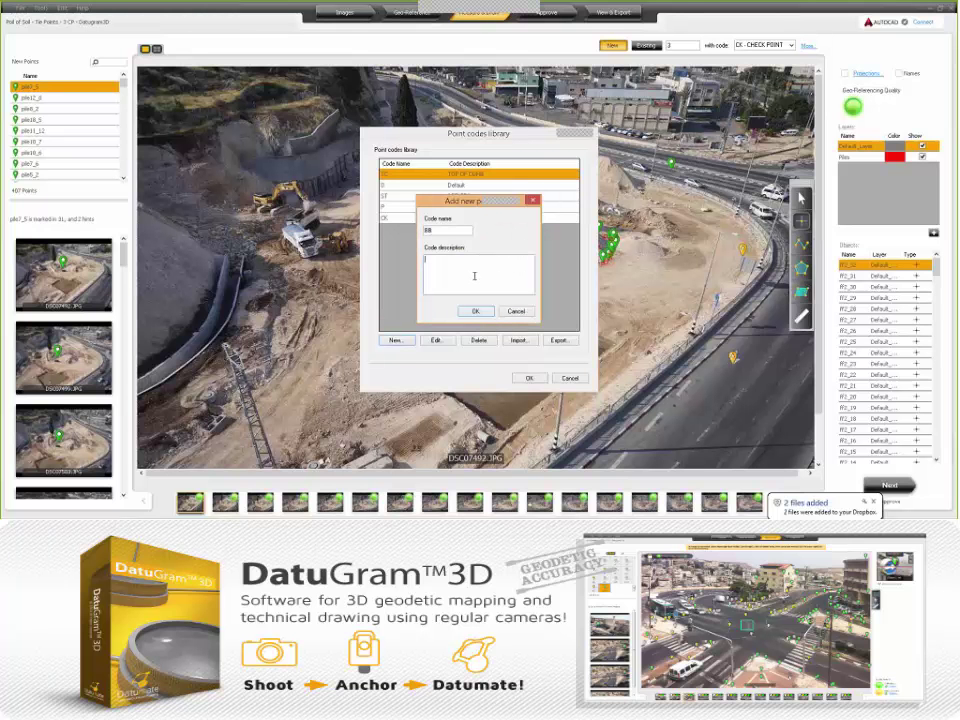
text(bri)
text(tom ba)
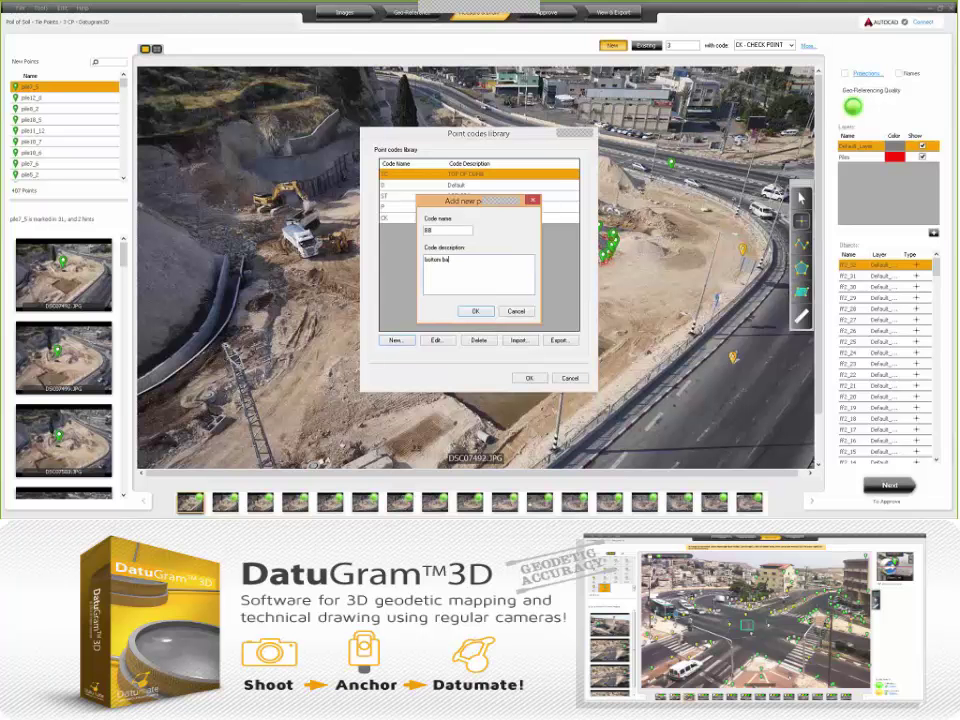
text(rs)
click(475, 311)
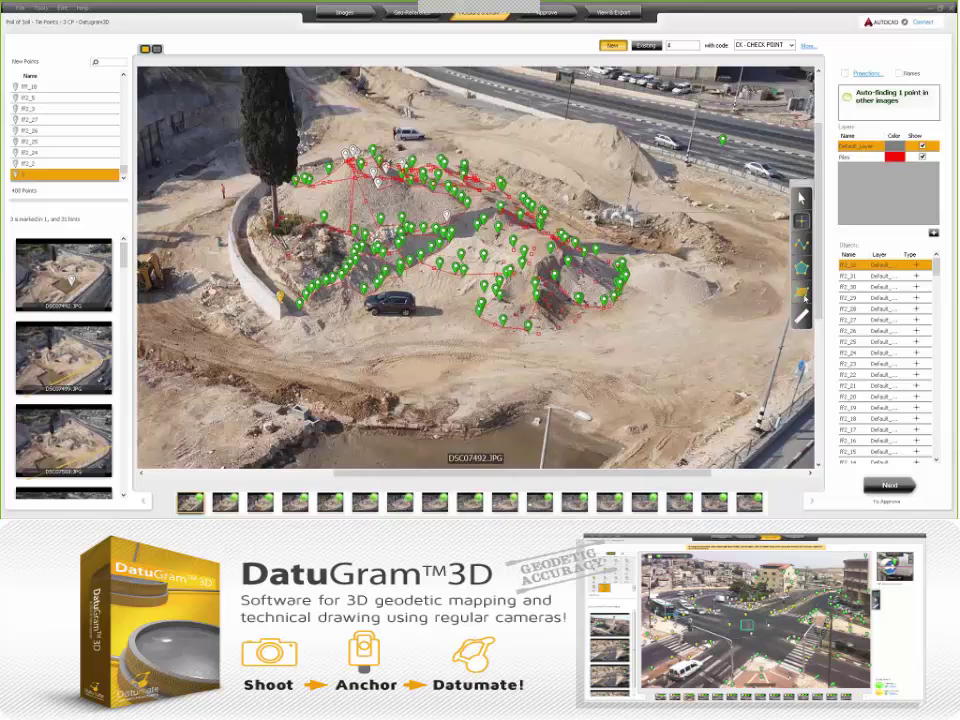
- Prepare the images for the Topo Points tool and outline a four-cornered topo area on the bare ground between the soil piles and the road
click(802, 293)
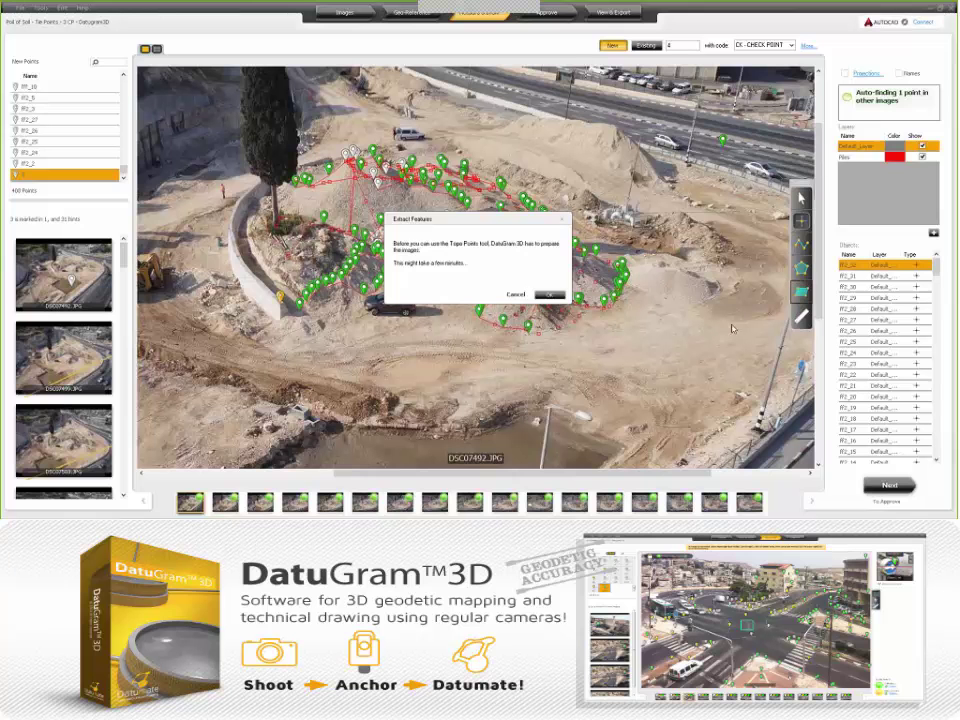
click(556, 296)
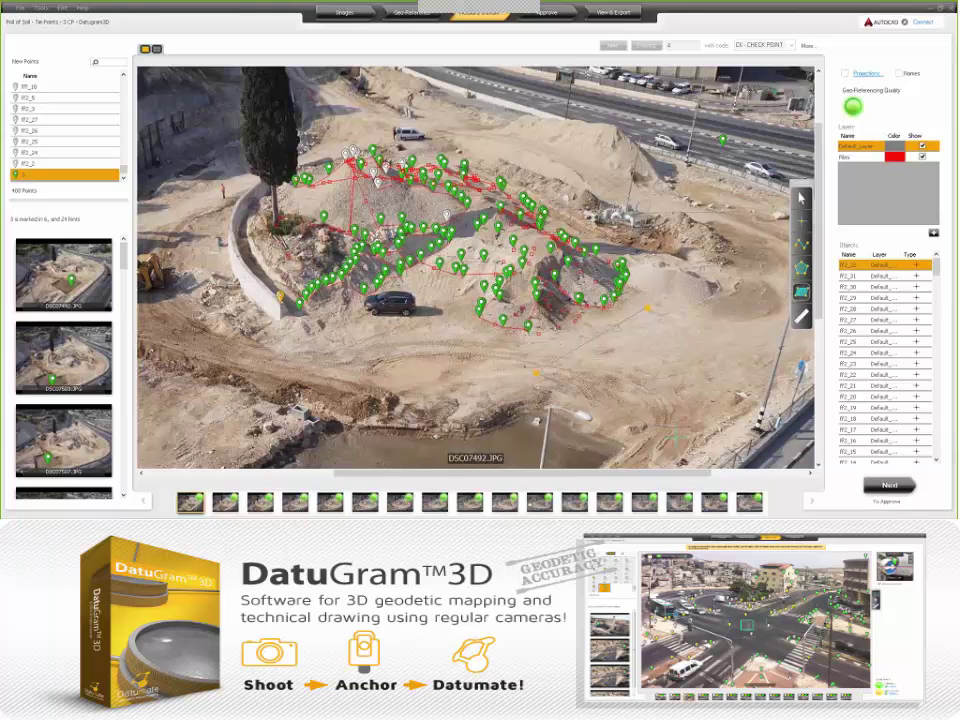
double_click(740, 346)
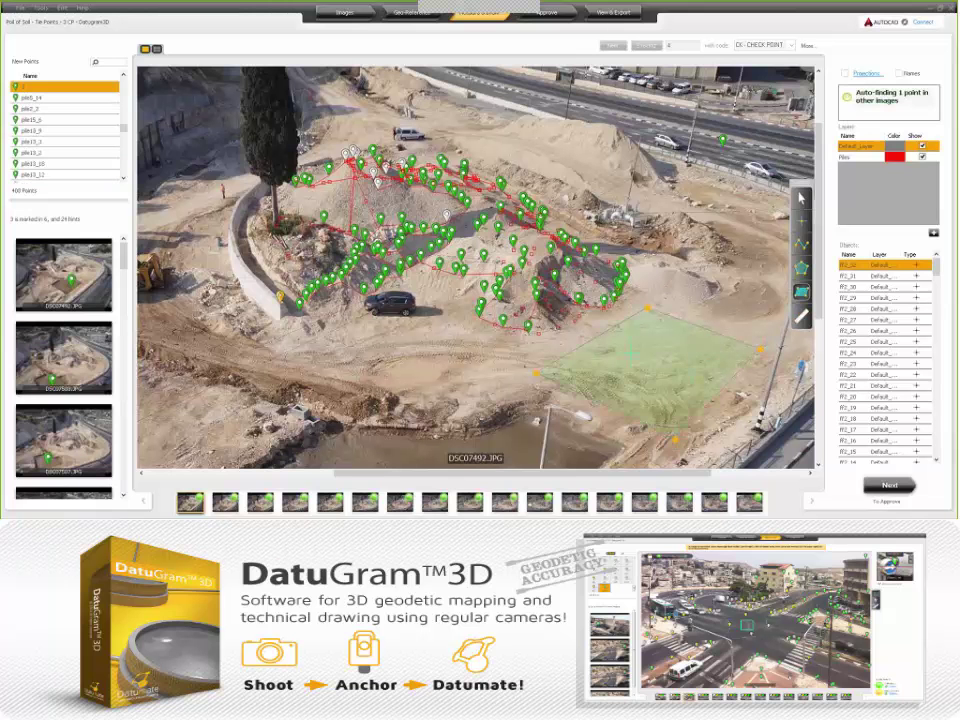
scroll(571, 196, down, 2)
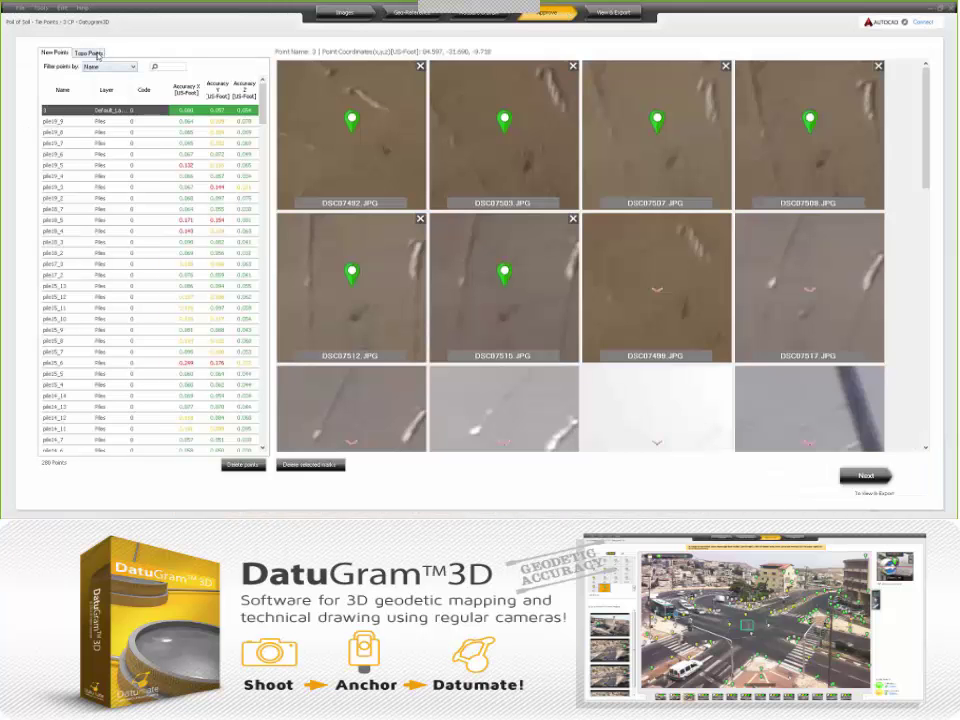
- Review the topo points and their accuracies in the Approve stage and in the View & Export stage
click(90, 53)
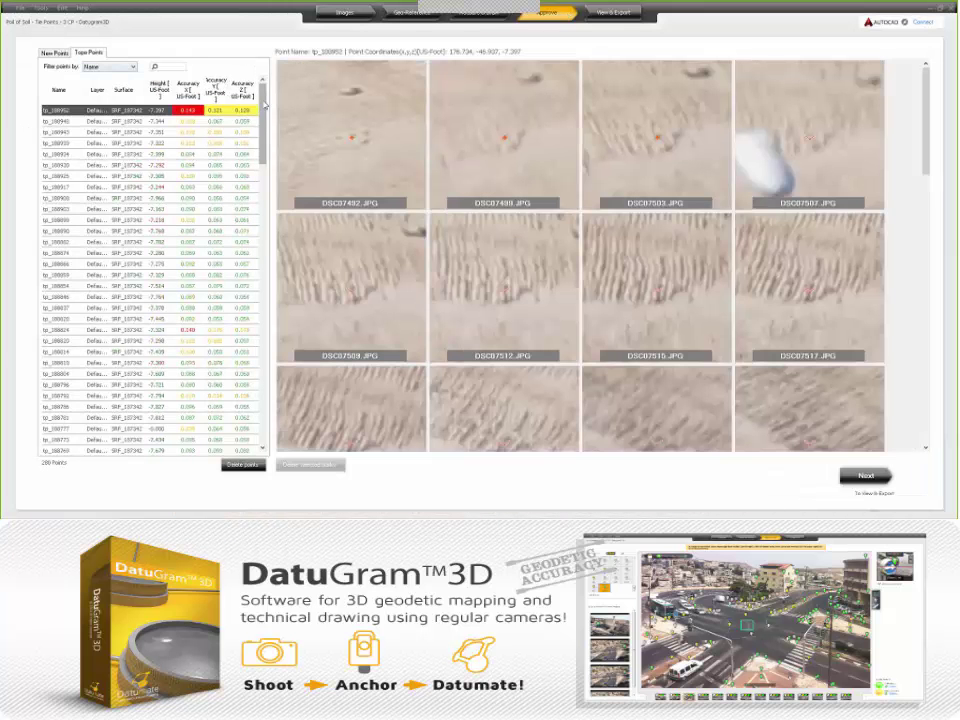
drag(264, 110, 264, 396)
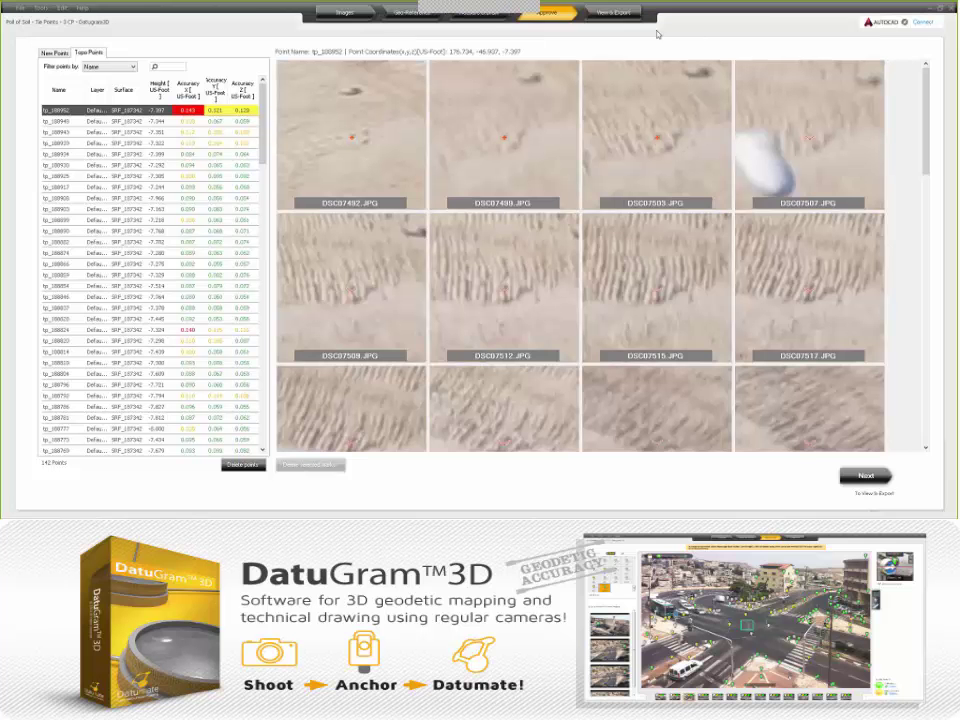
click(612, 12)
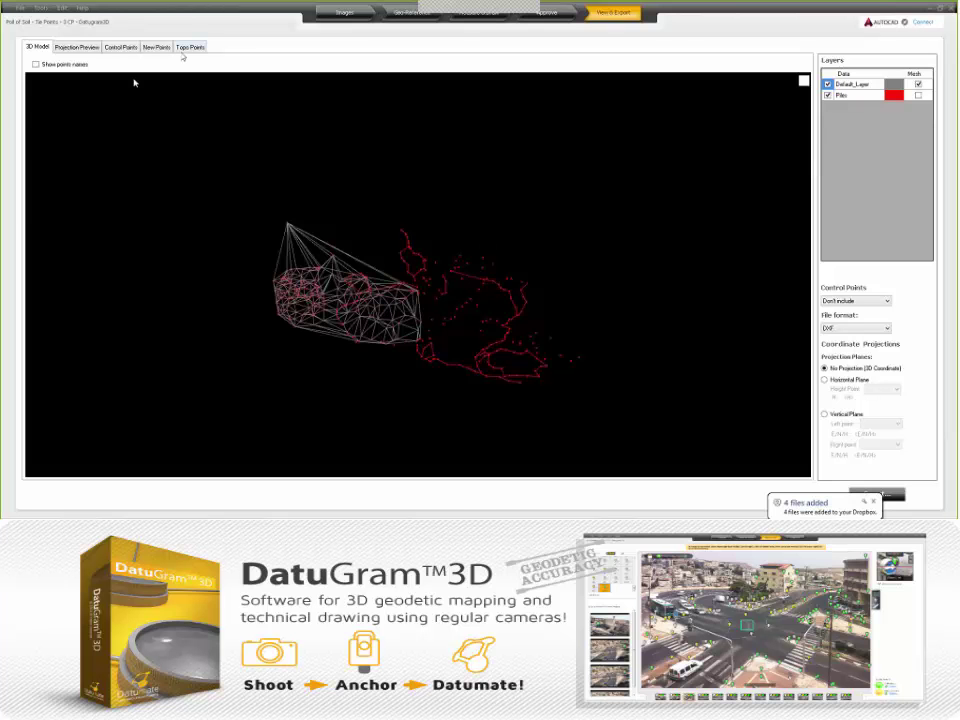
click(189, 47)
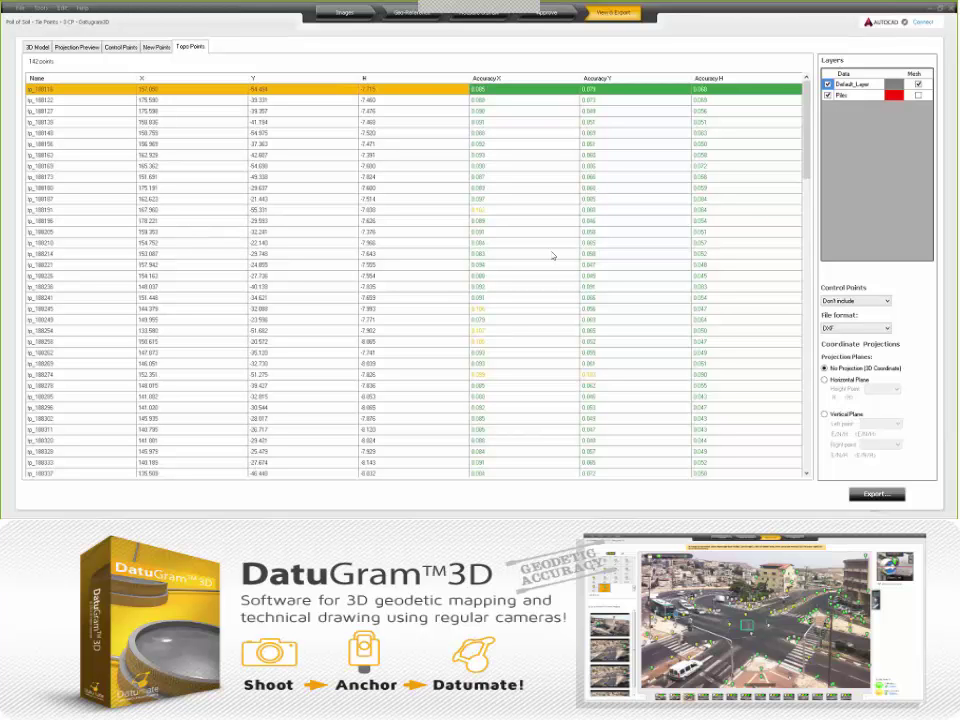
- Reopen the recent demo junction job, answering the prompt about the current job
click(17, 8)
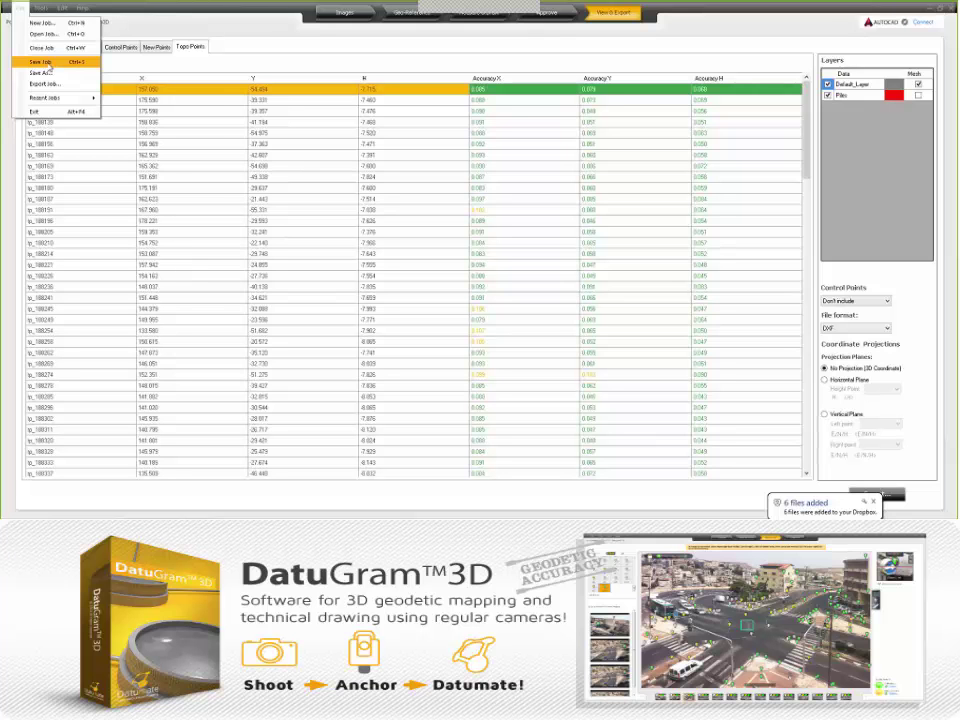
mouse_move(55, 100)
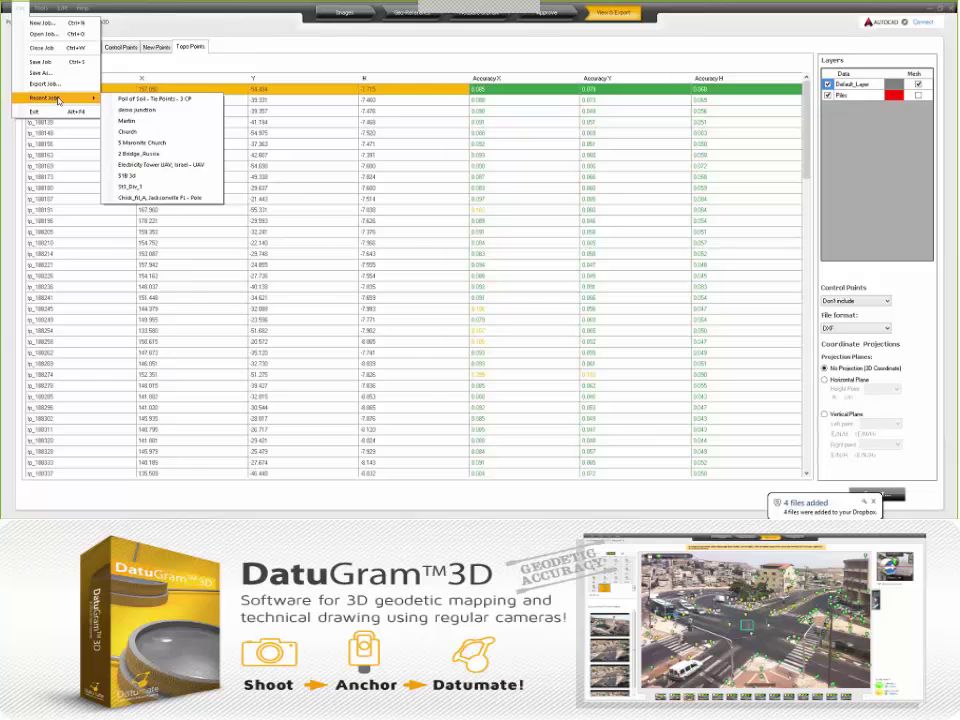
click(137, 109)
click(498, 299)
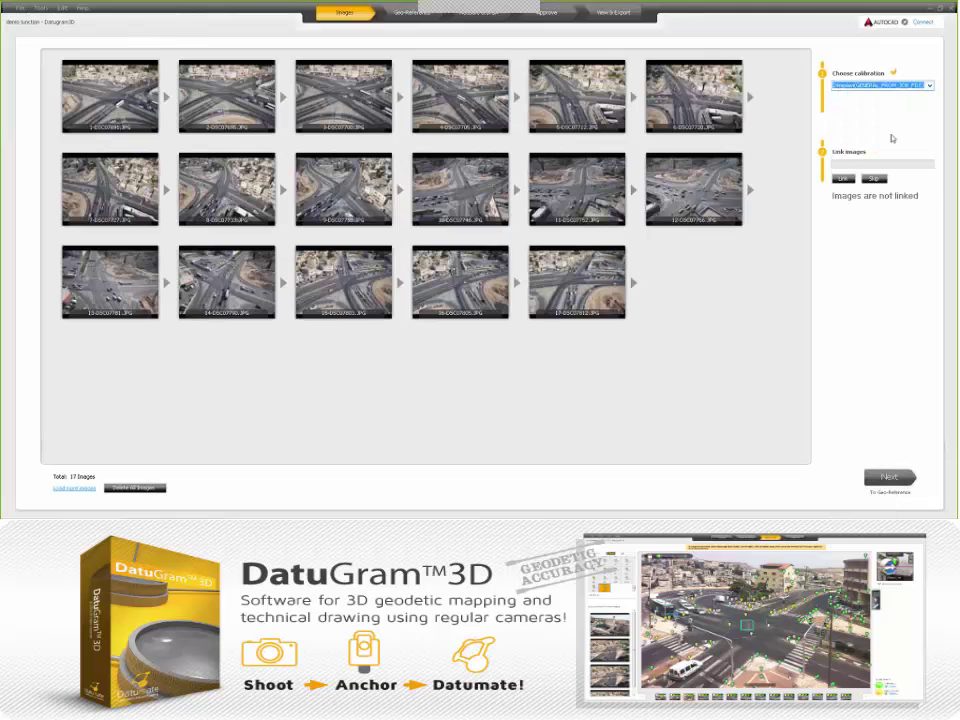
- Start linking the demo junction images and minimize the program window while the linking runs
click(843, 179)
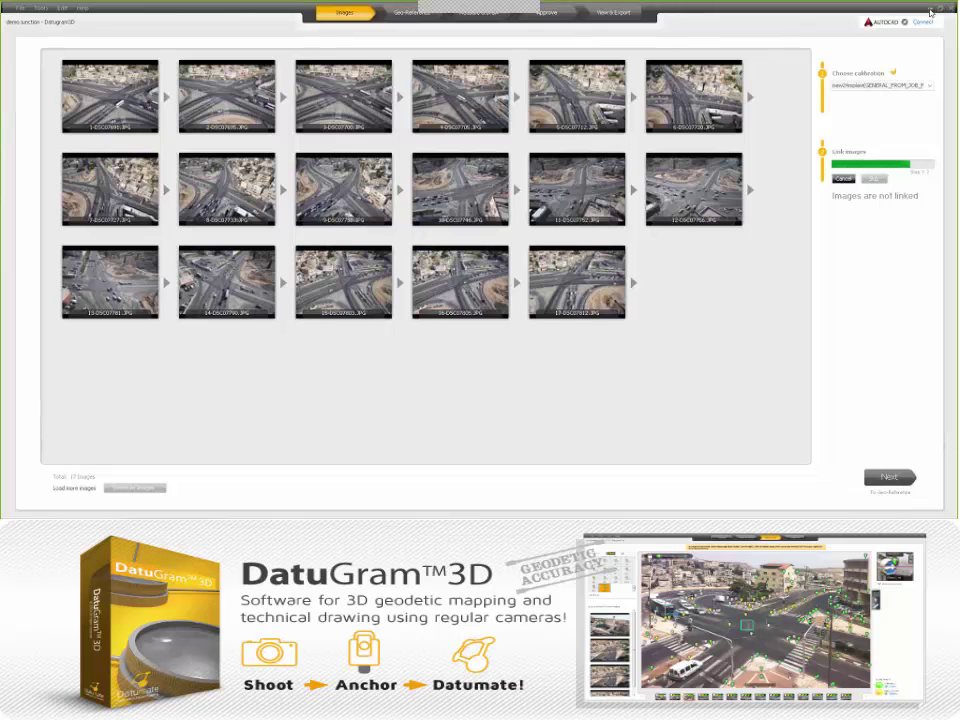
click(930, 10)
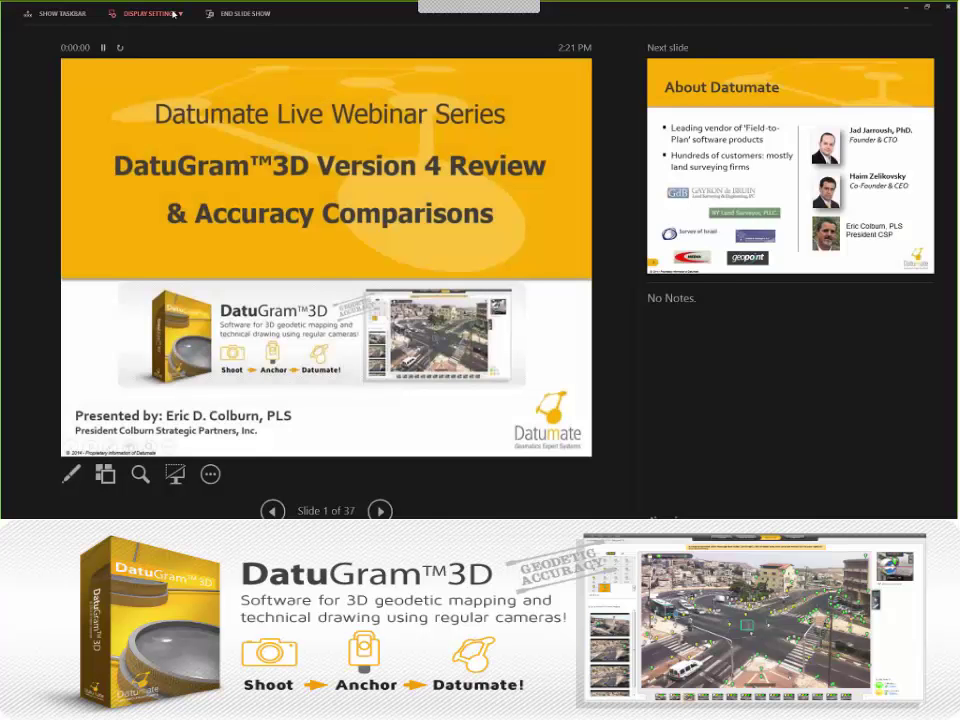
- In the PowerPoint presentation, swap the presenter view with the slide show and advance to slide 7, on the key drivers of close-range photogrammetry
click(174, 13)
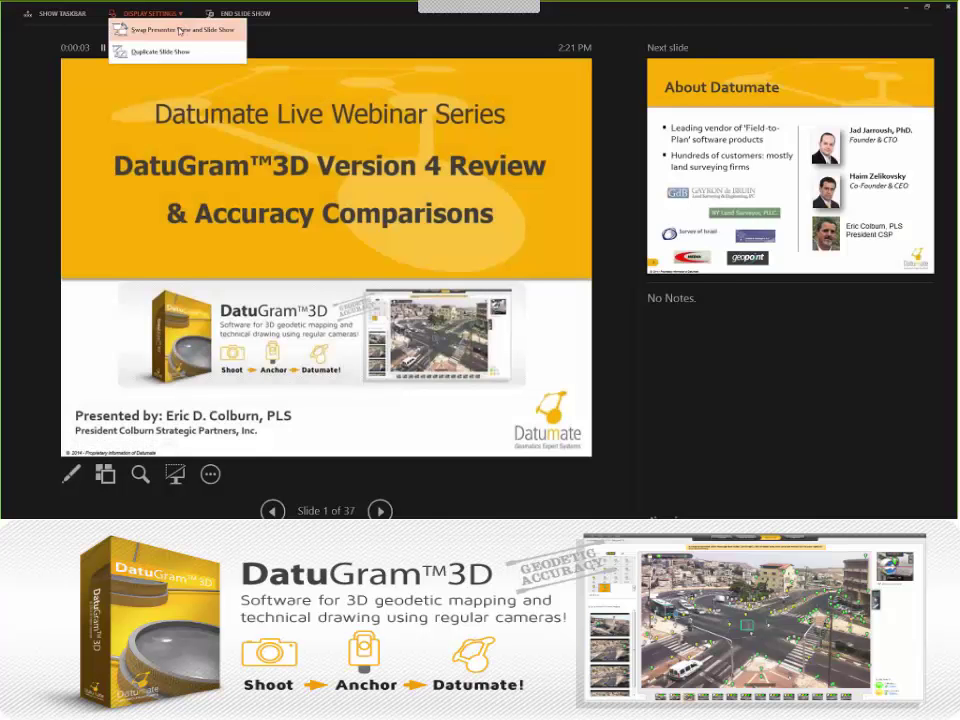
click(177, 30)
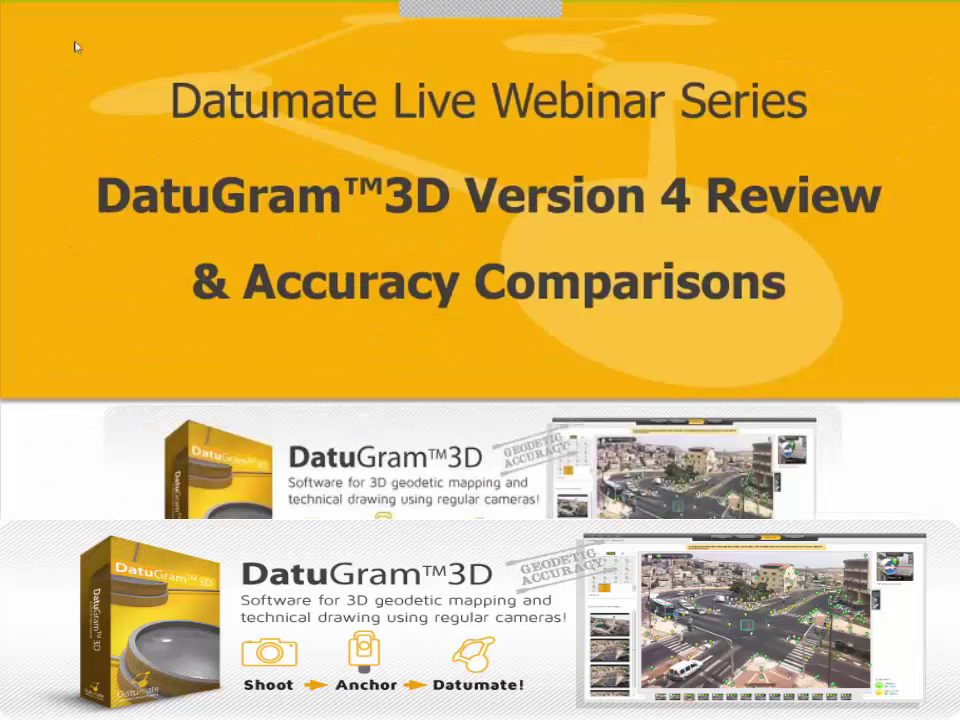
key(Right)
key(Right)
key(Right)
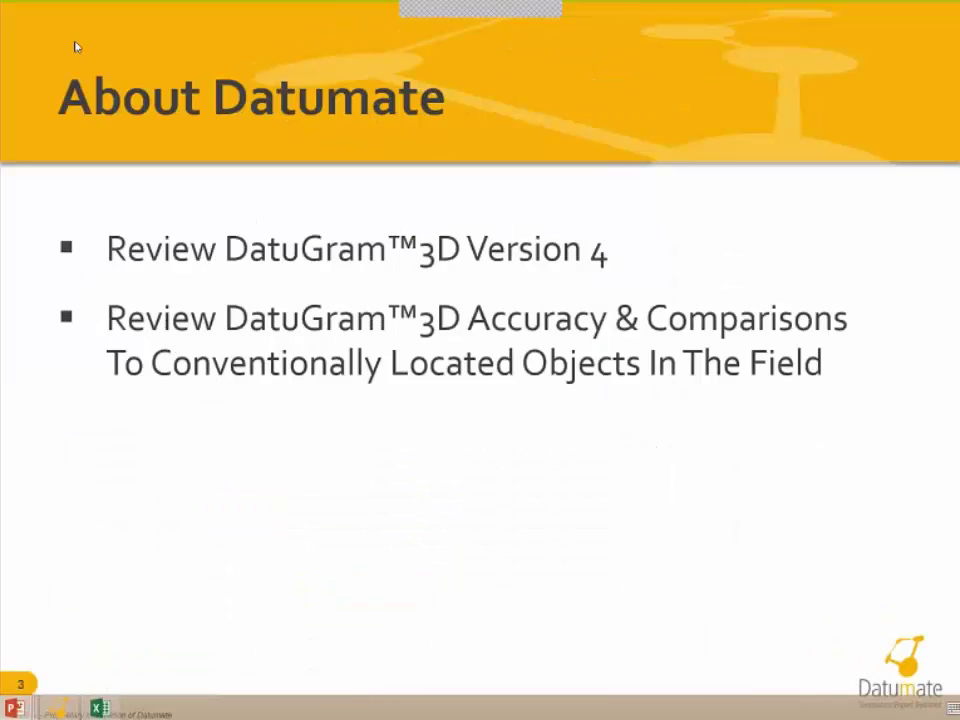
key(Right)
key(Right)
key(Right)
key(Right)
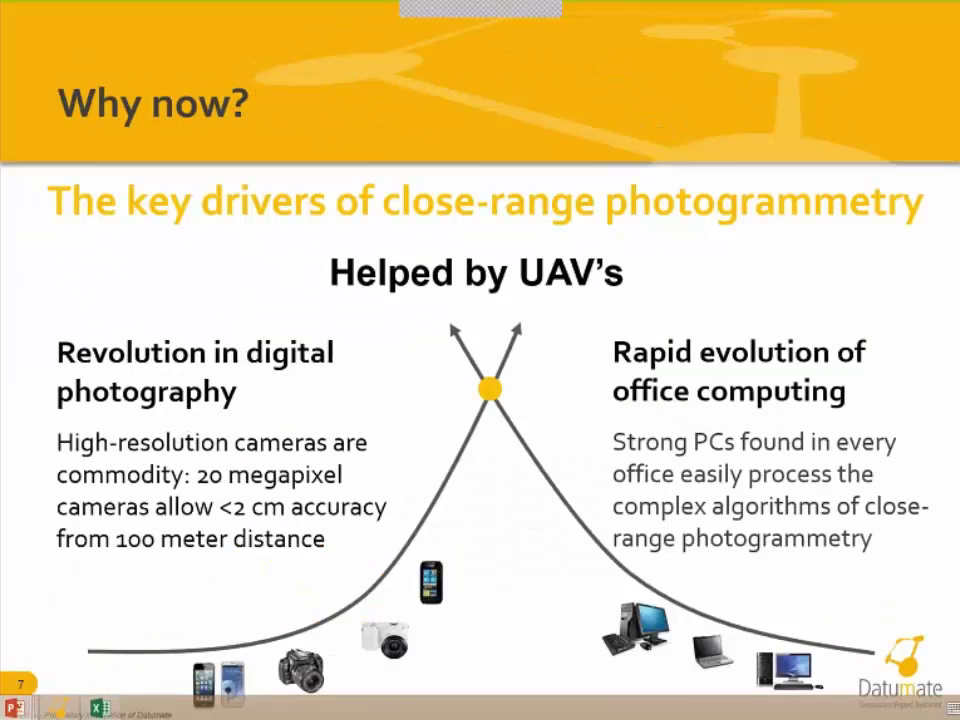
key(Right)
key(Left)
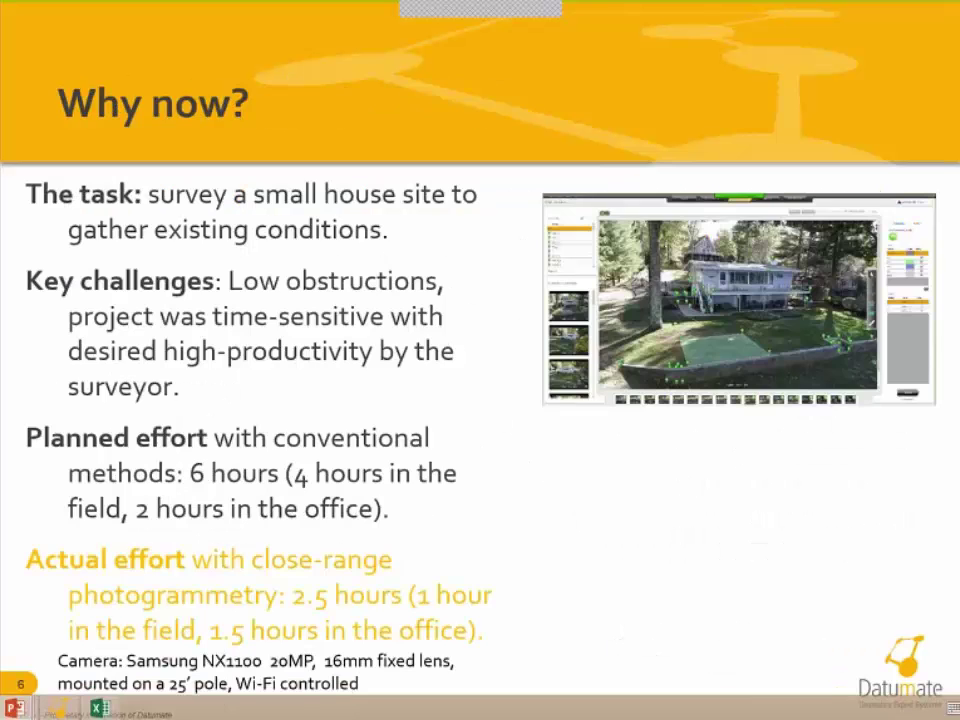
key(Right)
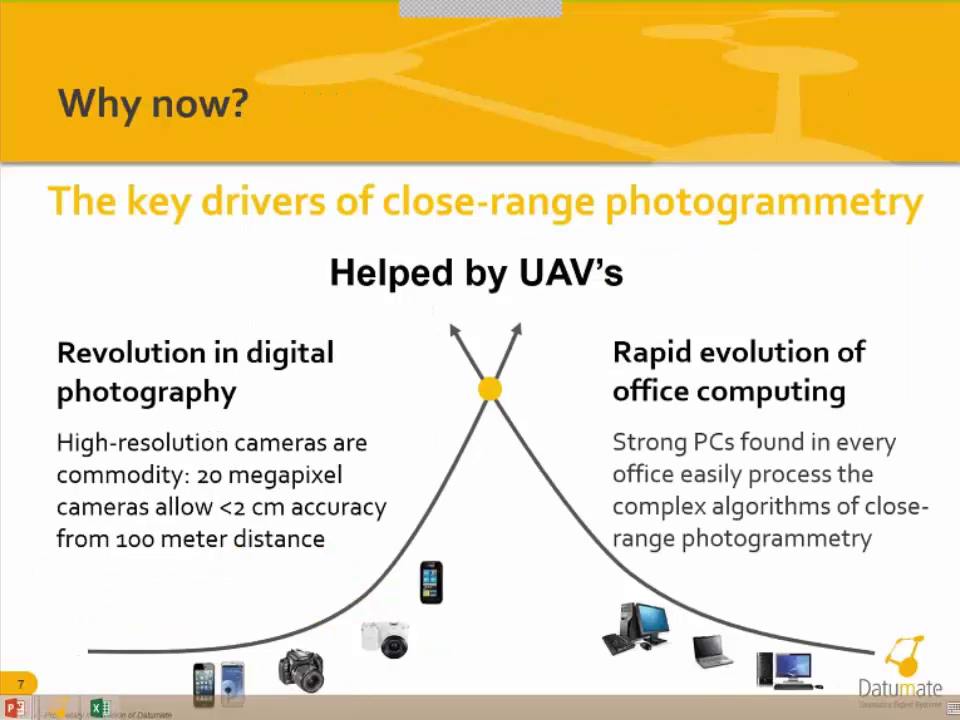
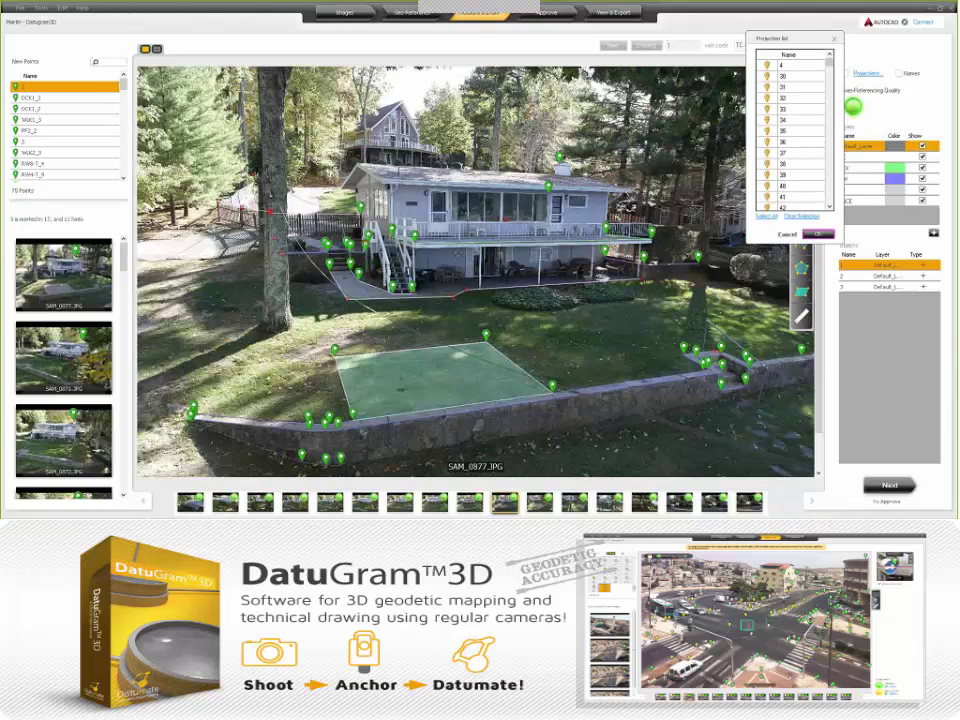
- Select all points in the projection list and show their projections and names on image SAM_0877
click(767, 216)
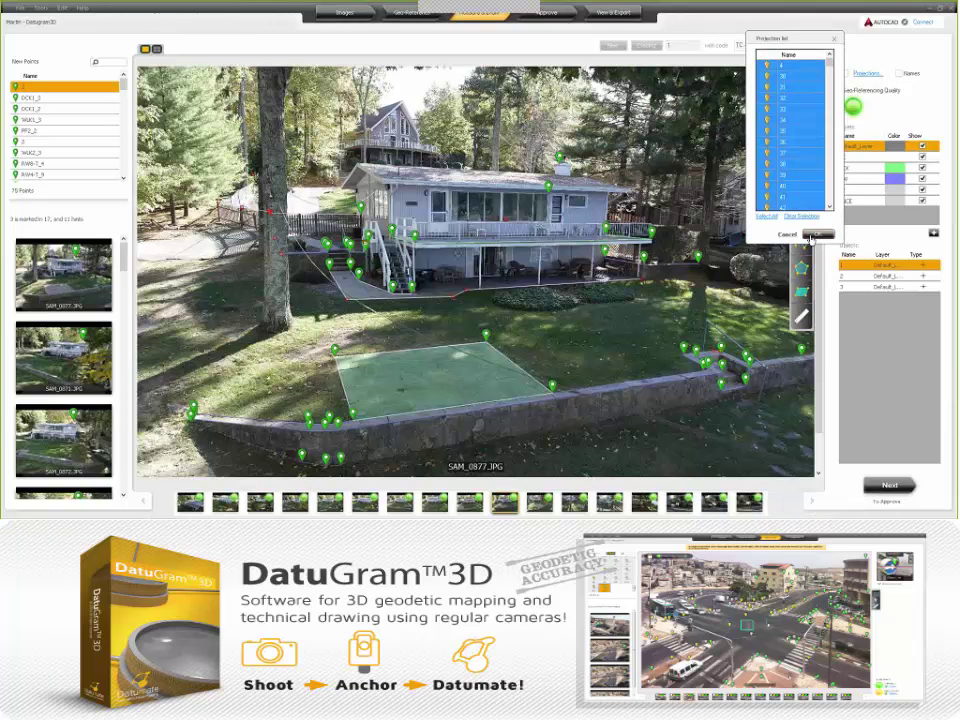
click(814, 236)
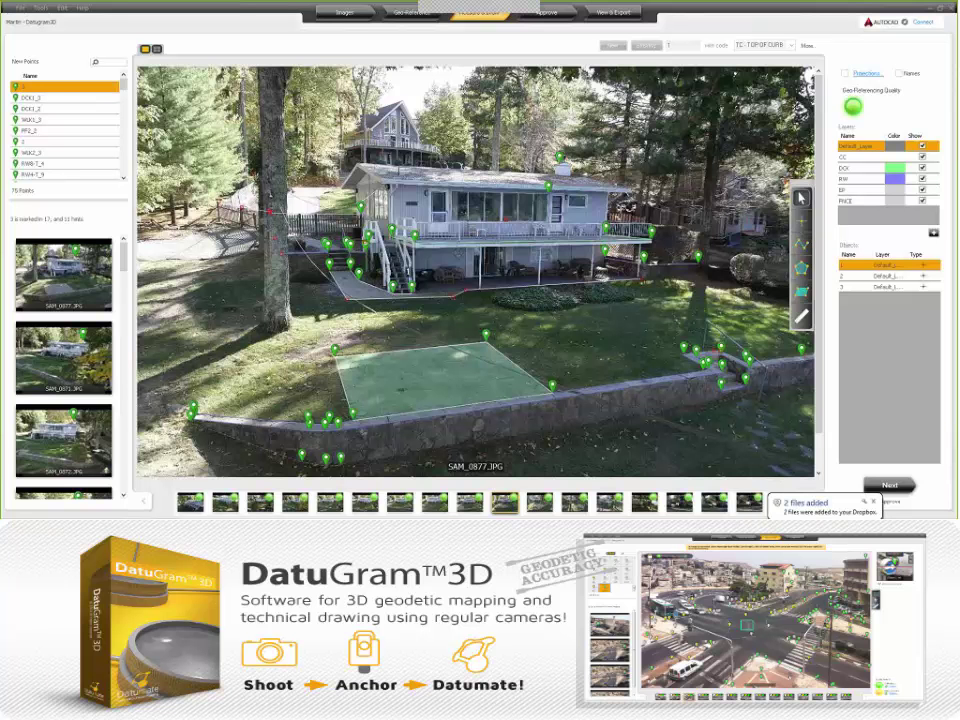
click(845, 73)
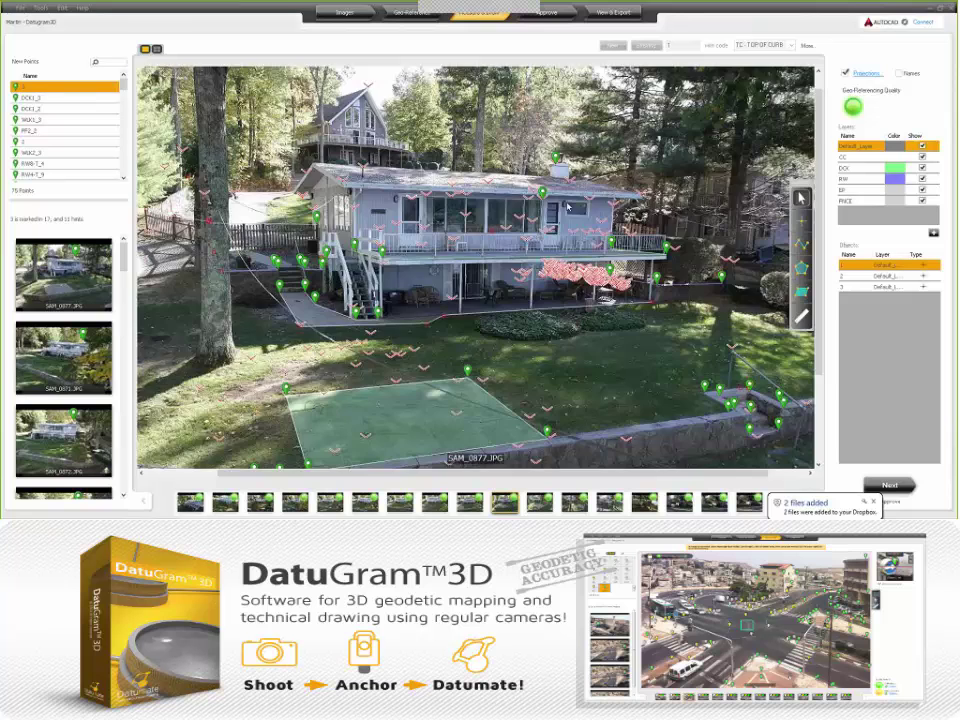
scroll(515, 190, up, 3)
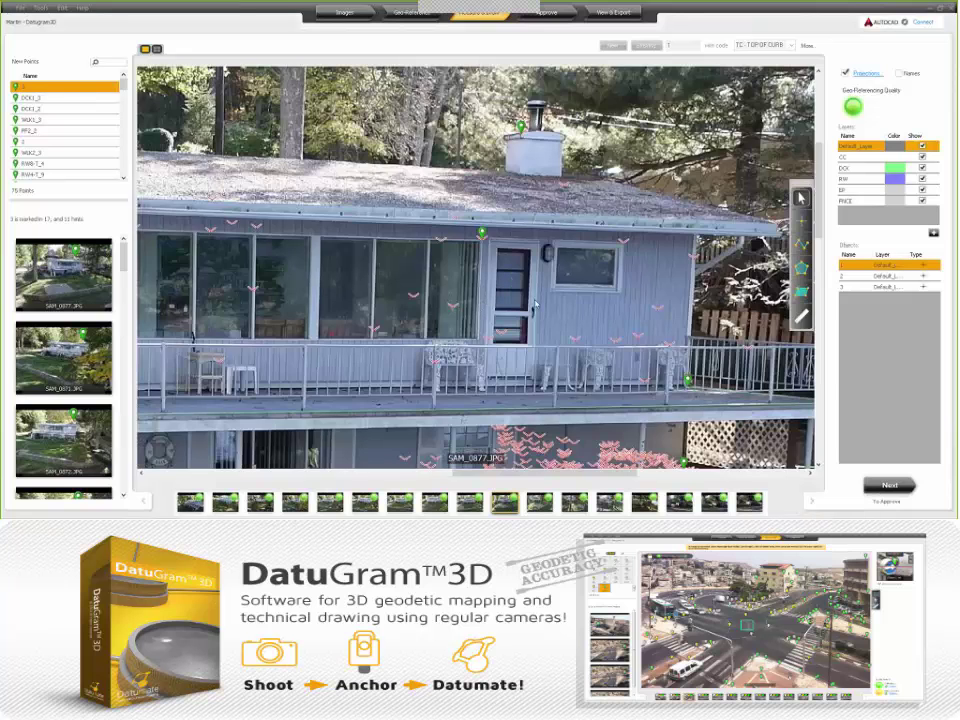
scroll(549, 398, up, 3)
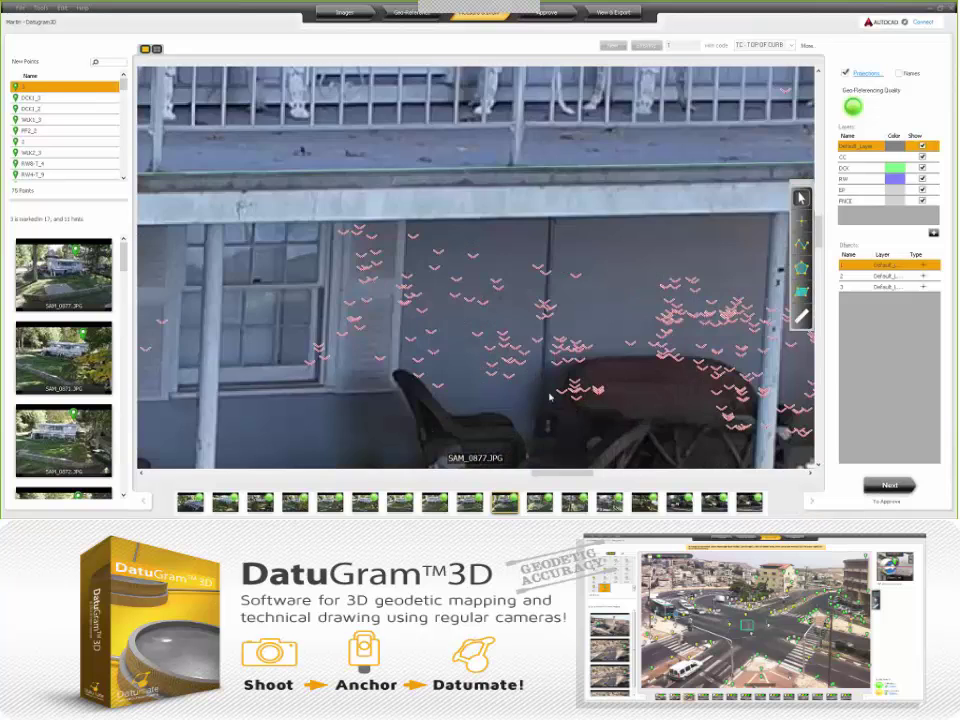
scroll(549, 398, down, 3)
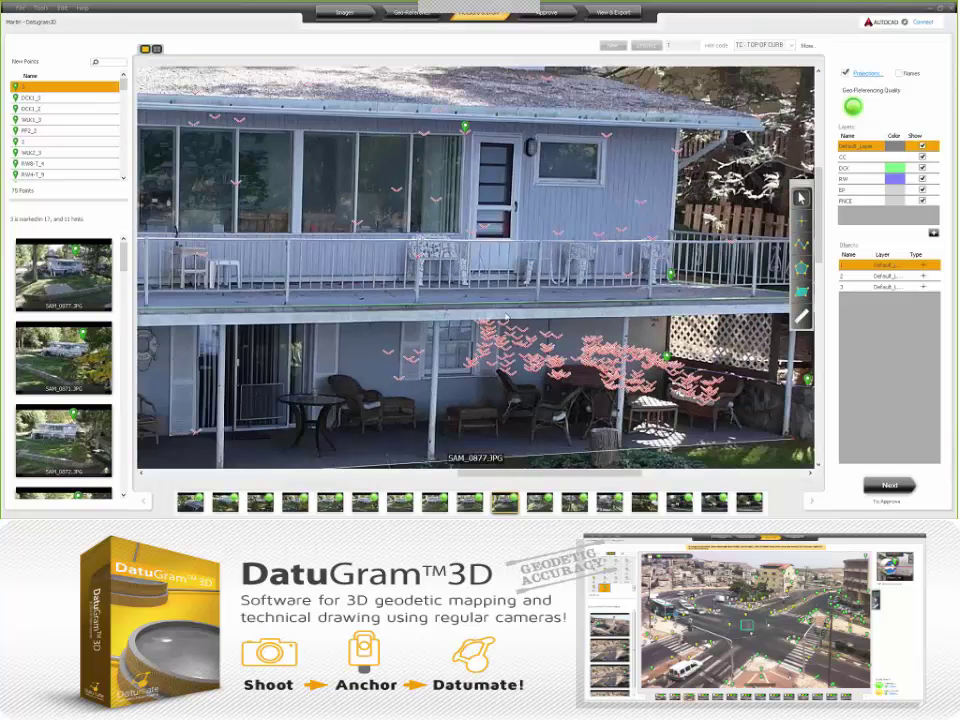
scroll(506, 318, down, 2)
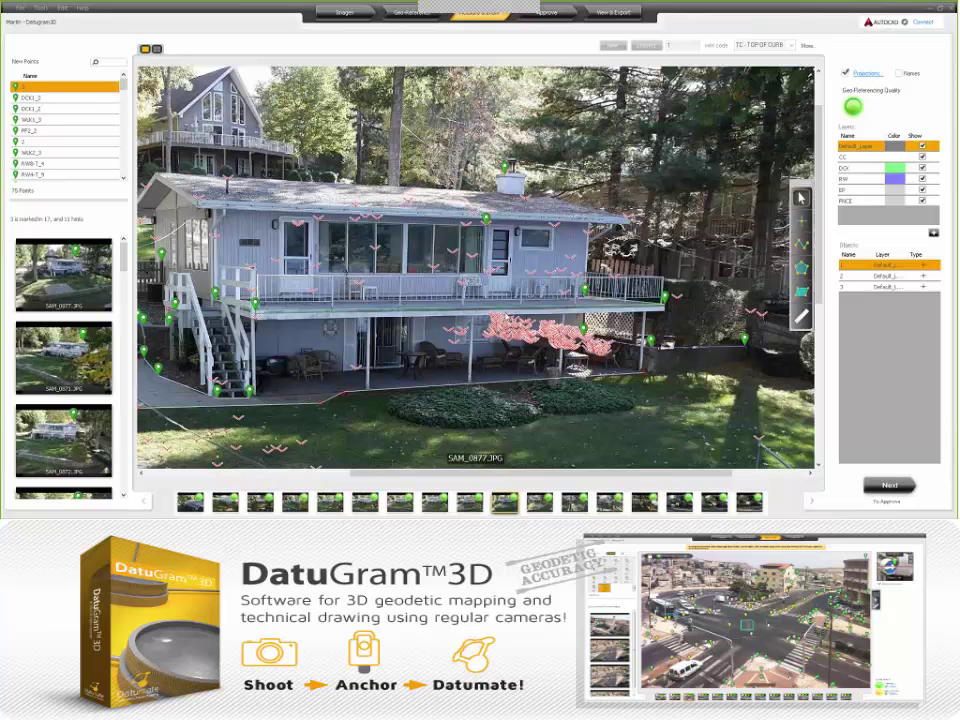
click(898, 73)
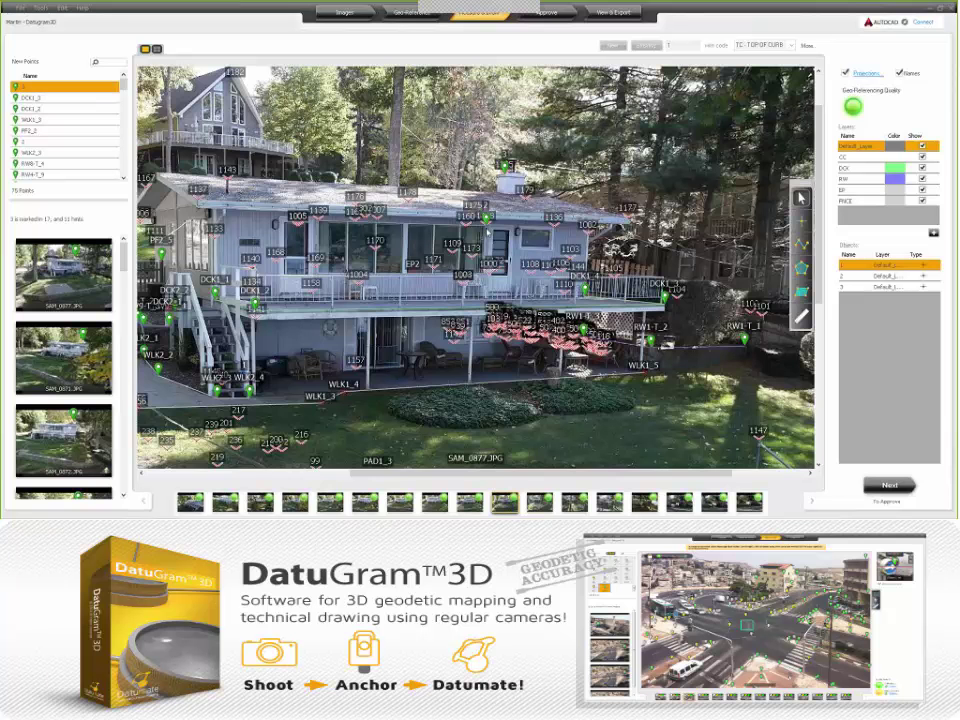
- Examine how closely point 3 at the chimney cap lies to projected point 1135 in image SAM_0877
scroll(489, 220, up, 1)
scroll(503, 207, up, 10)
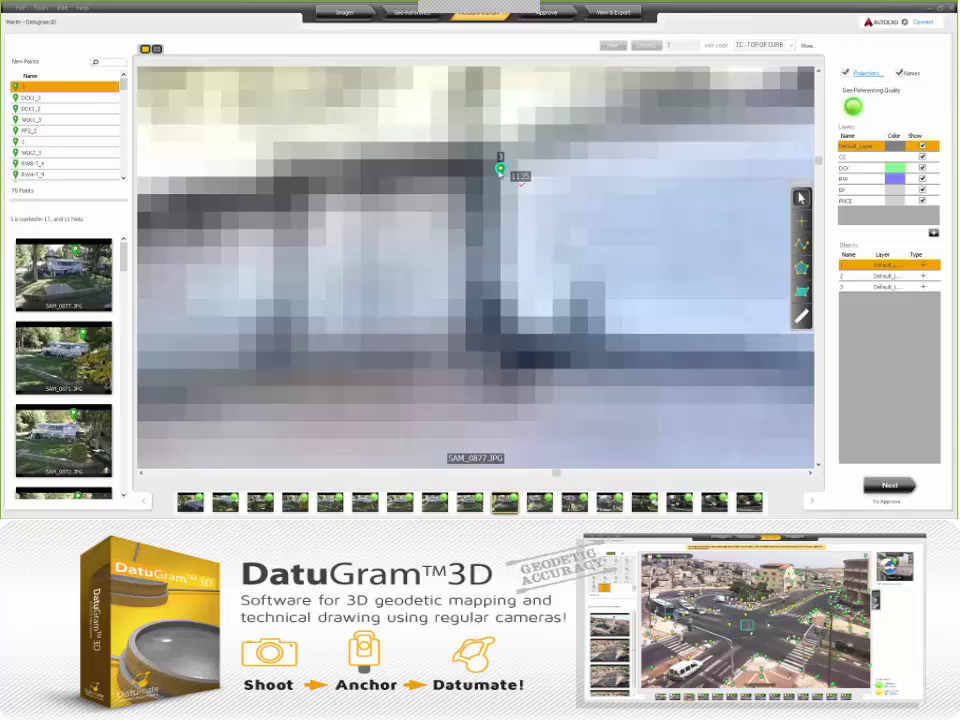
scroll(492, 220, down, 3)
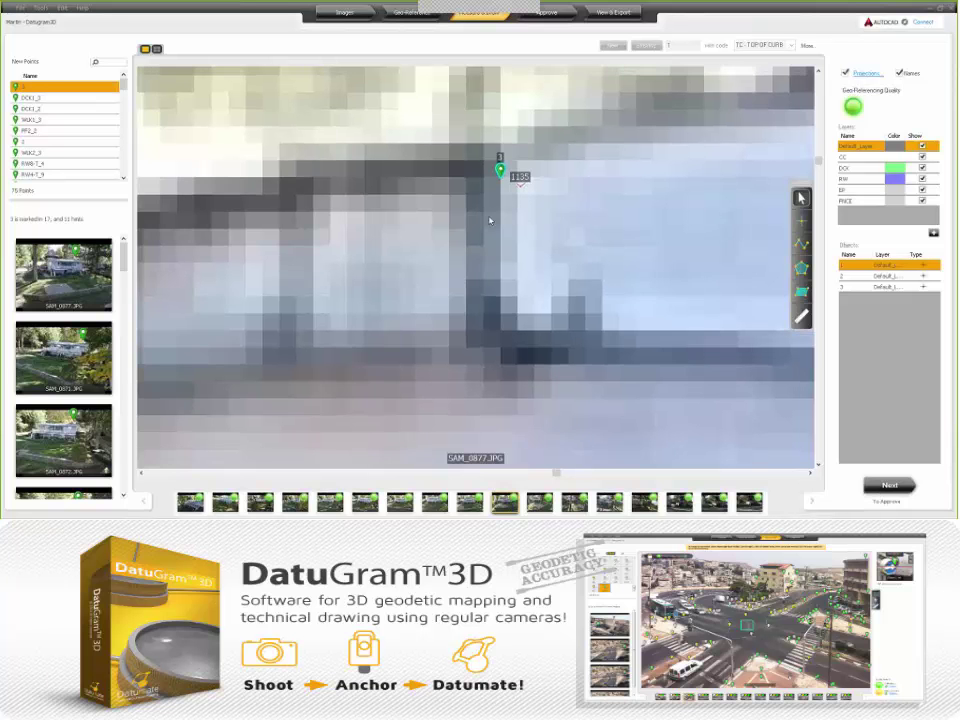
scroll(490, 220, down, 2)
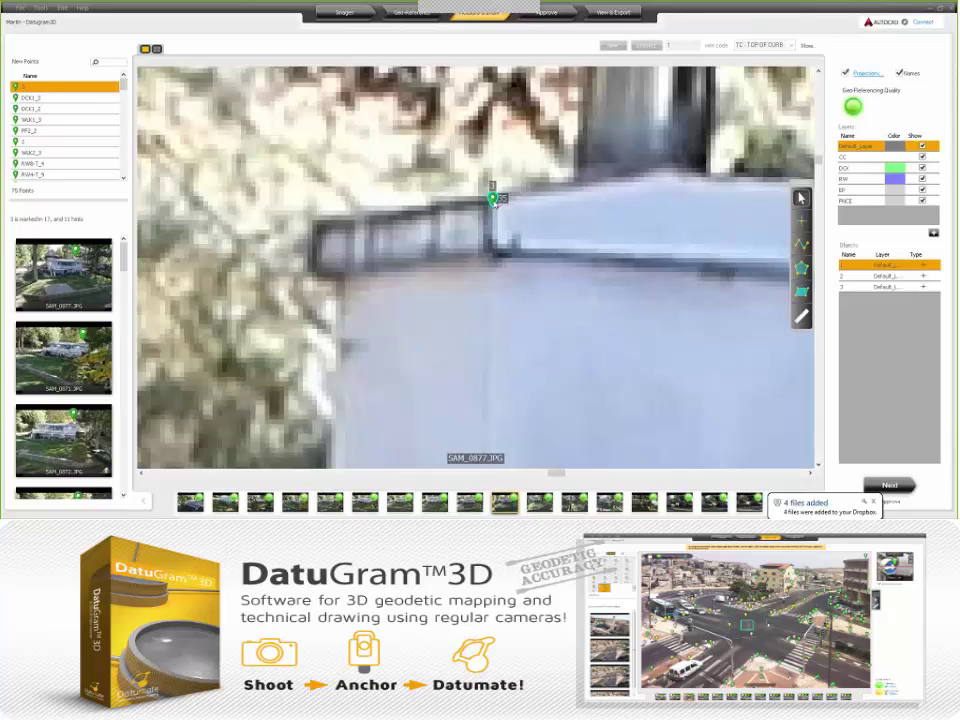
scroll(500, 205, down, 3)
scroll(495, 203, down, 1)
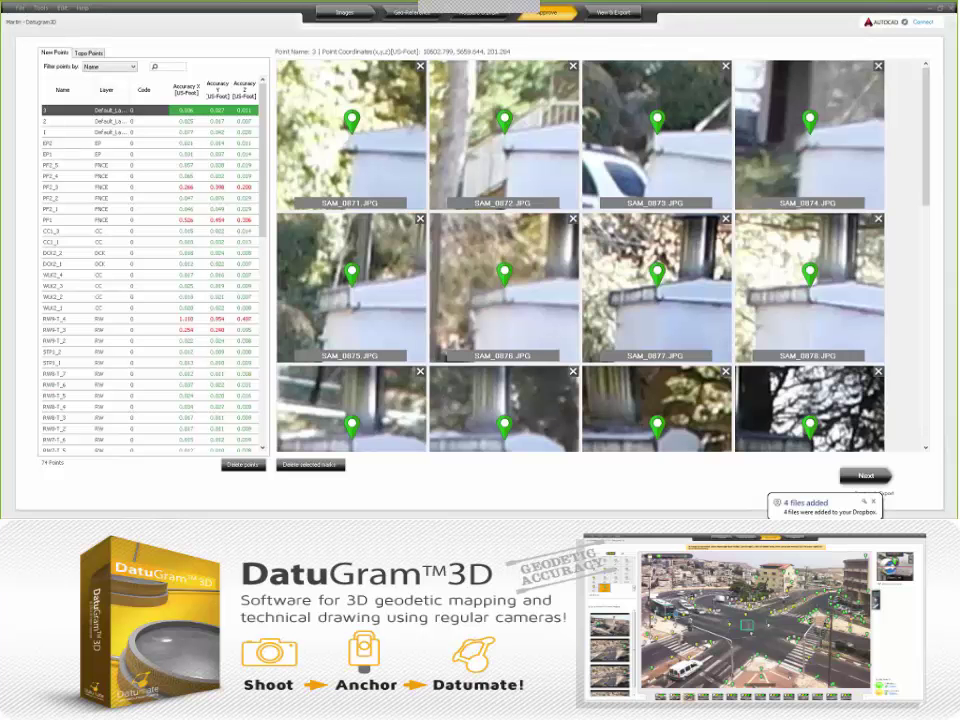
- Sort the new points by name in the Approve stage and review the marks of point 3 across the images
click(72, 93)
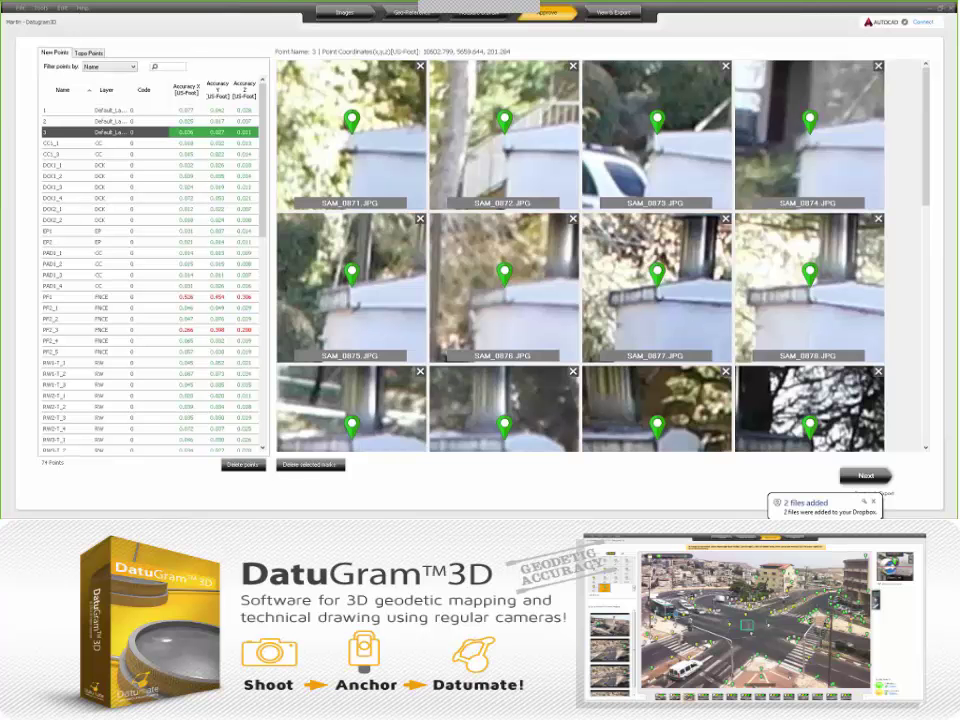
scroll(926, 240, down, 2)
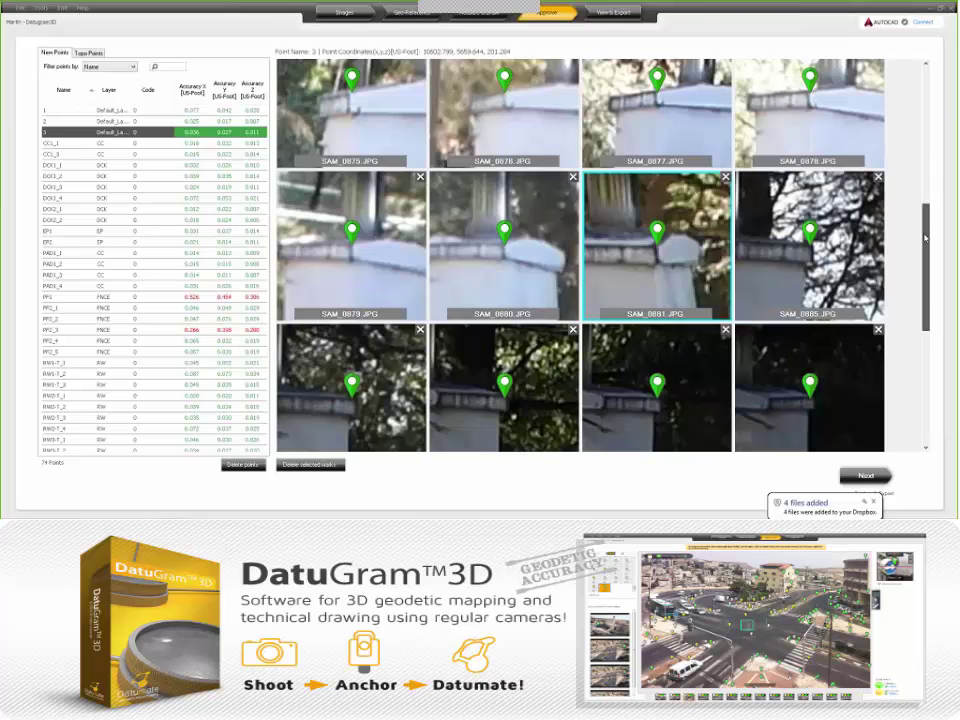
scroll(925, 237, down, 3)
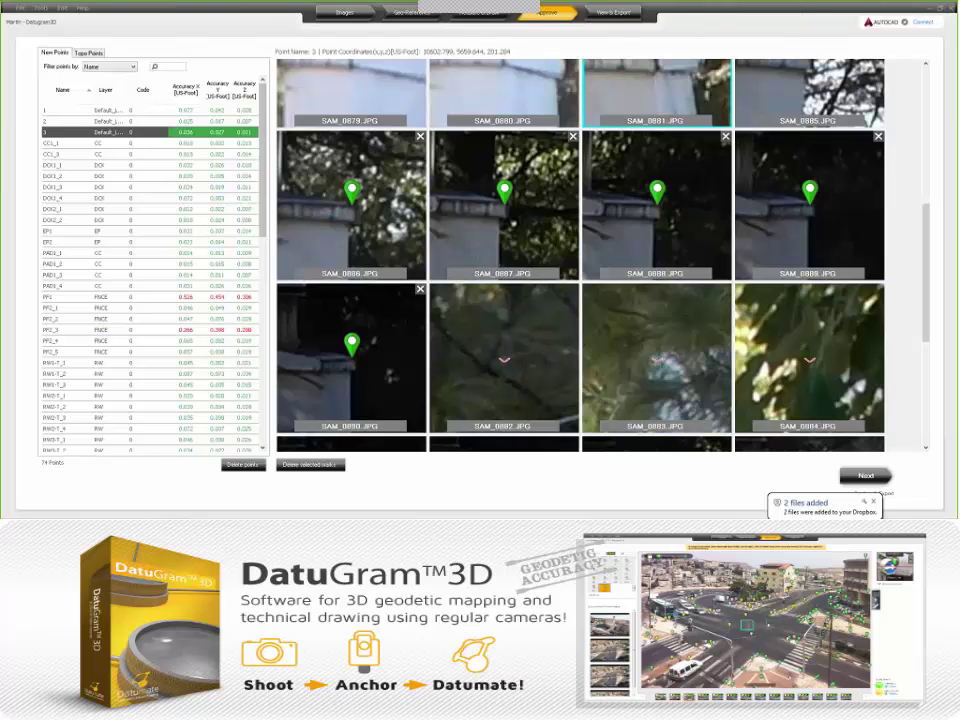
- Return to the measuring stage and measure the distance between point 3 and projected point 1135 with the Ruler
click(475, 15)
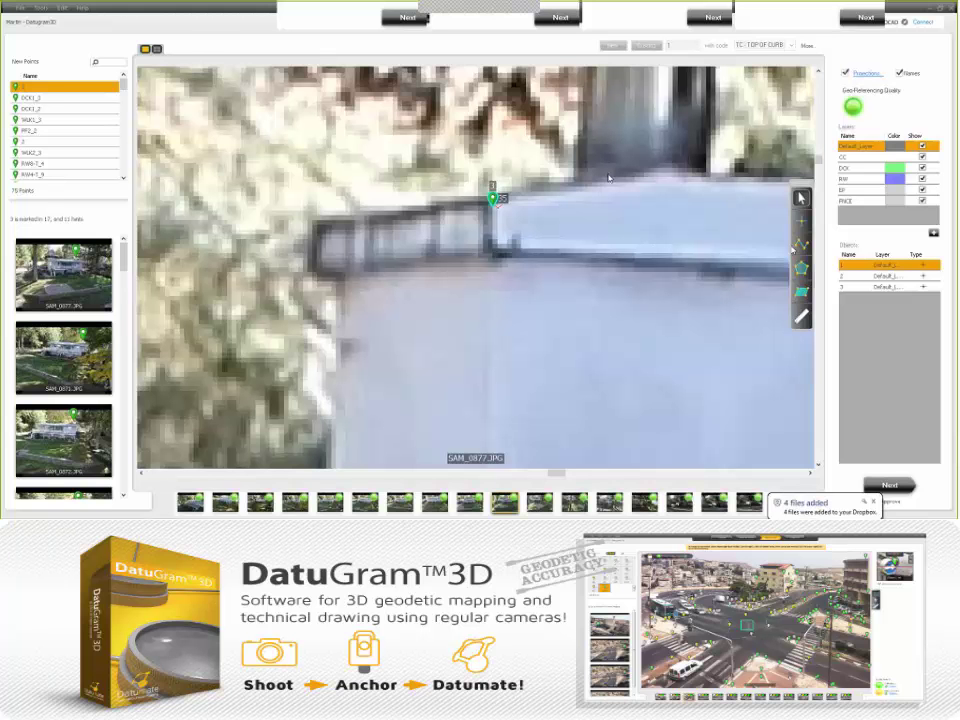
click(801, 318)
click(492, 201)
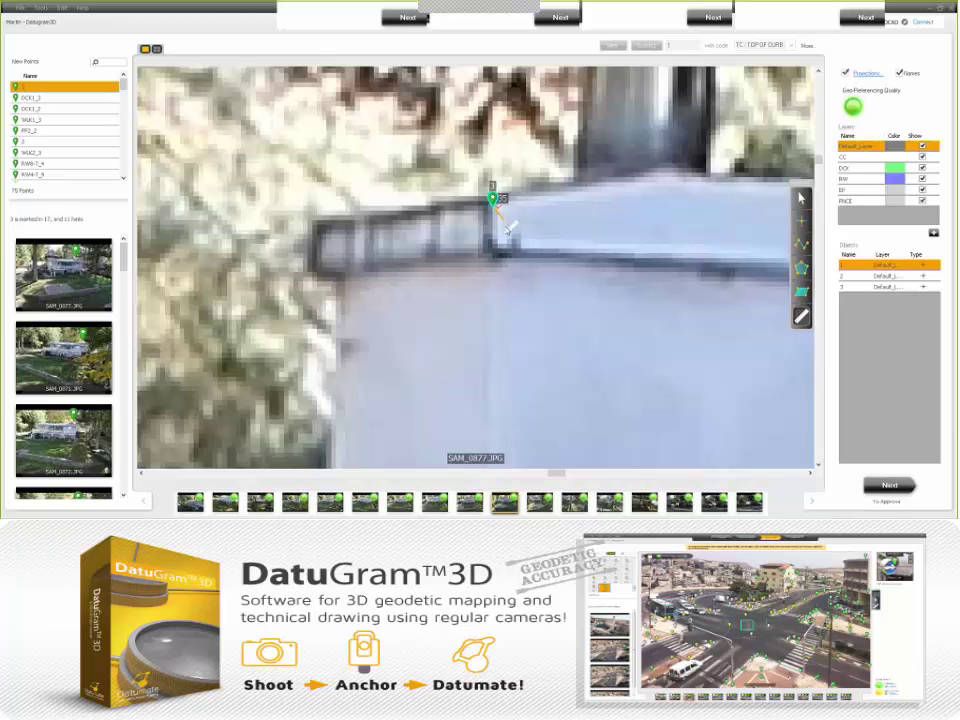
scroll(499, 220, up, 2)
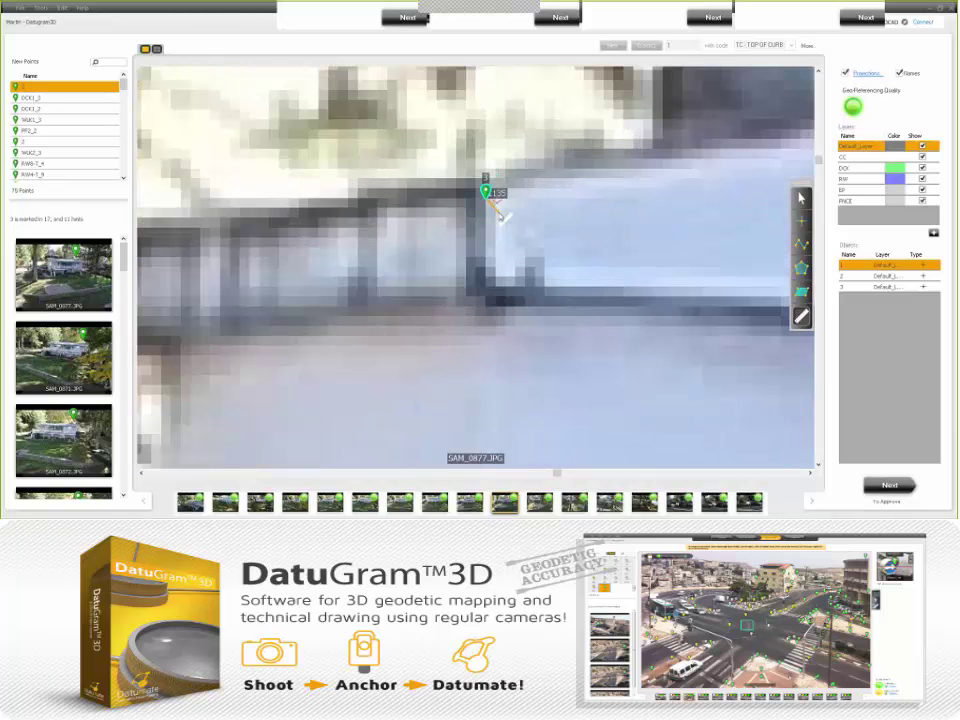
scroll(501, 216, up, 2)
click(500, 209)
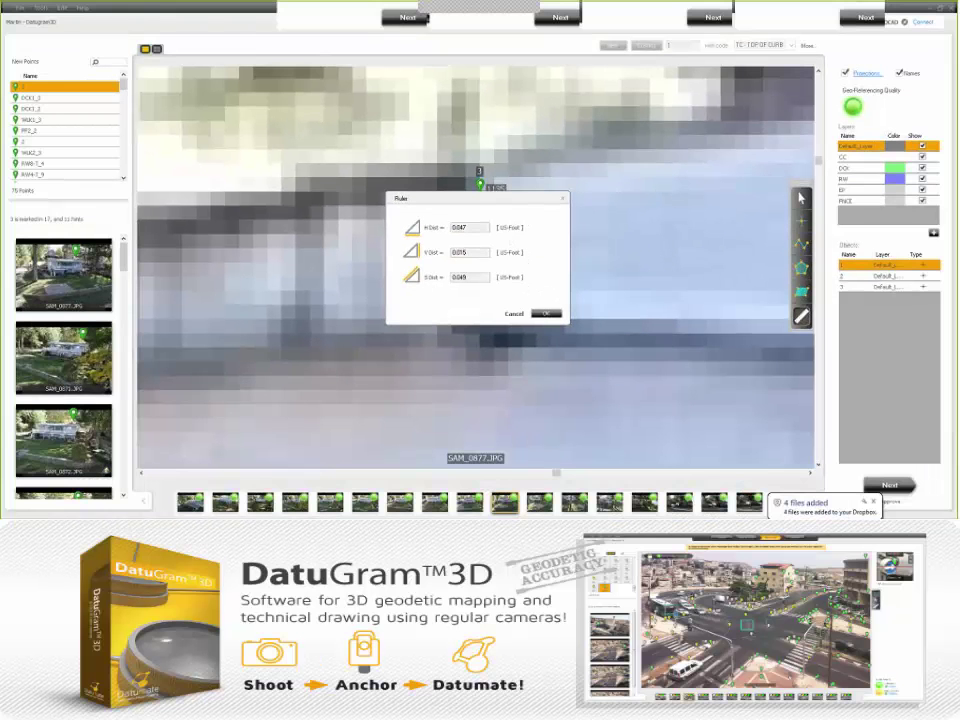
click(546, 313)
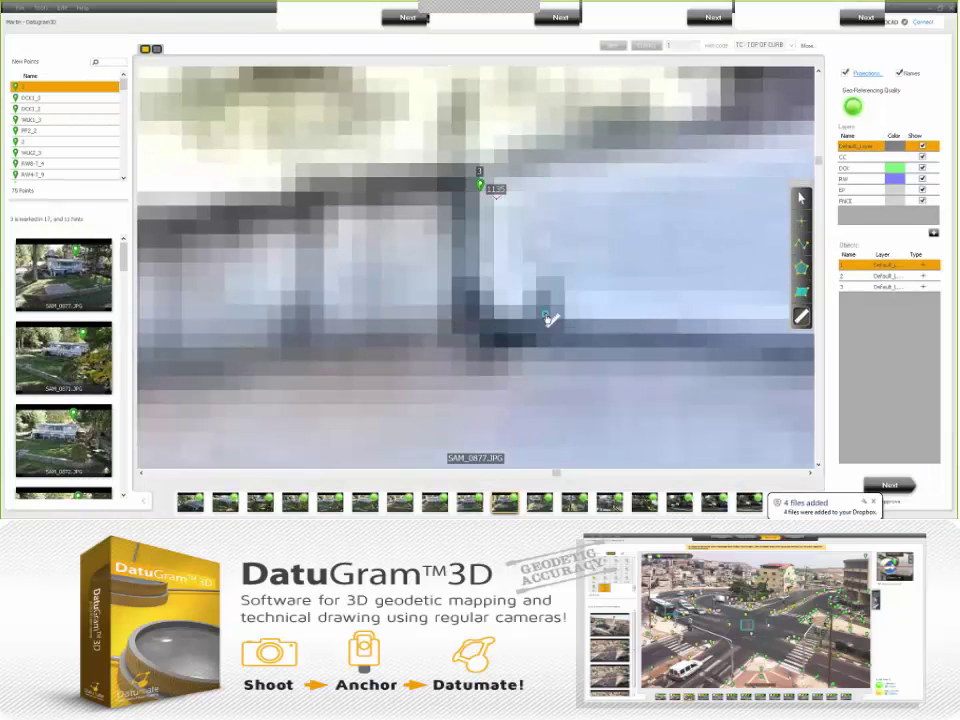
- Measure the distance between point 2 at the window's upper corner and projected point 1138 with the Ruler
scroll(503, 243, down, 3)
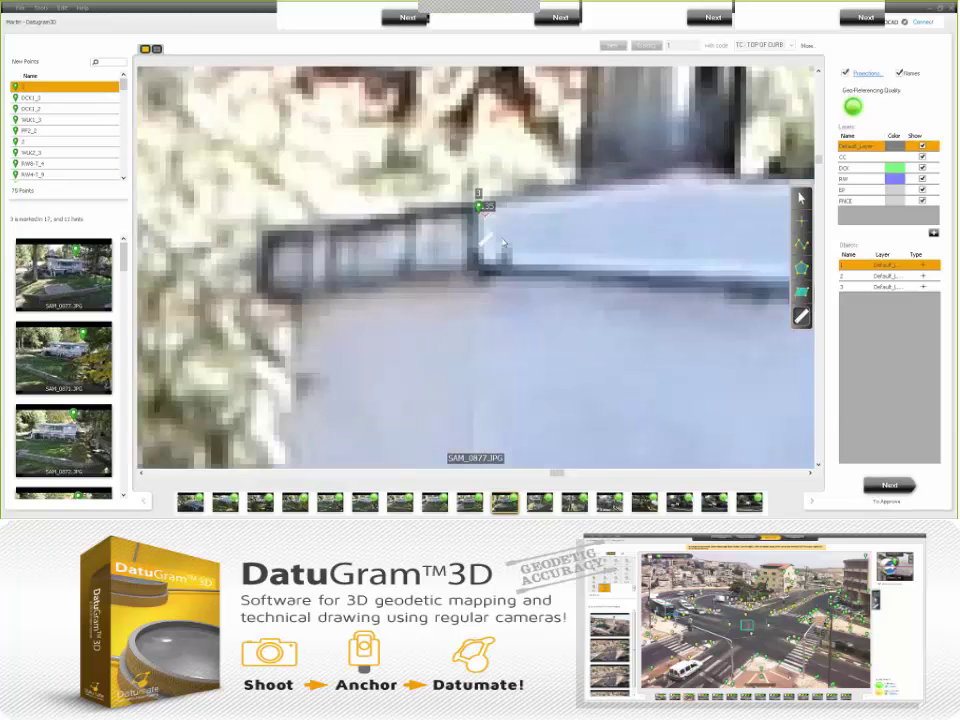
scroll(503, 243, down, 5)
scroll(454, 318, up, 6)
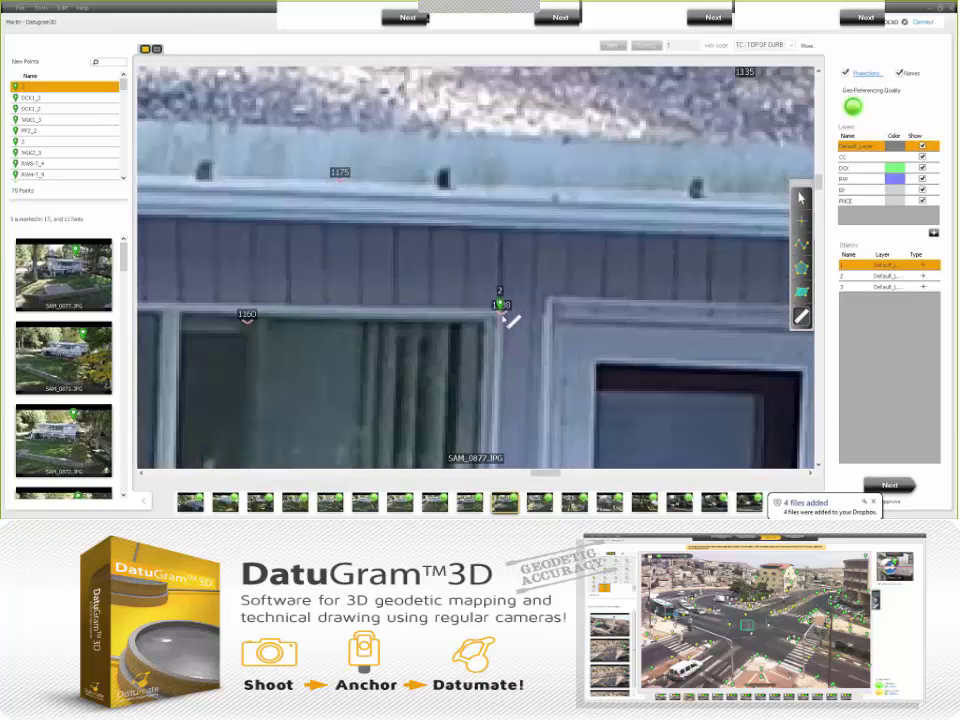
scroll(503, 316, up, 1)
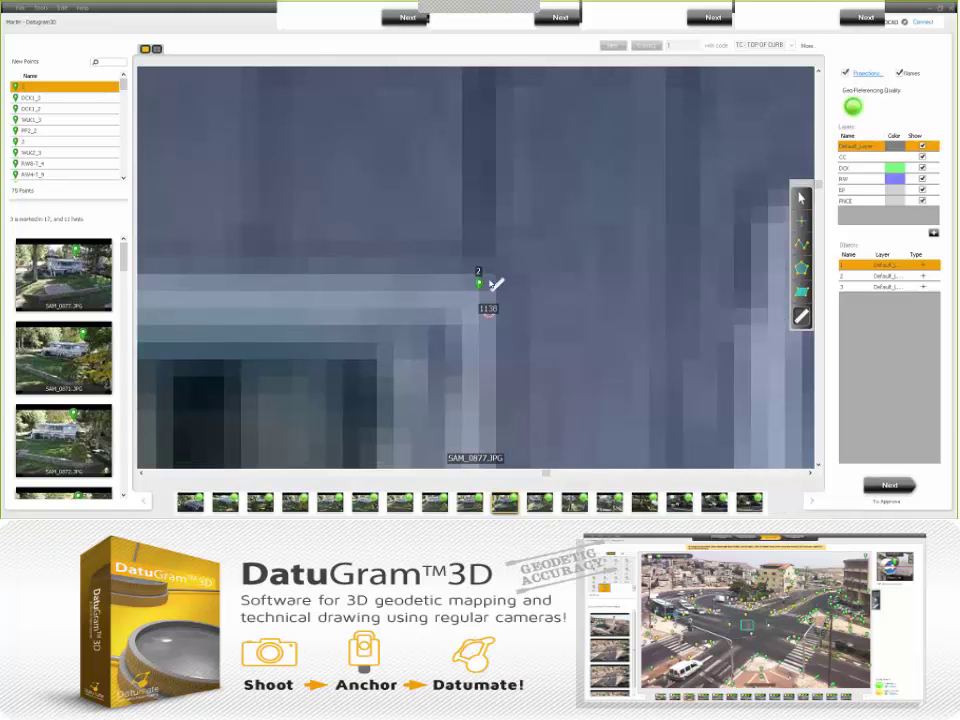
click(482, 285)
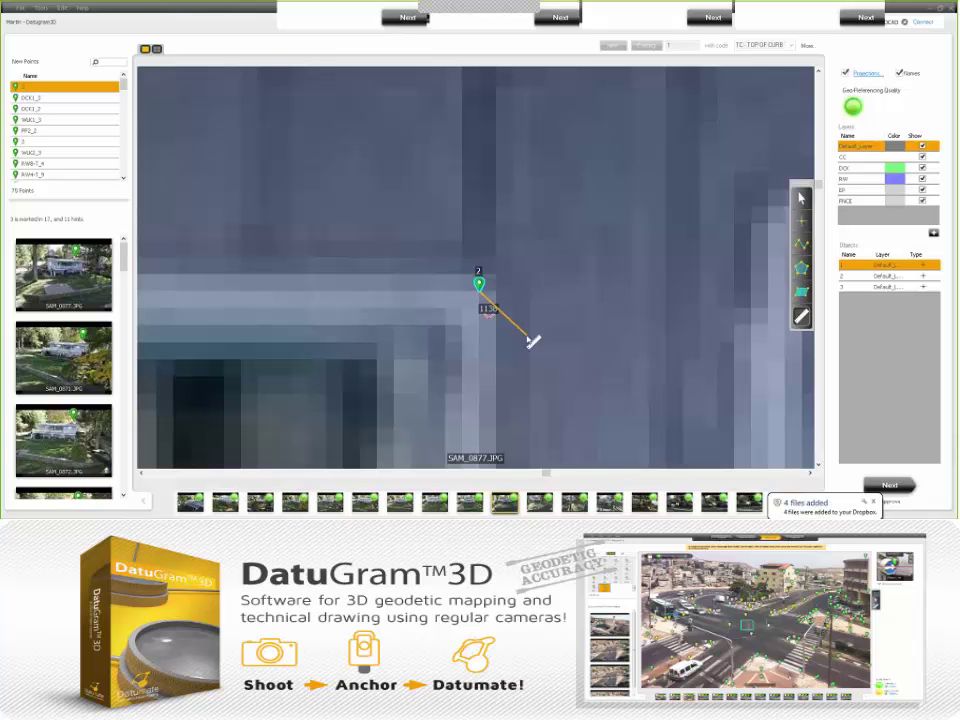
click(492, 319)
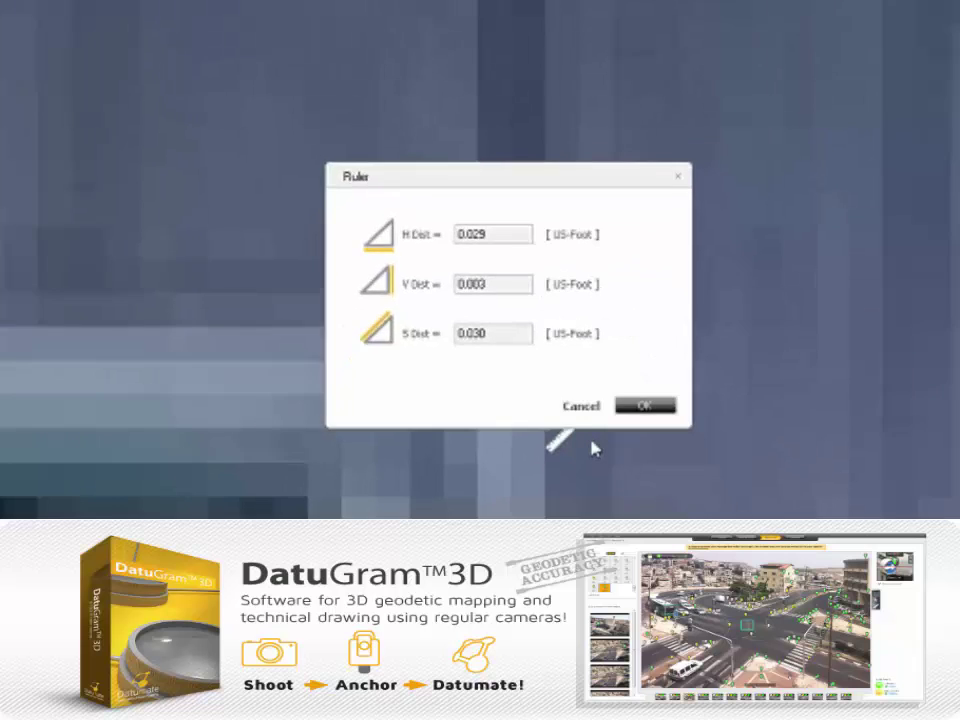
key(Return)
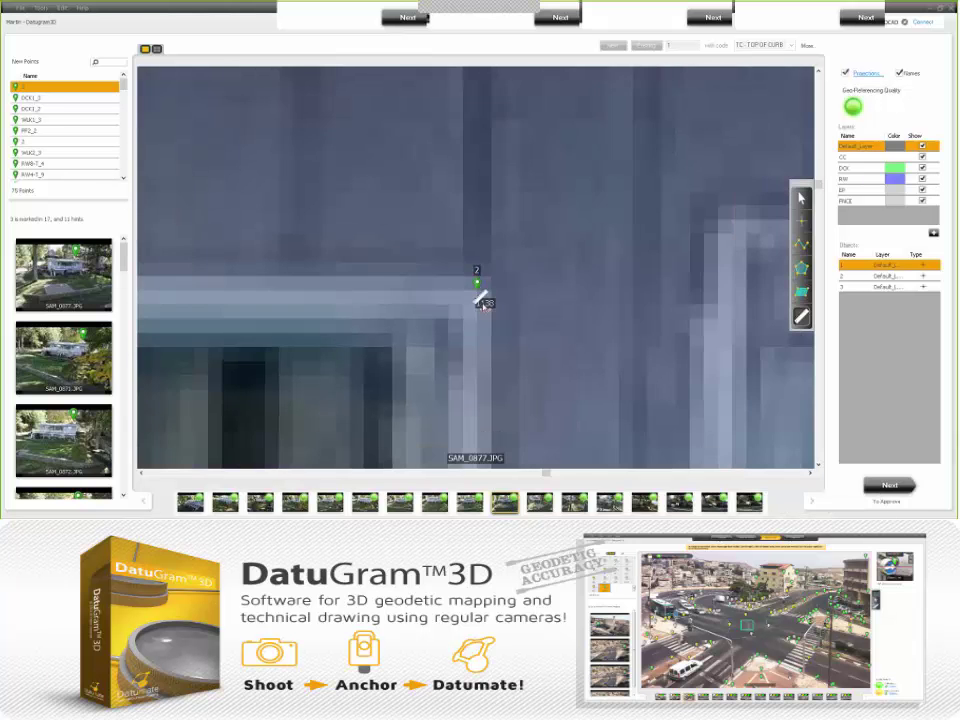
- Return to the full view of image SAM_0877, then bring up the Accuracy Chart workbook in Excel, maximized and enlarged for reading
scroll(490, 311, down, 5)
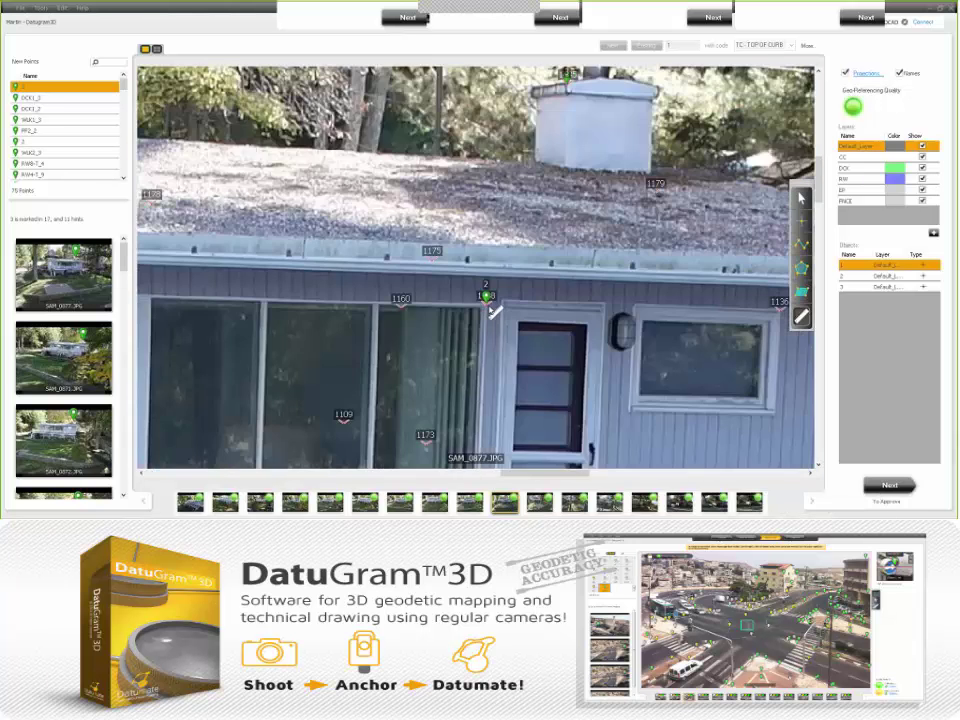
scroll(493, 312, down, 3)
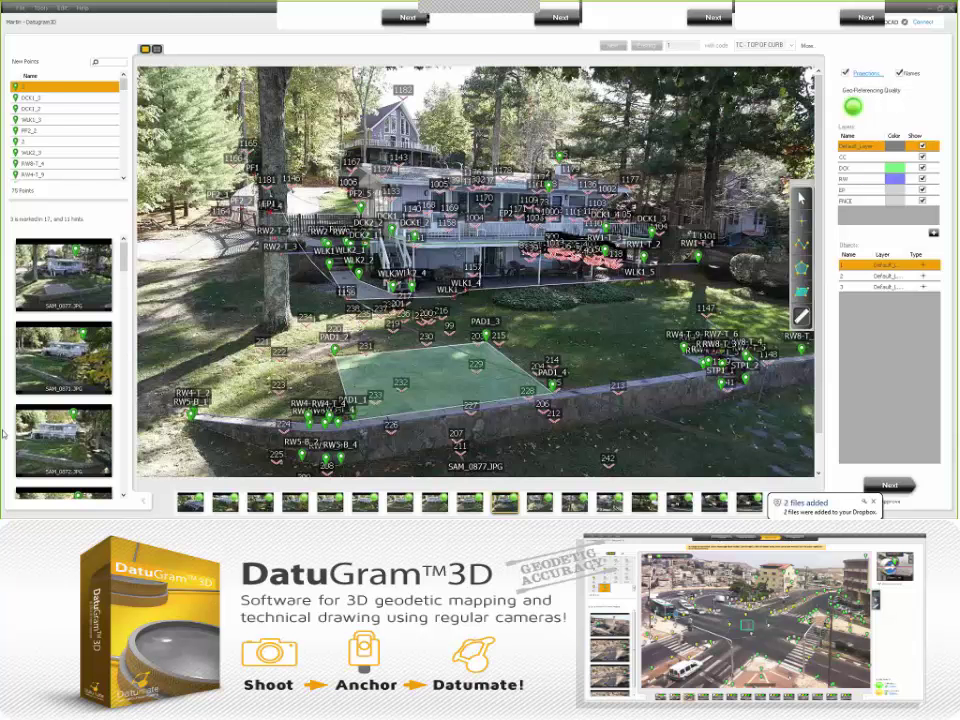
drag(3, 432, 508, 47)
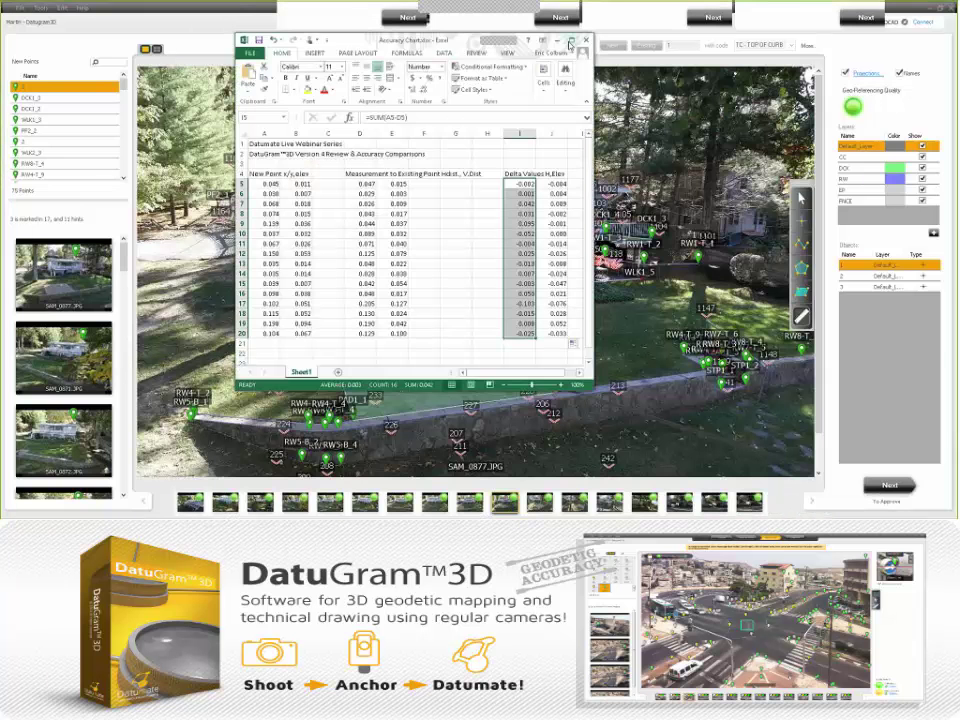
double_click(428, 33)
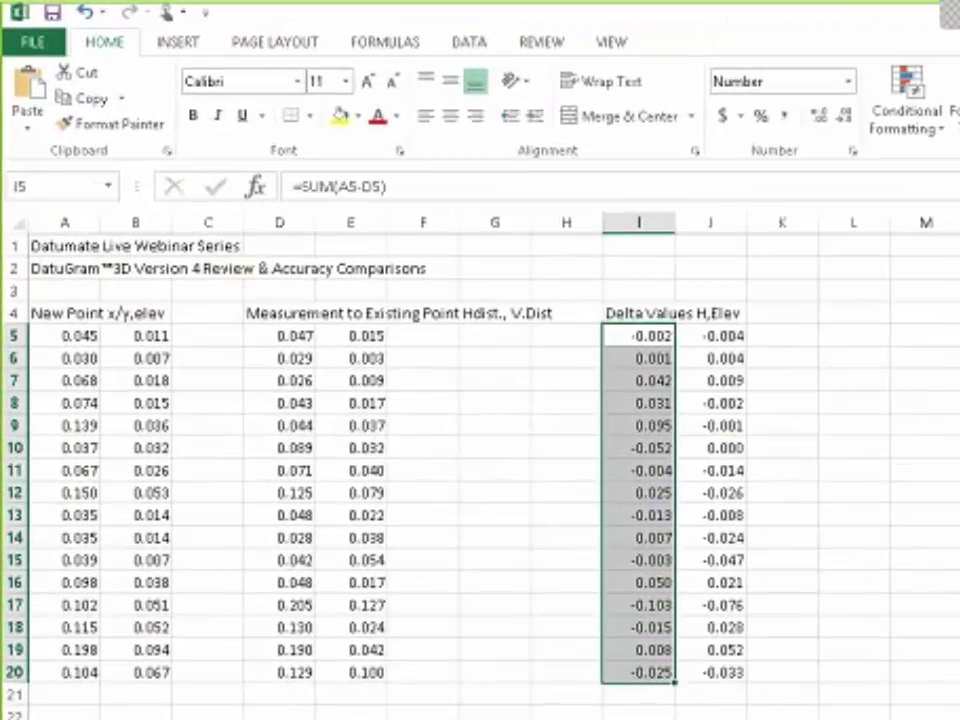
ctrl+scroll(480, 450, up, 4)
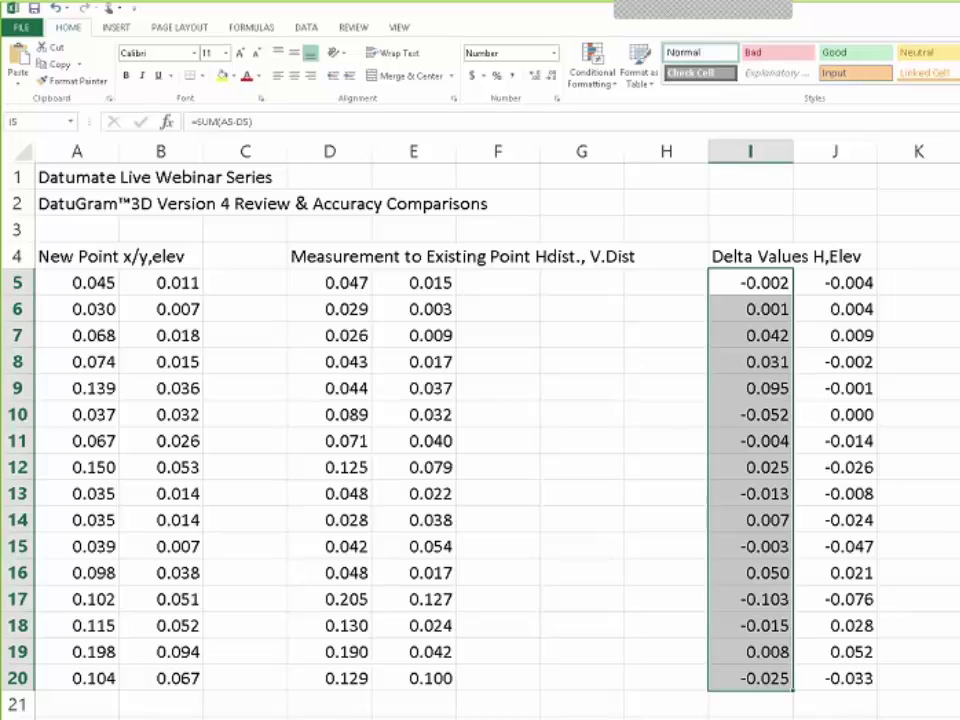
- Review the horizontal delta values in I5:I20, ending on the one in row 17
scroll(480, 420, down, 1)
scroll(480, 420, up, 1)
drag(767, 283, 788, 482)
click(779, 309)
drag(789, 512, 784, 678)
click(765, 600)
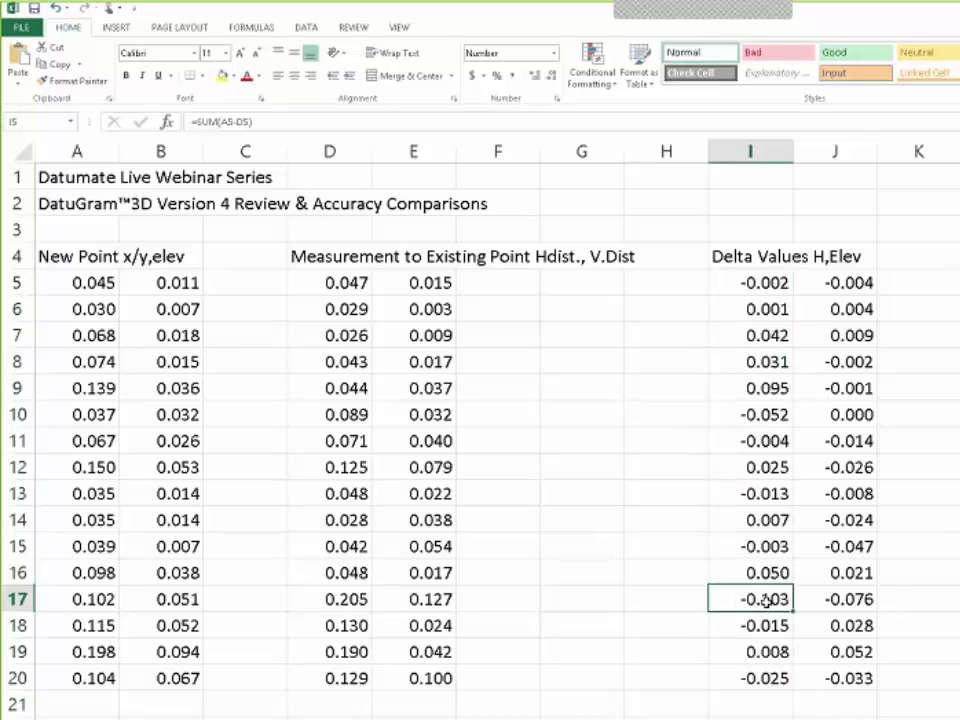
- Review the elevation delta values in J5:J20, ending on the one in row 17
click(862, 282)
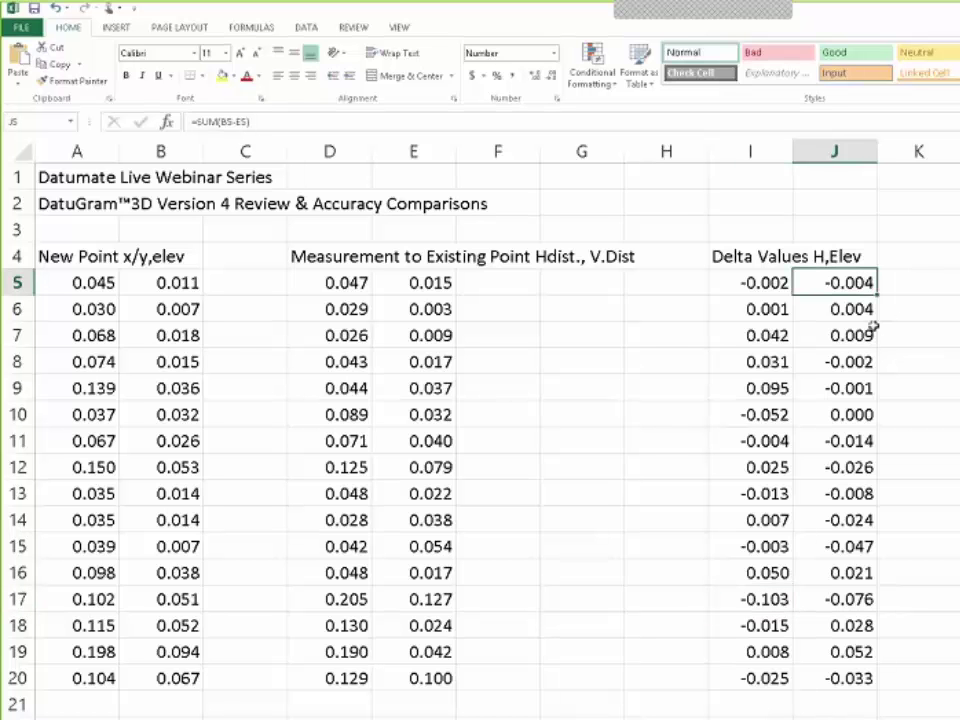
drag(873, 326, 872, 680)
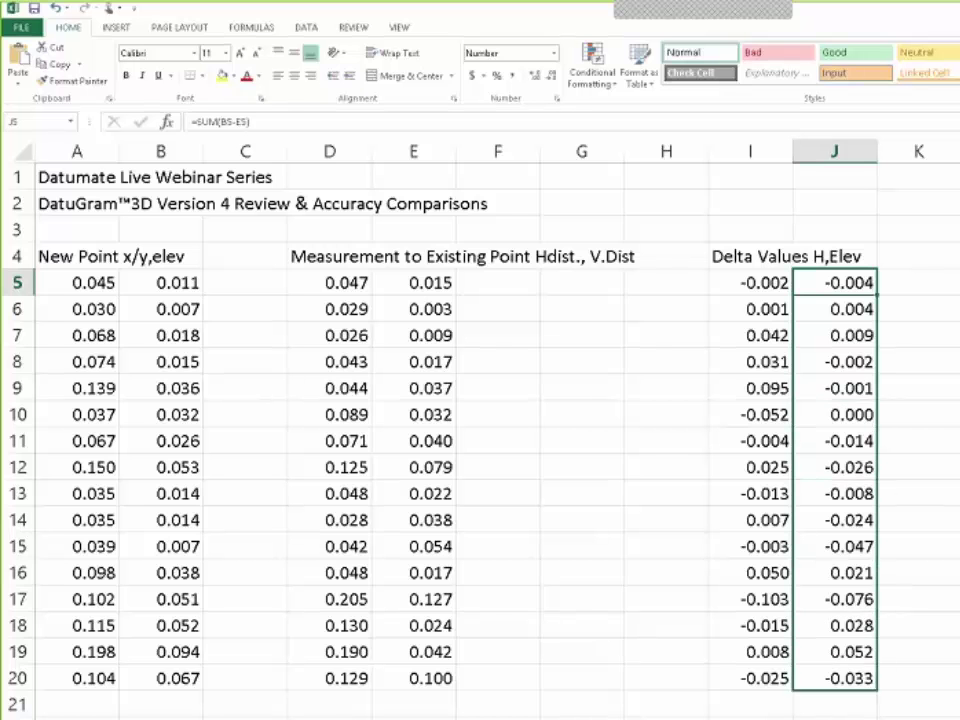
click(862, 599)
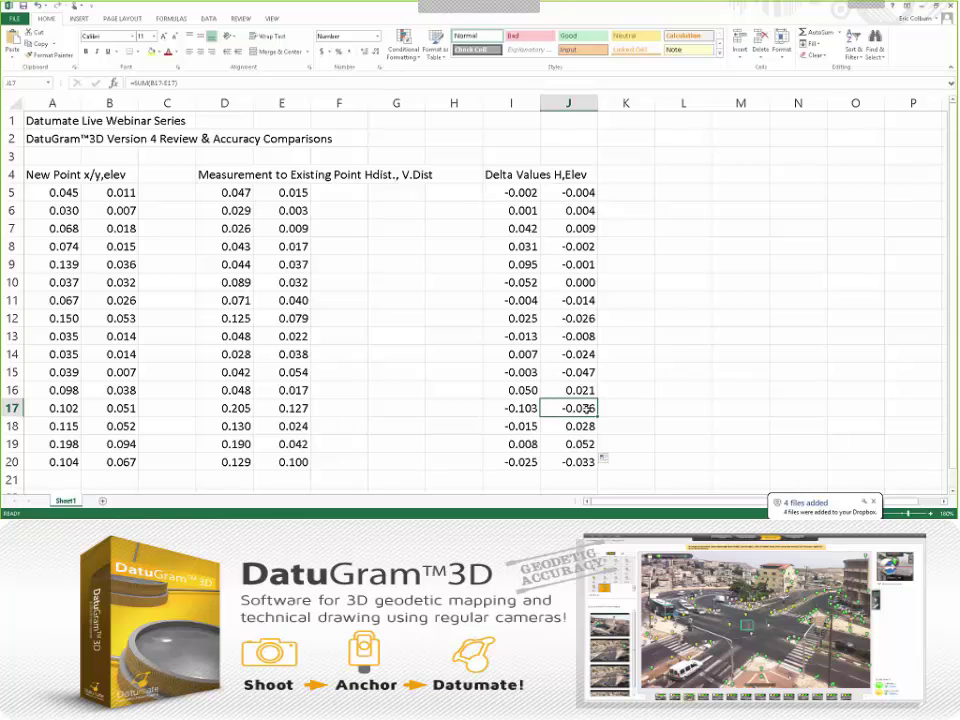
- Check the marked house image in DatuGram3D, return to the Excel workbook and select A19:J19 for comparison
key(alt+Tab)
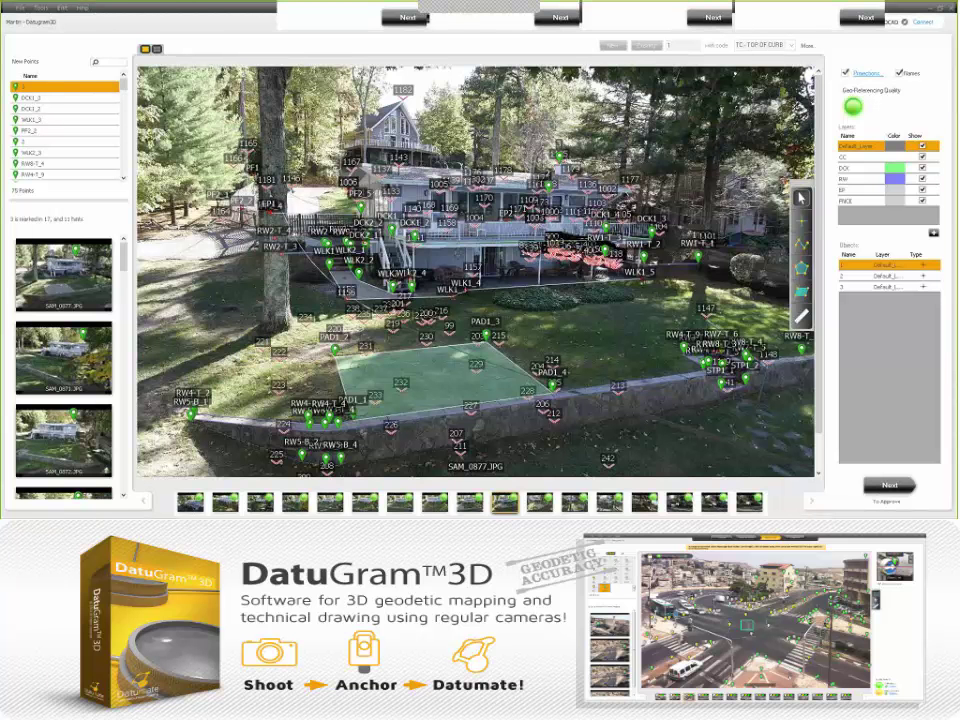
key(alt+Tab)
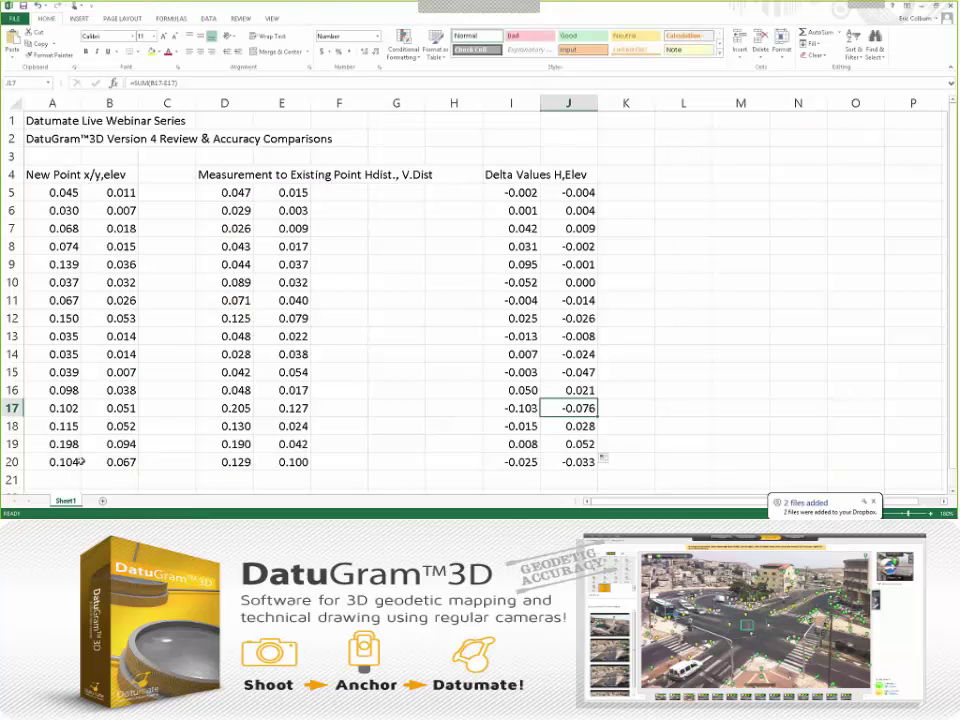
drag(71, 446, 569, 455)
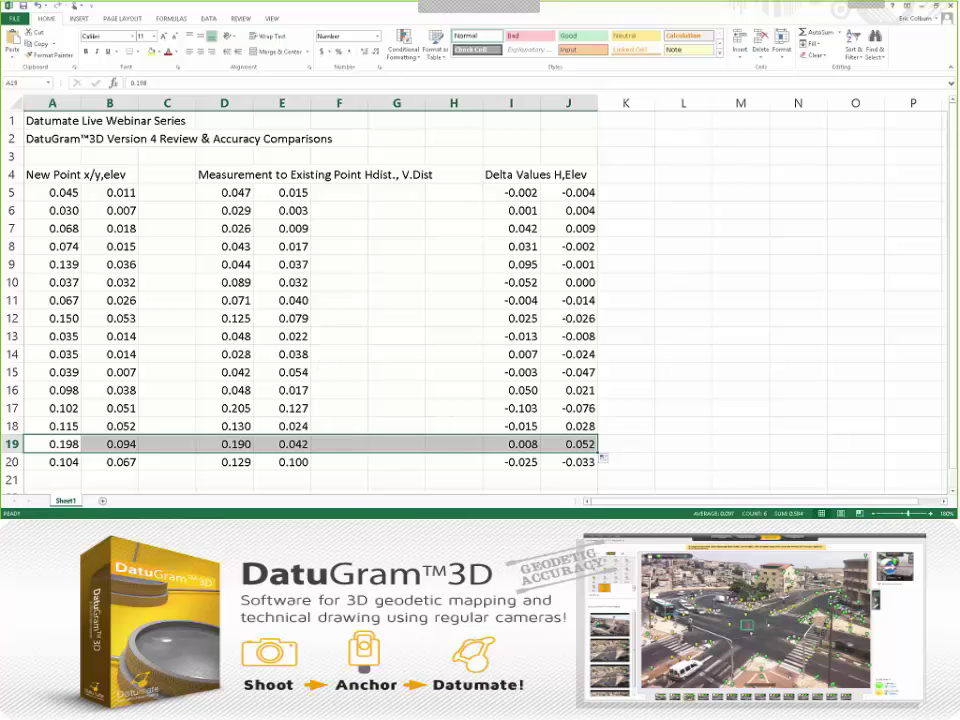
- Leave the Excel workbook and advance the slide presentation to the "UAV intersection survey" slide
click(936, 6)
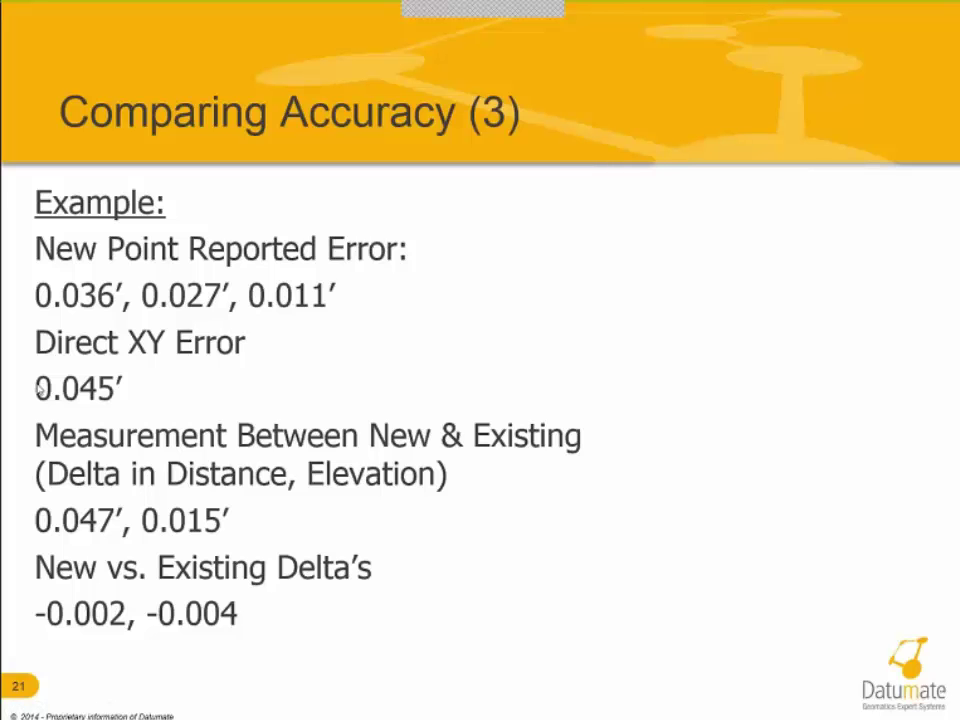
key(Right)
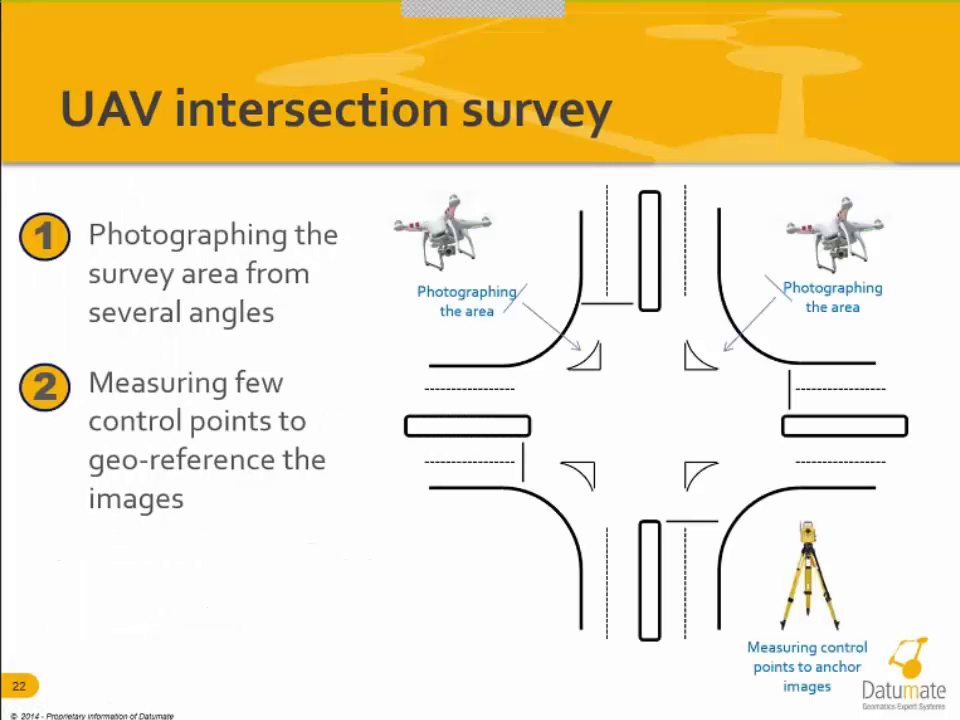